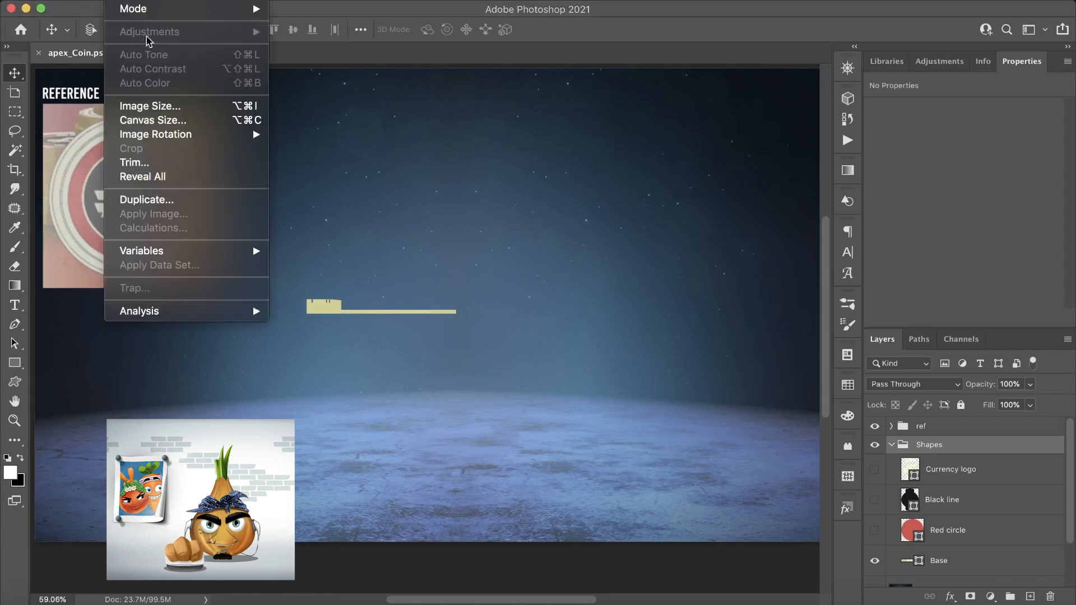
- Check the document's pixel dimensions and resolution in the Image Size settings, keeping them as they are
click(160, 104)
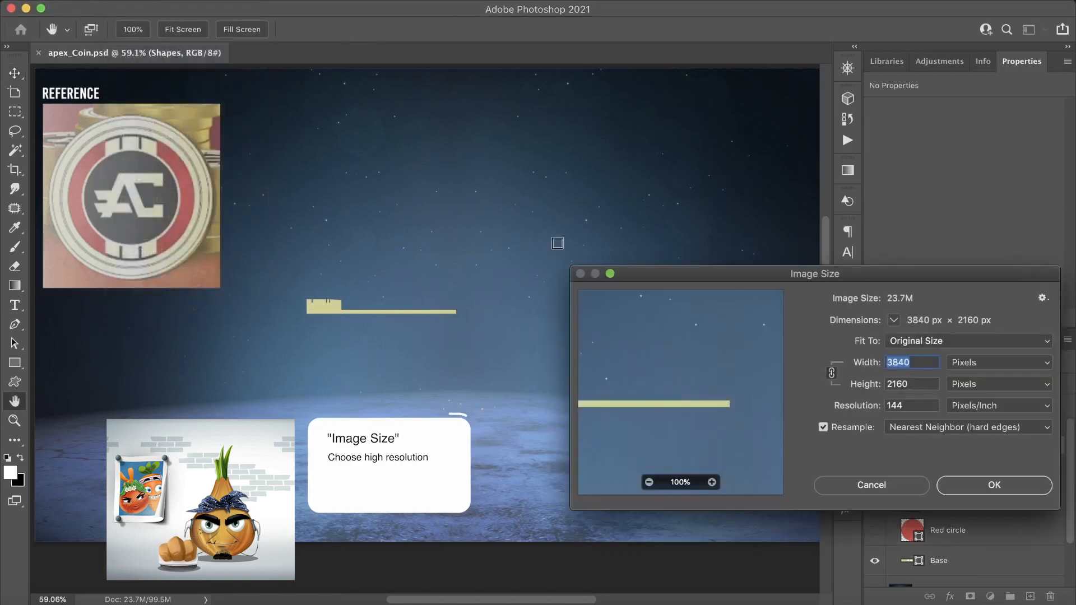
drag(791, 275, 514, 132)
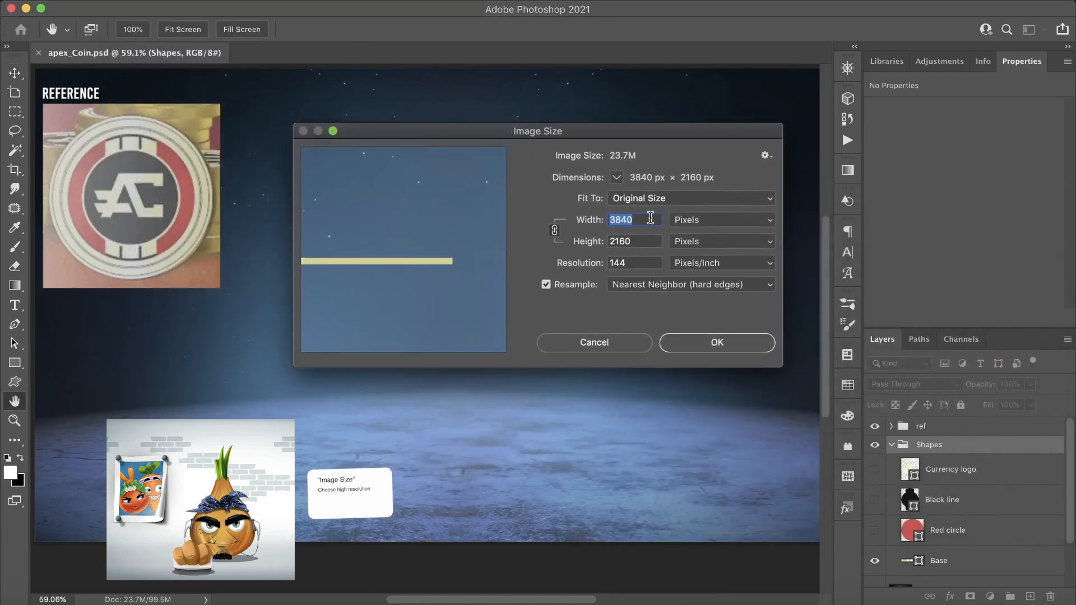
click(716, 346)
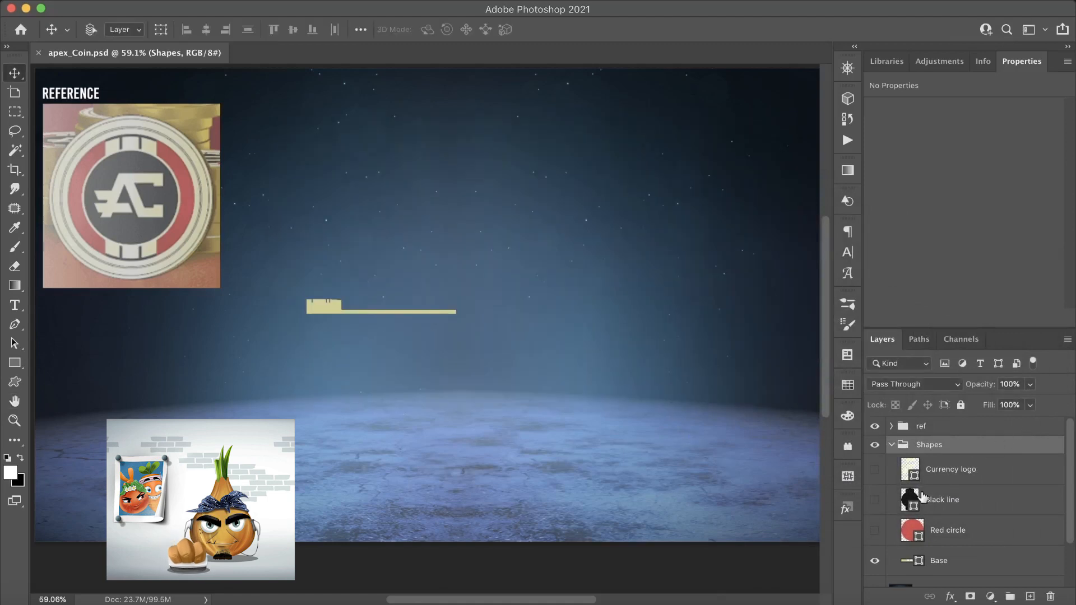
- Preview the Red circle, Black line and Currency logo shapes by showing them briefly, then hide all three again
click(875, 530)
click(875, 499)
click(875, 470)
click(875, 469)
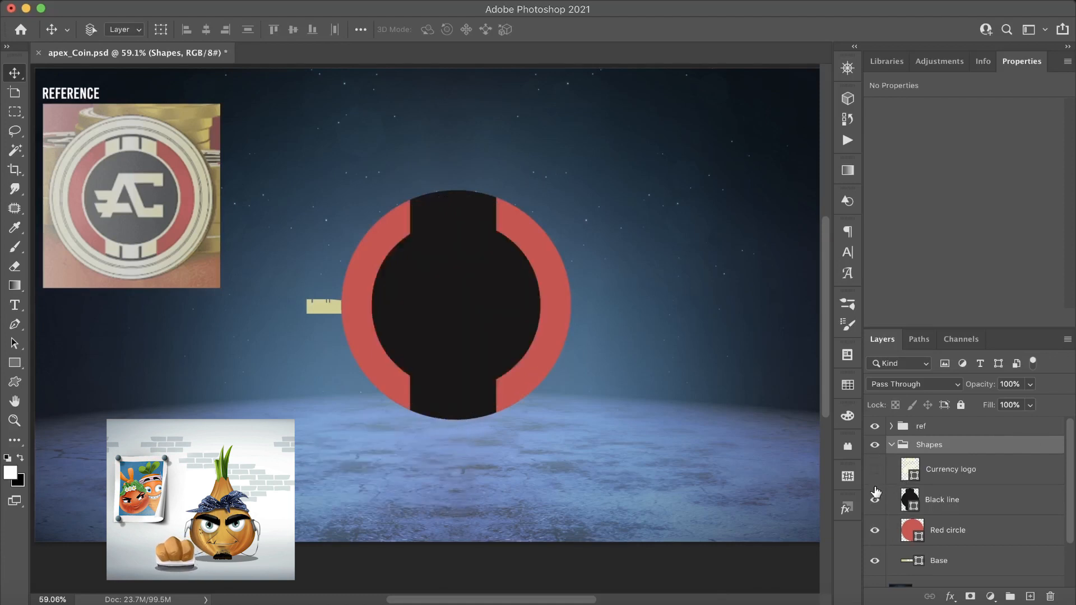
click(875, 499)
click(875, 531)
- Turn the Base shape layer into a 3D object using 3D Extrusion
click(963, 561)
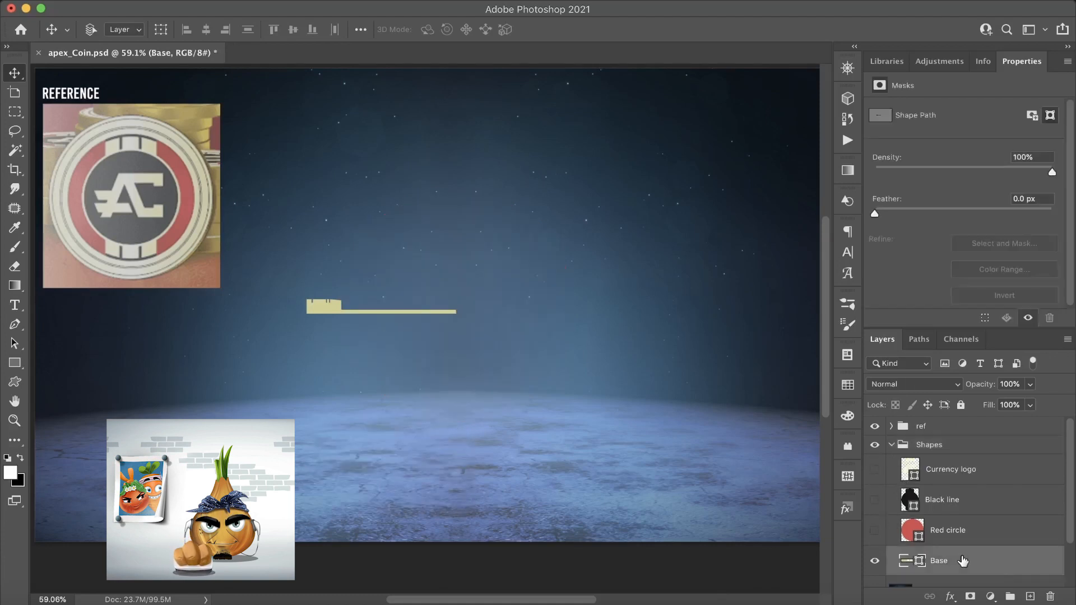
click(848, 99)
click(695, 140)
click(725, 243)
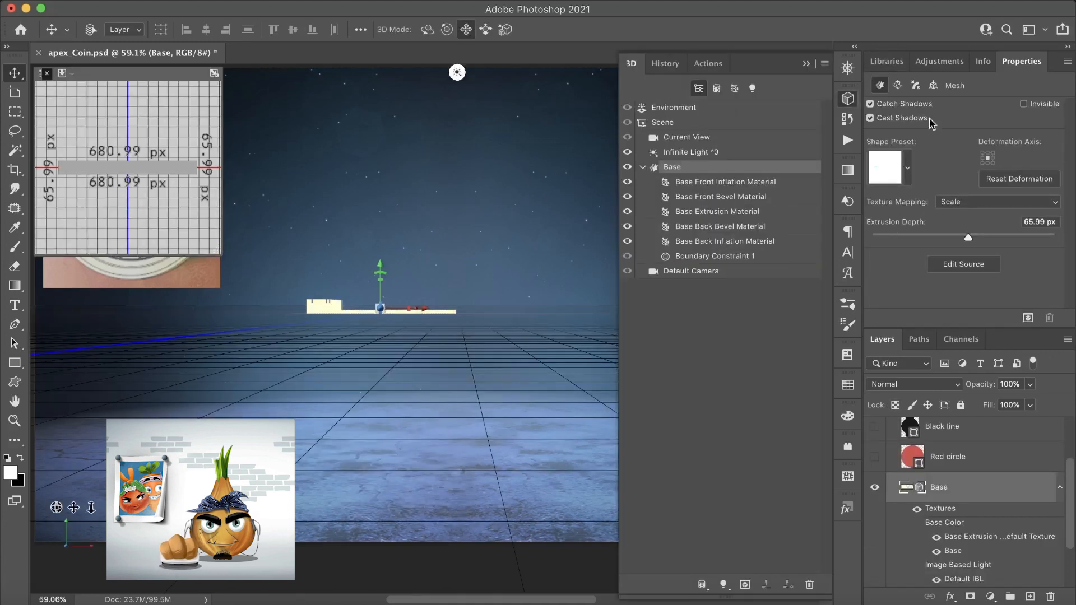
- Rotate the Base mesh -90° around its X axis
click(933, 87)
click(969, 156)
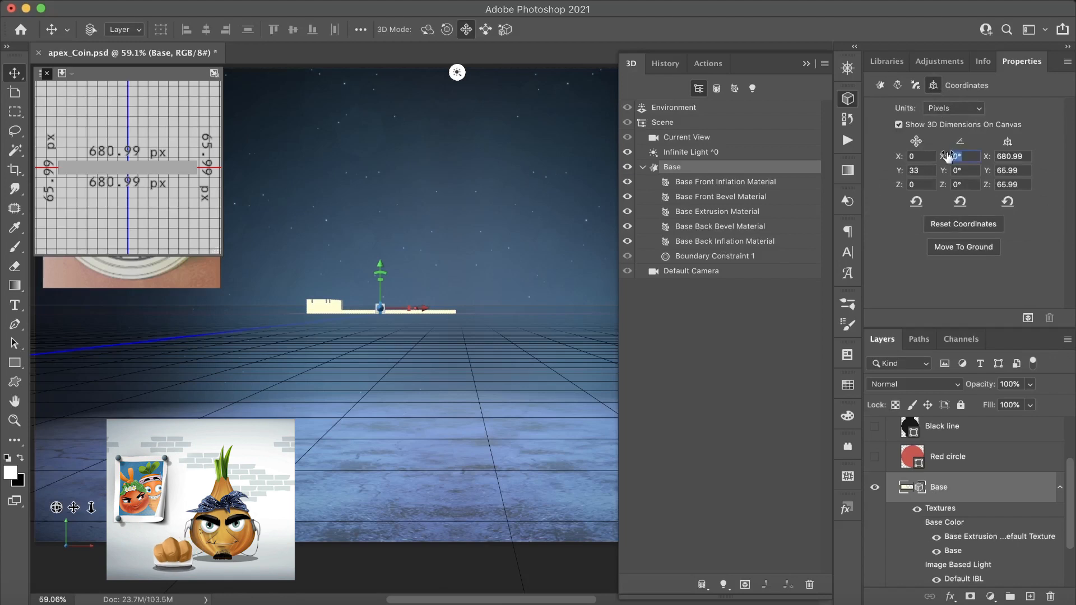
text(-90)
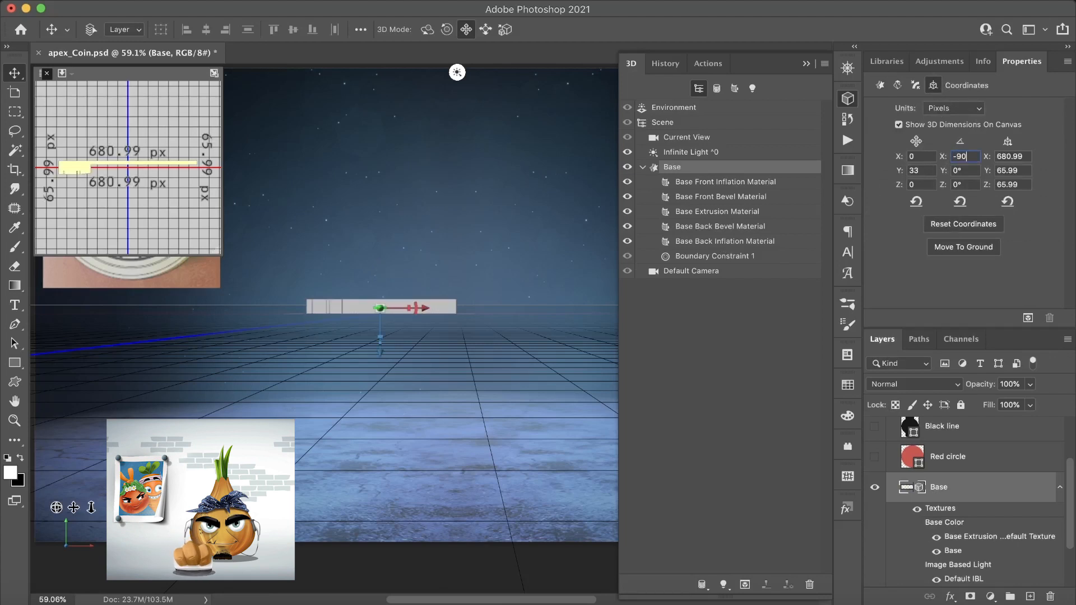
- Apply the flat disc-like revolved shape preset to the Base mesh and set its extrusion depth to 1 px
click(881, 85)
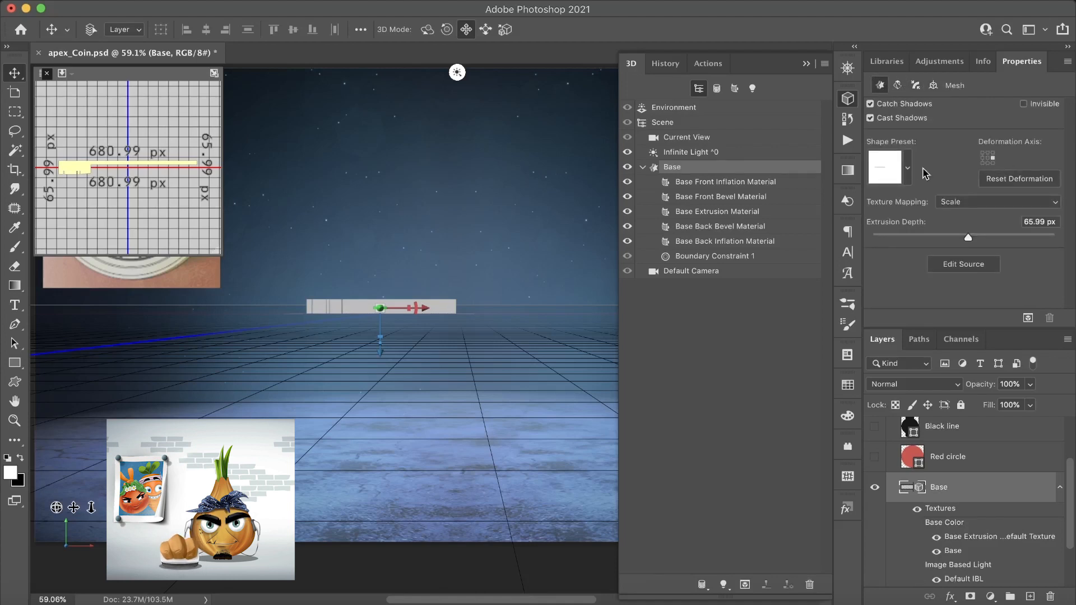
click(908, 167)
click(816, 409)
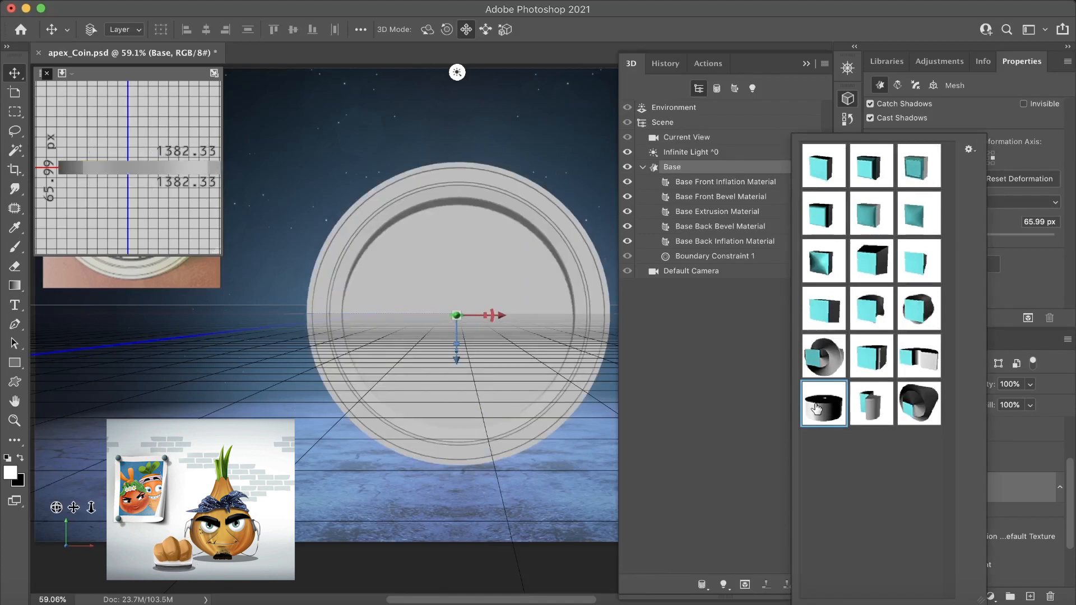
click(1045, 222)
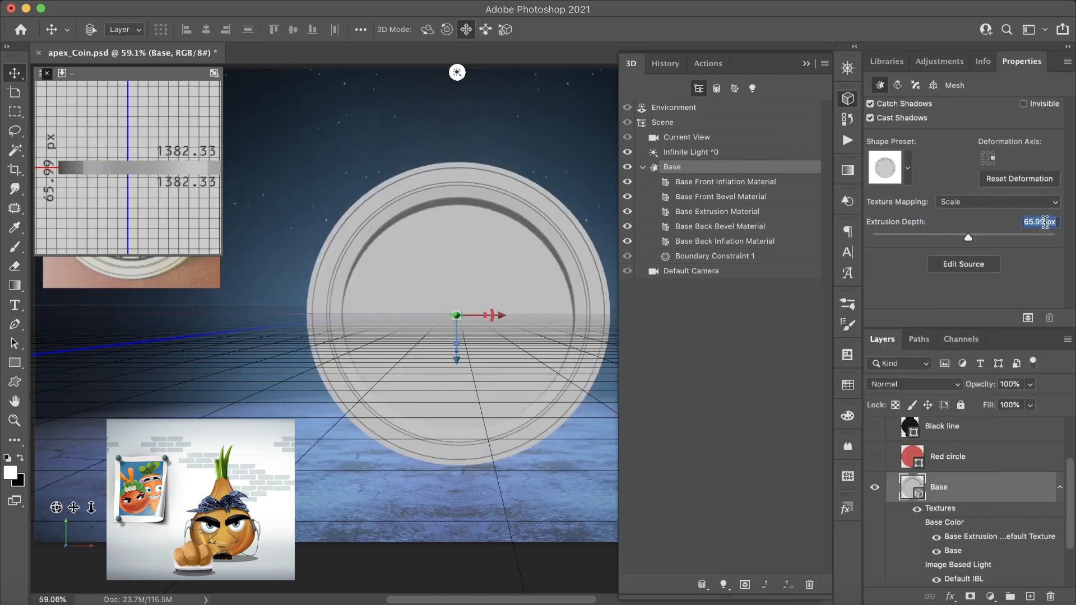
text(1)
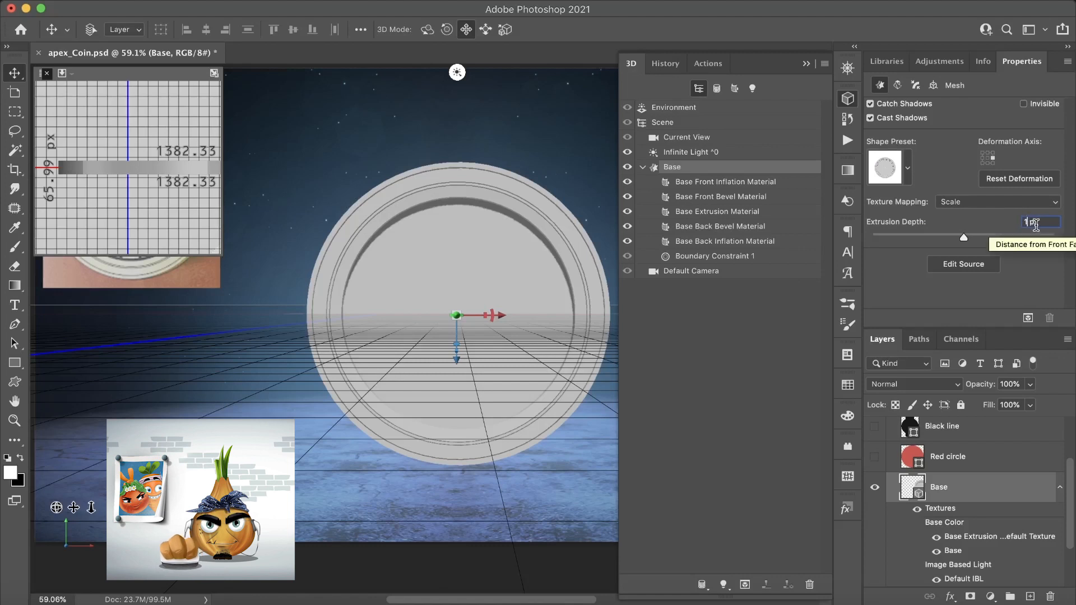
click(1037, 226)
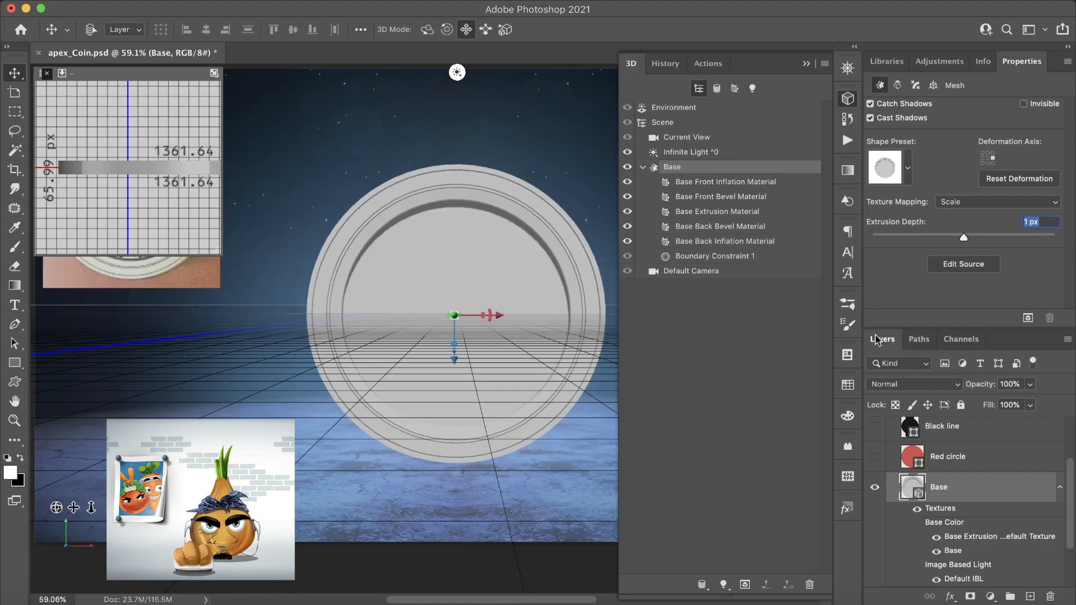
- Show the Red circle layer and convert it to a 3D extrusion with a depth of 4 px
click(874, 457)
click(956, 459)
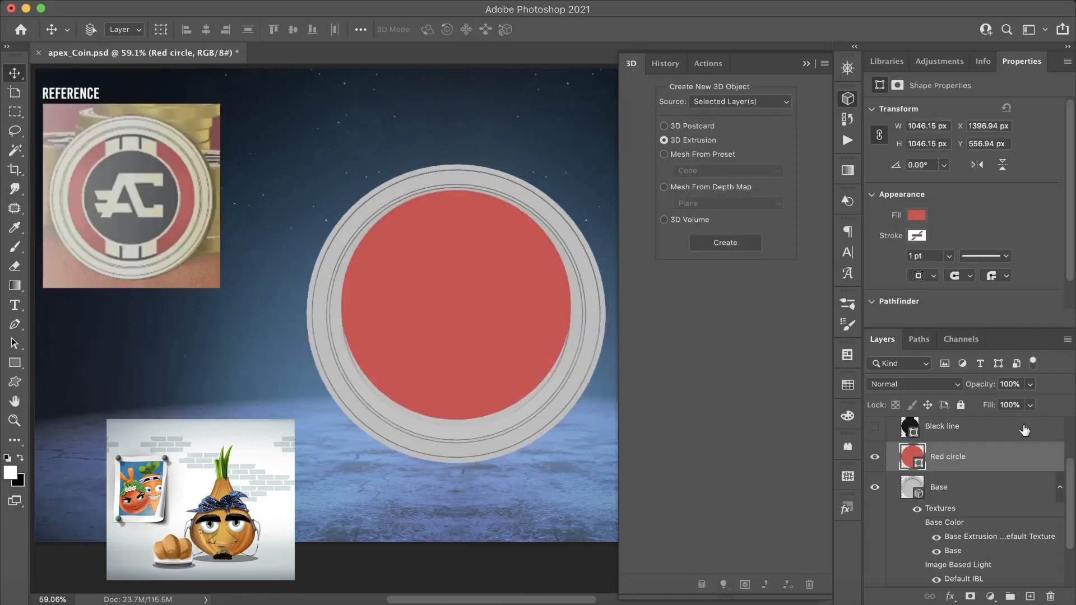
click(726, 250)
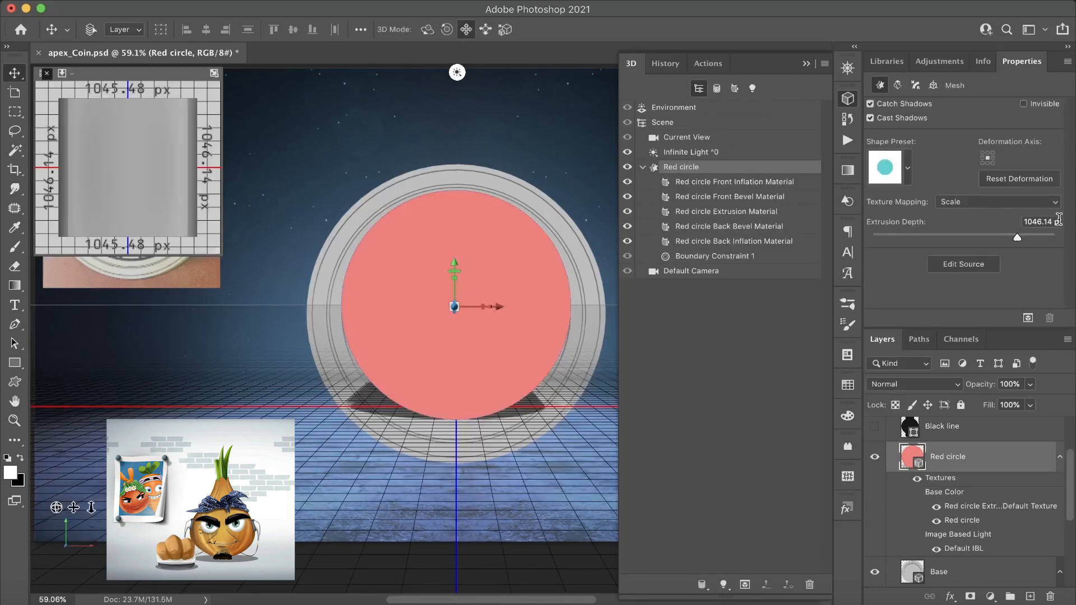
drag(1053, 222, 1009, 220)
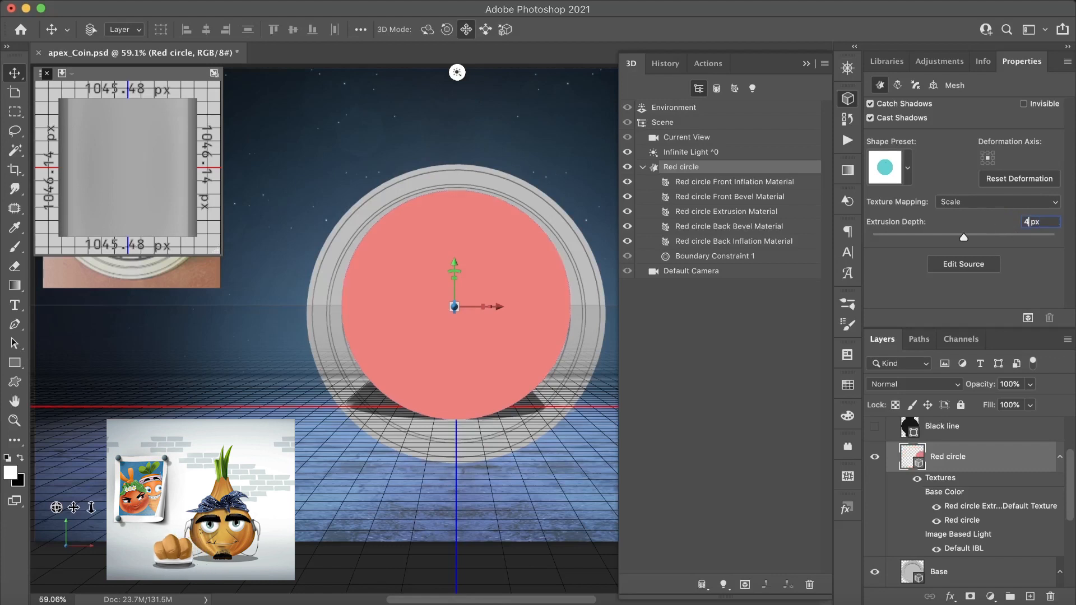
text(4)
key(Return)
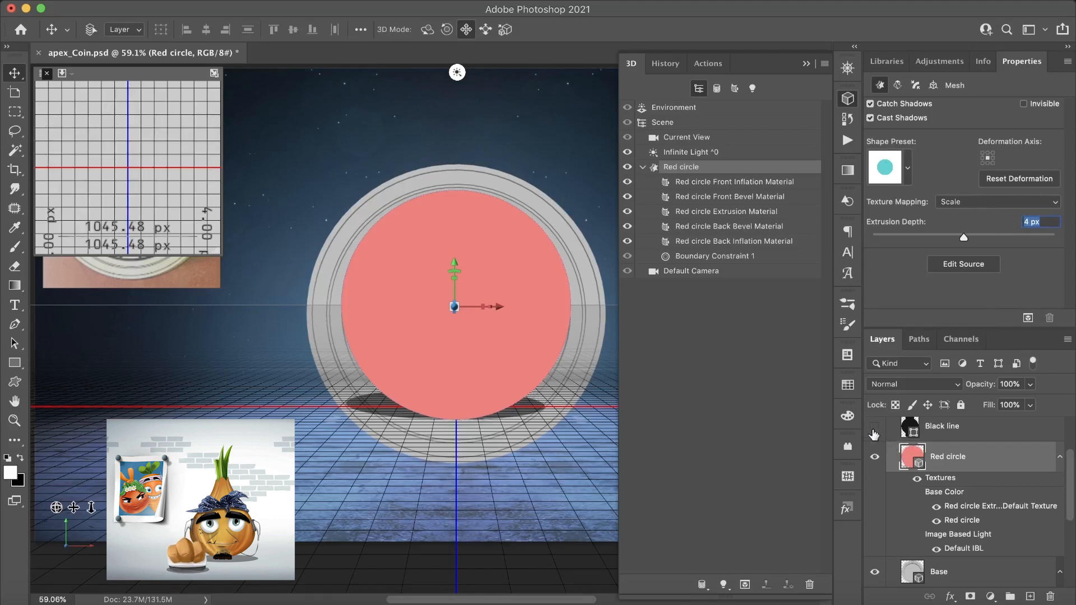
- Show the Black line layer and convert it to a 3D extrusion with a depth of 8 px
click(875, 430)
click(957, 430)
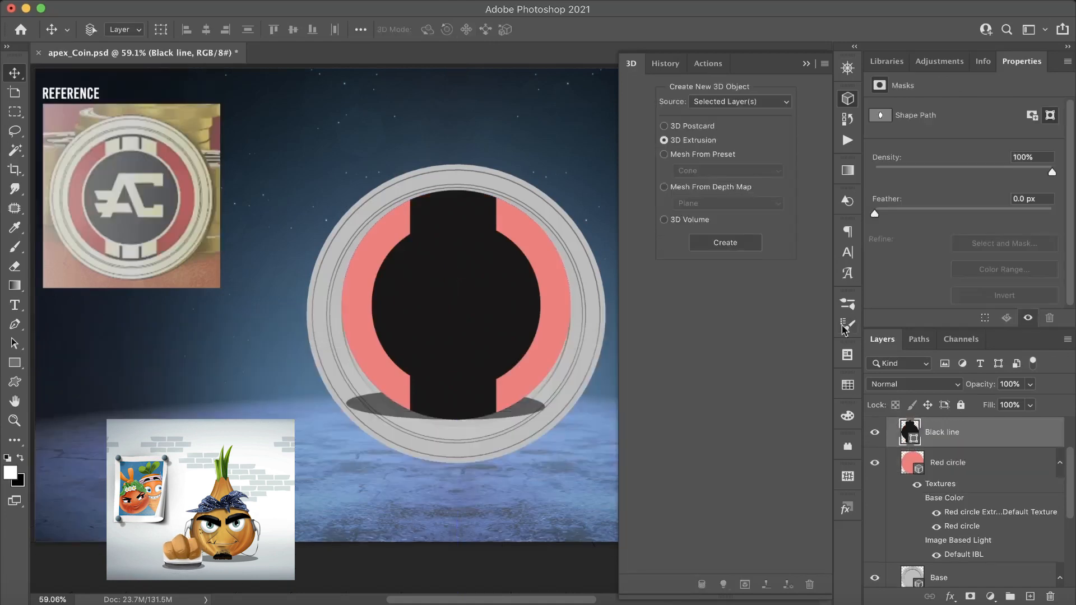
click(723, 244)
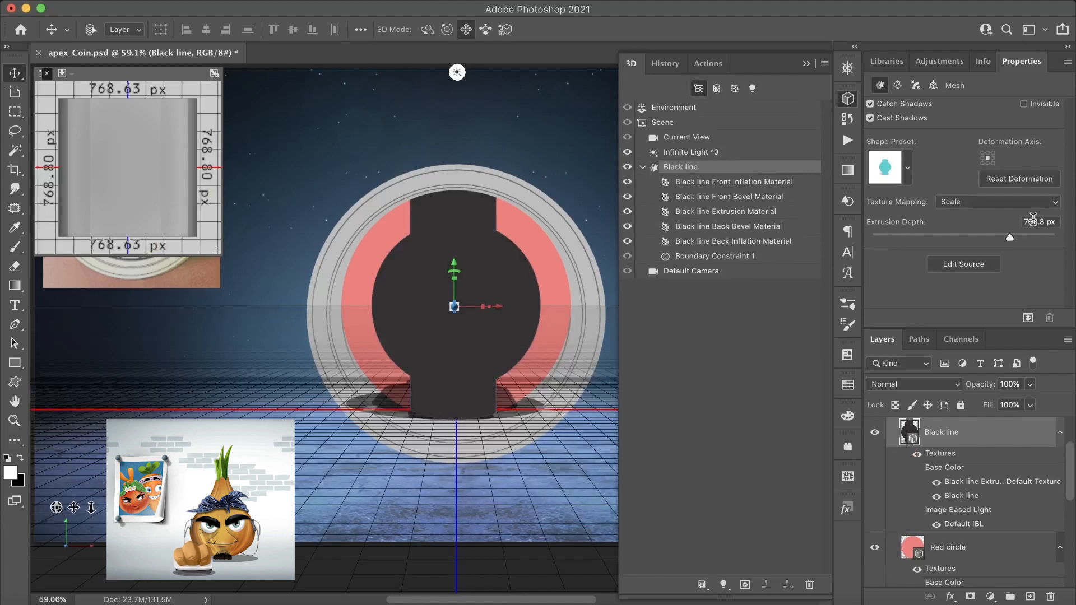
drag(1048, 224, 1020, 224)
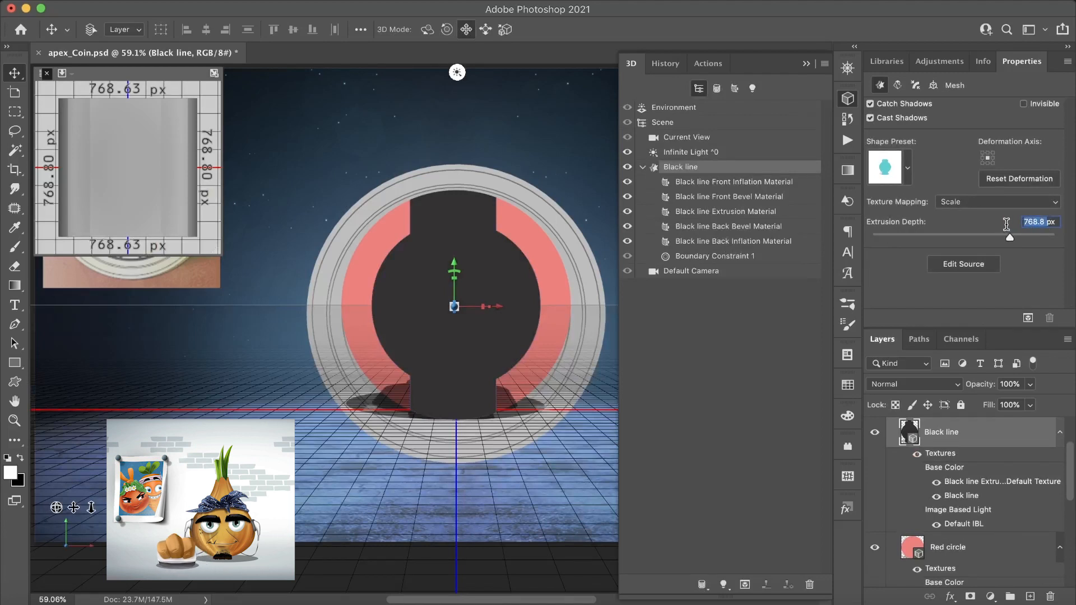
text(8)
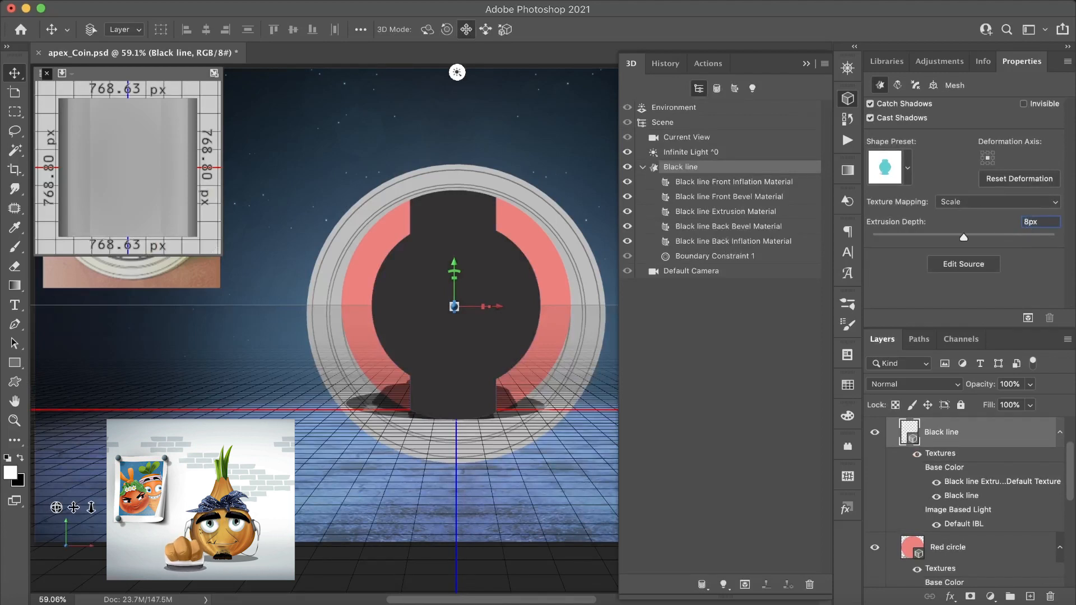
key(Return)
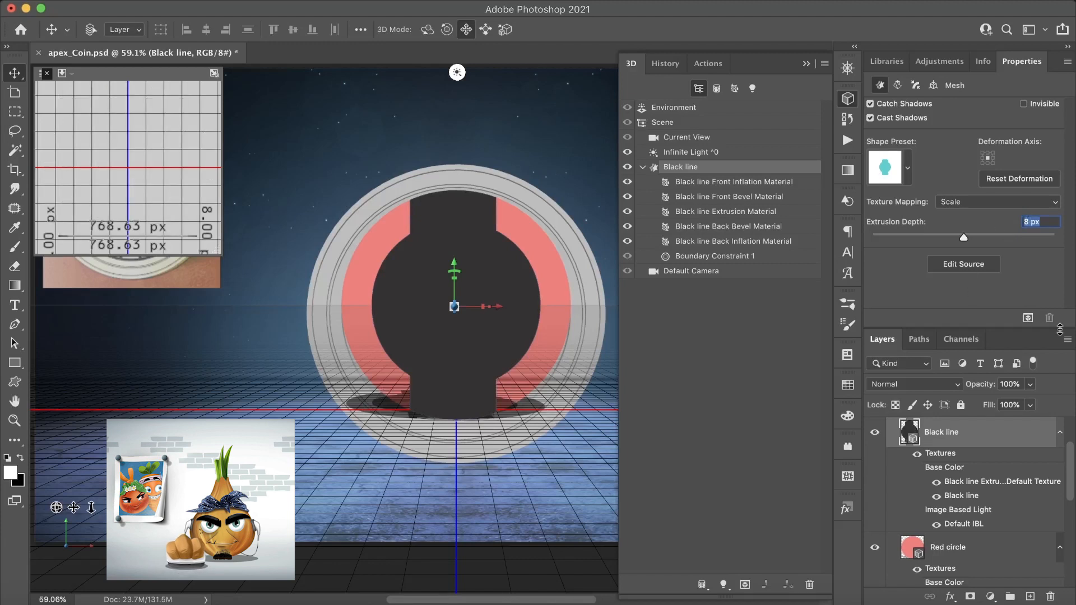
- Show the Currency logo layer and convert it to a 3D extrusion with a depth of 12 px
scroll(976, 458, up, 3)
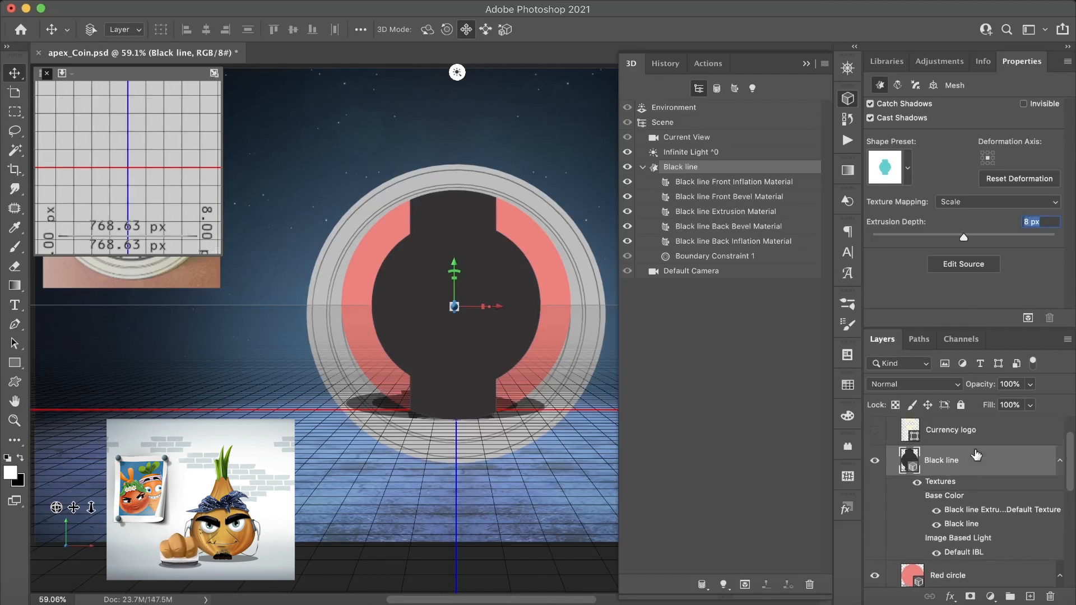
click(876, 453)
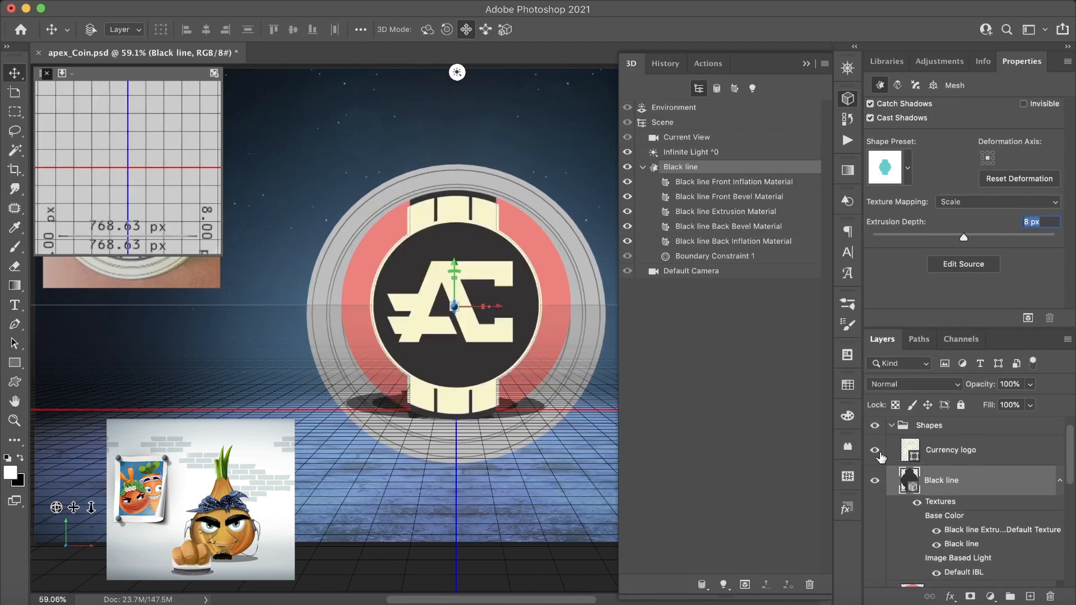
click(957, 452)
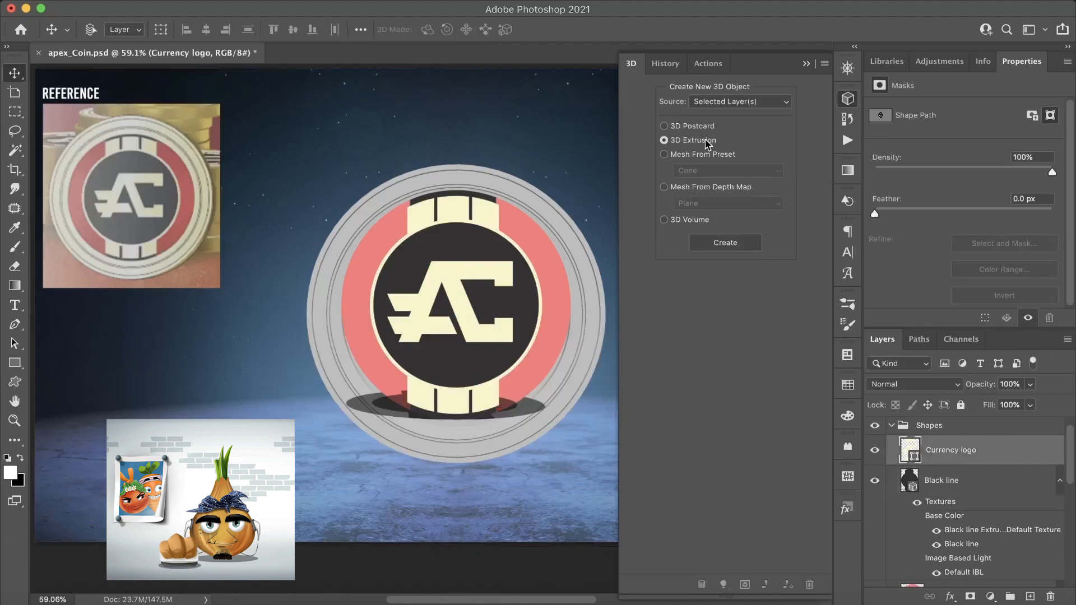
click(721, 246)
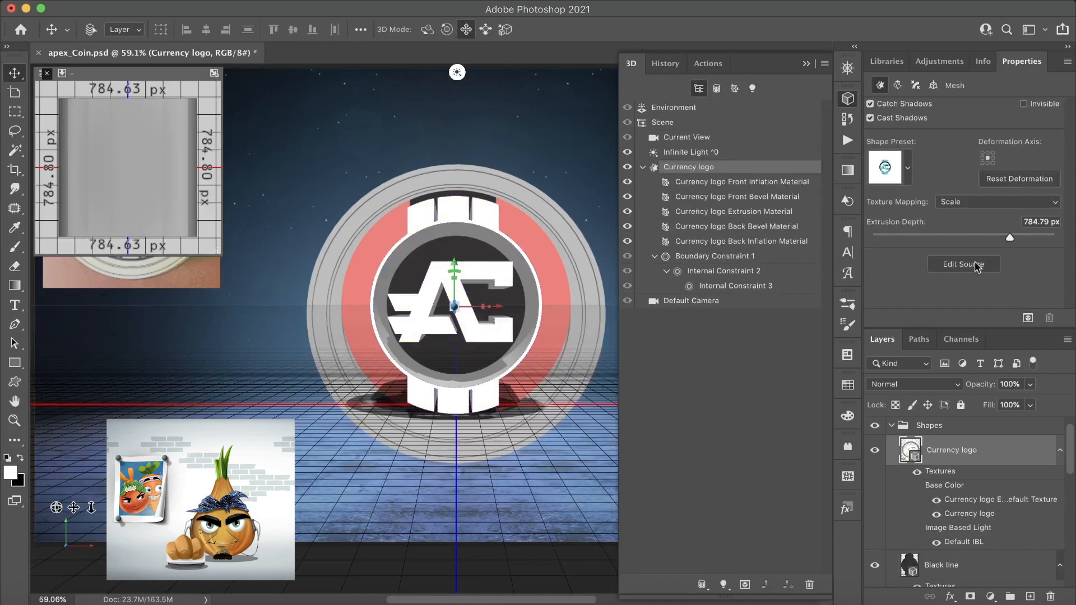
drag(1049, 222, 1010, 216)
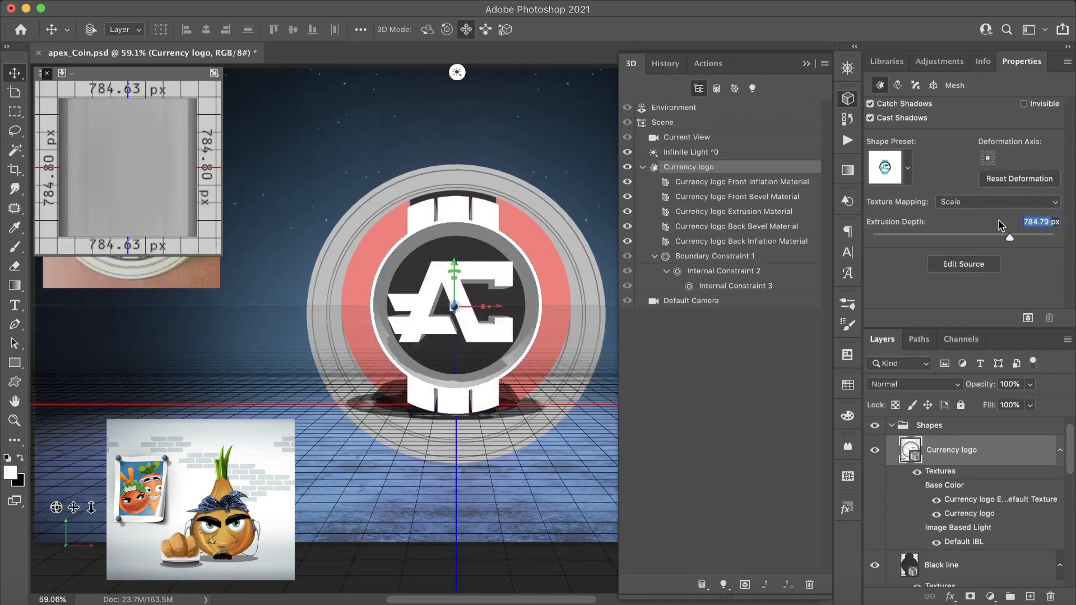
text(12)
key(Return)
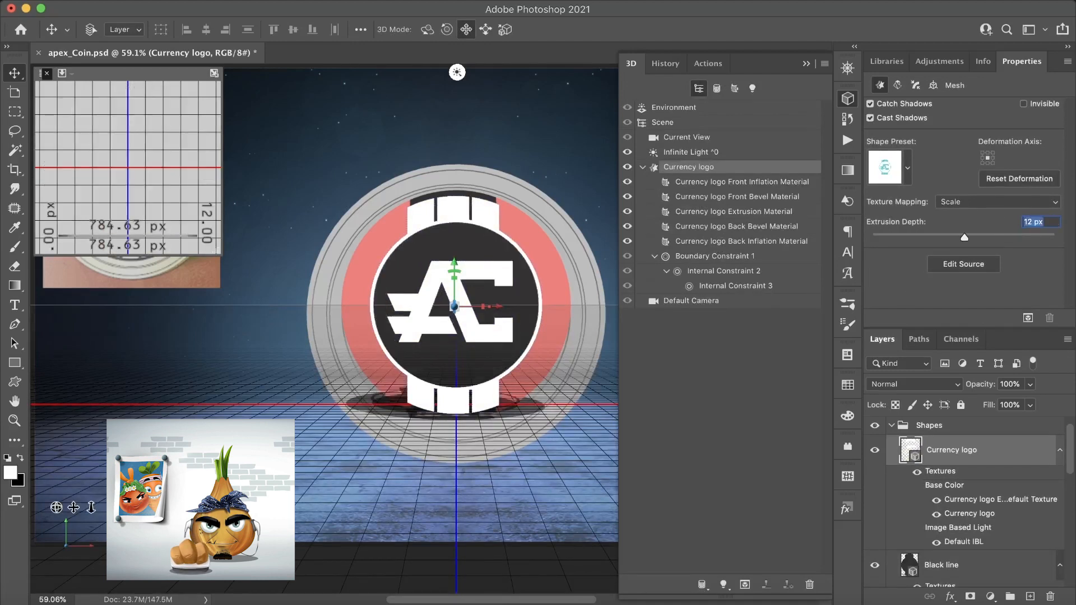
- Merge the Currency logo, Black line, Red circle and Base 3D layers into a single 3D layer
scroll(951, 456, down, 2)
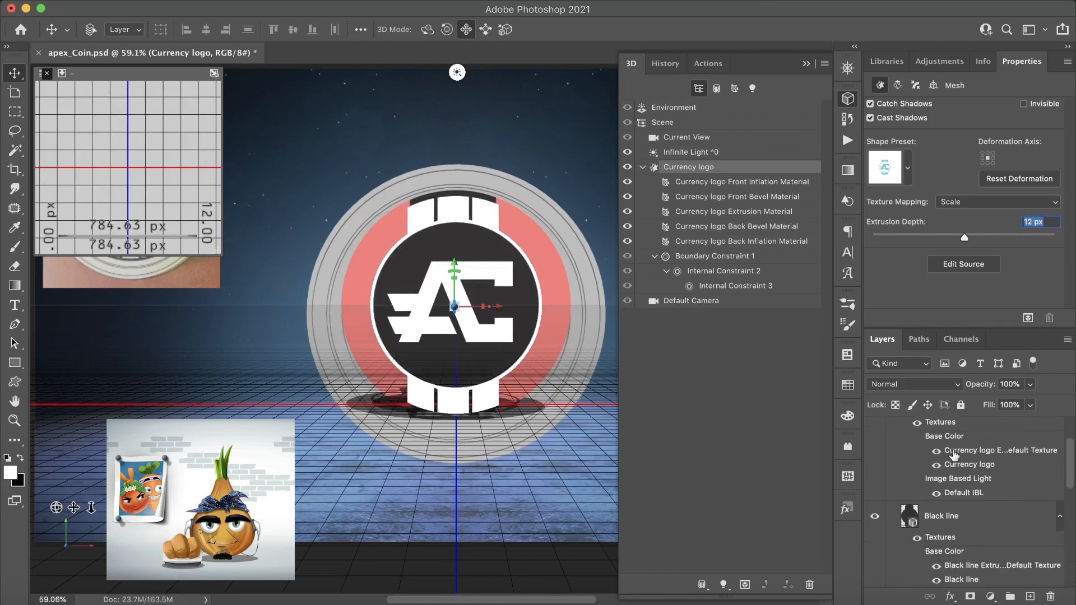
click(972, 512)
scroll(975, 515, down, 3)
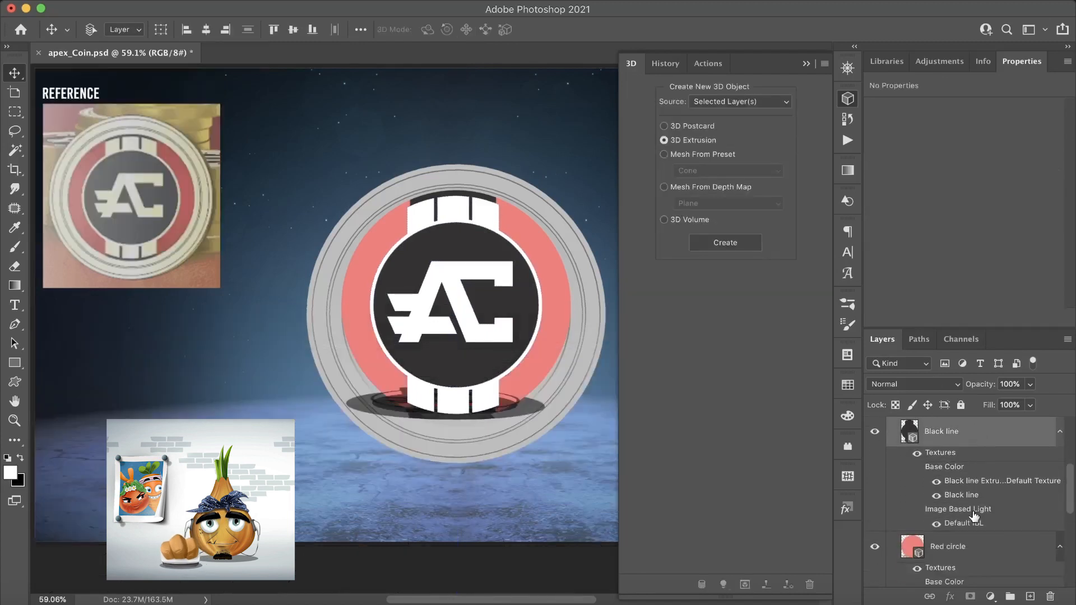
click(990, 544)
scroll(989, 545, down, 4)
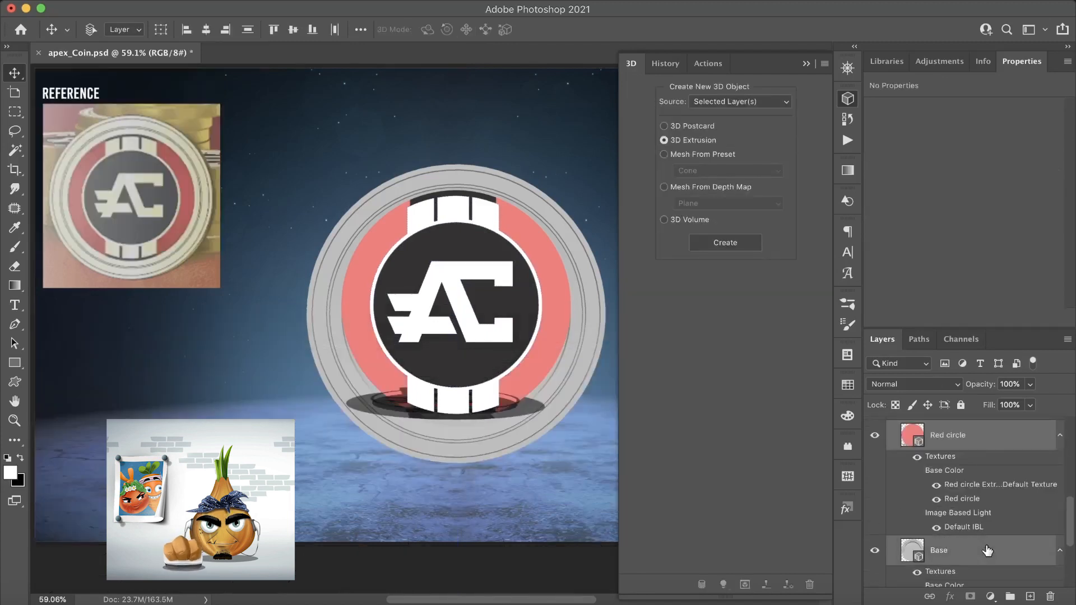
click(310, 1)
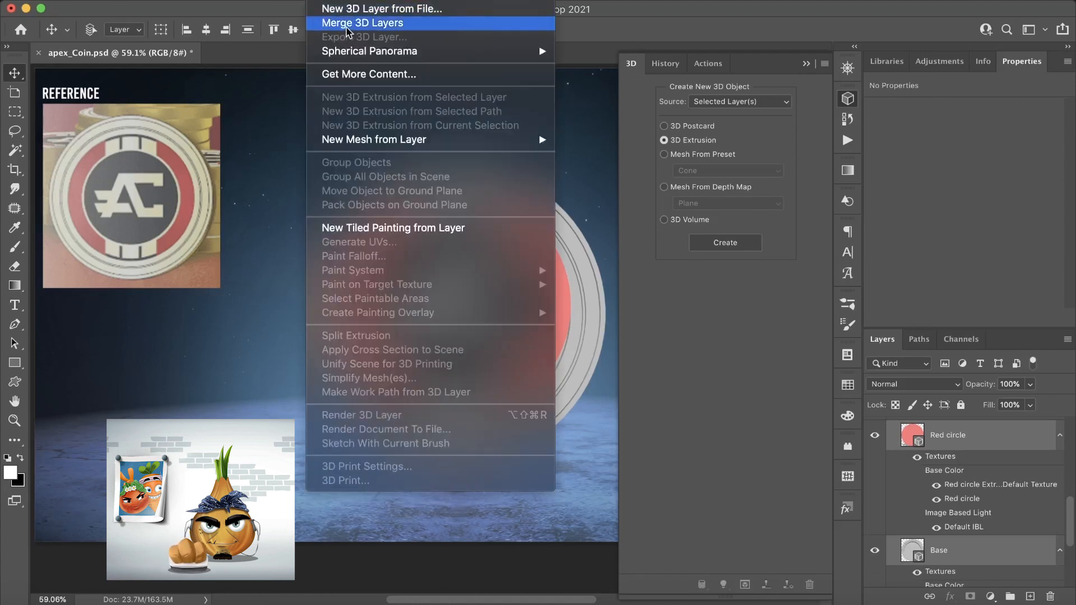
click(406, 23)
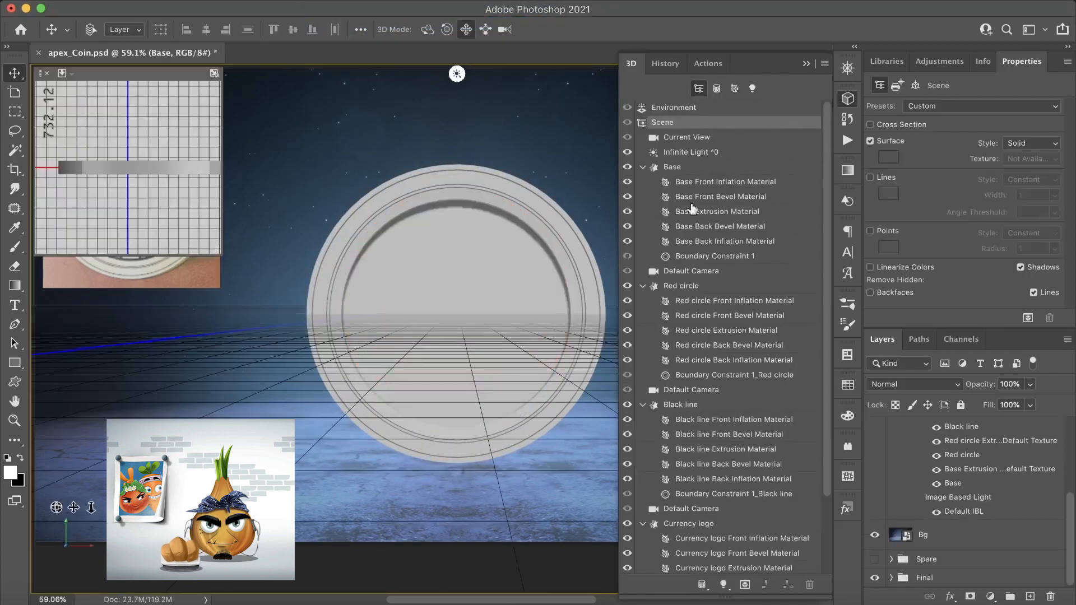
- Collapse the Base, Red circle, Black line and Currency logo entries in the 3D scene list and select the Currency logo mesh
click(644, 167)
click(643, 196)
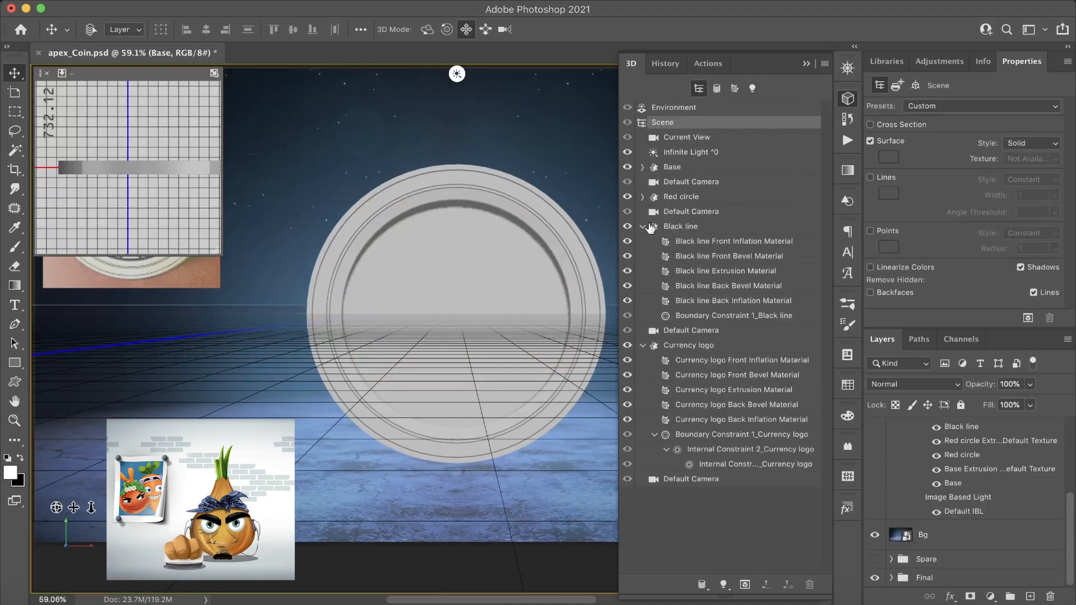
click(643, 226)
click(643, 256)
click(680, 259)
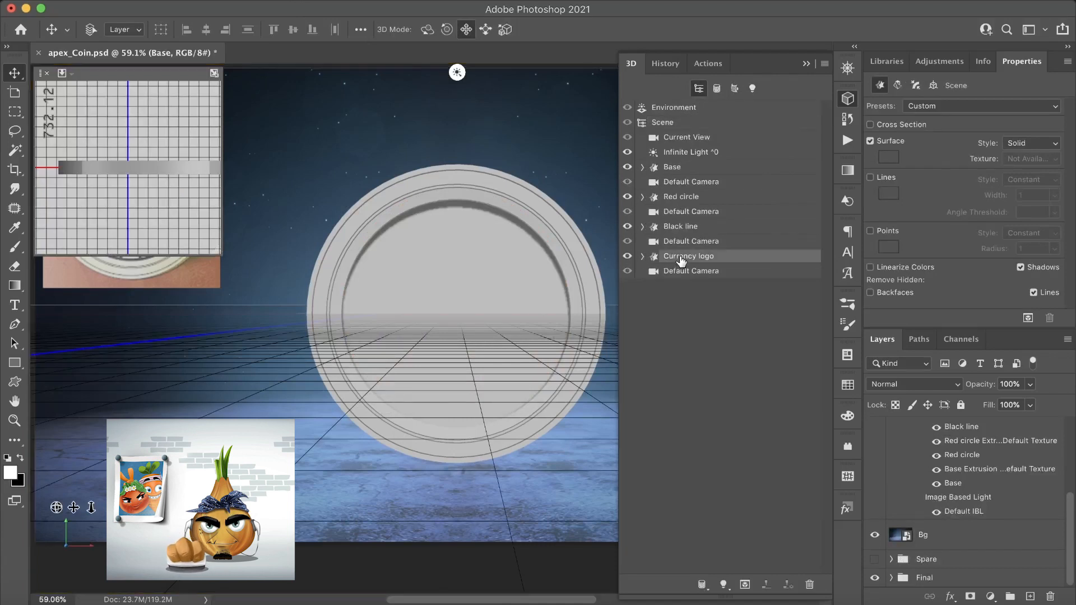
- Select the Currency logo, Black line, Red circle and Base meshes together and move them to the ground plane
super+click(710, 230)
super+click(705, 199)
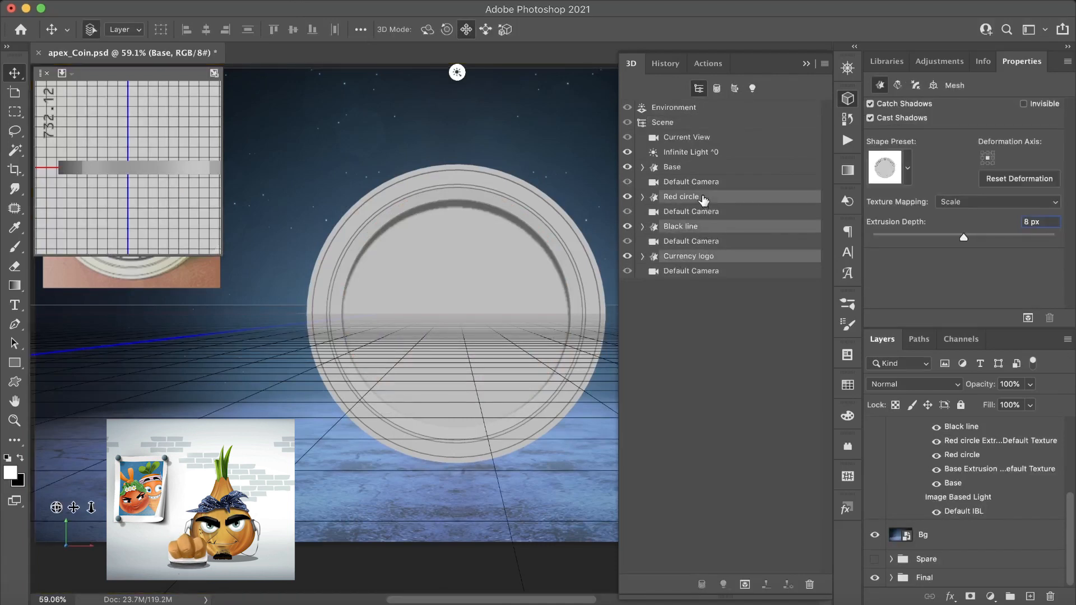
super+click(696, 169)
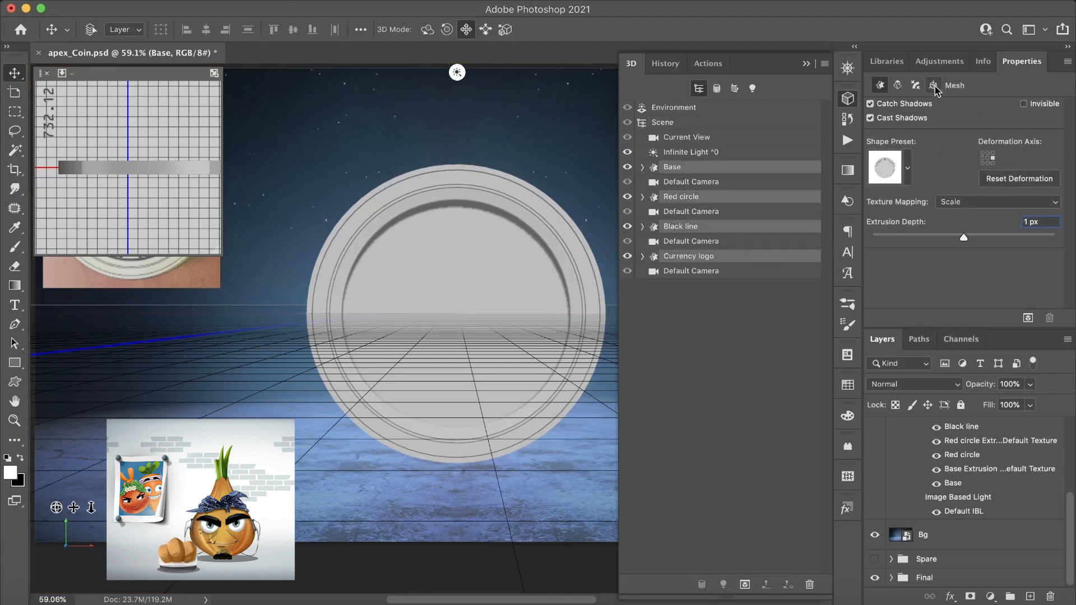
click(933, 85)
click(972, 251)
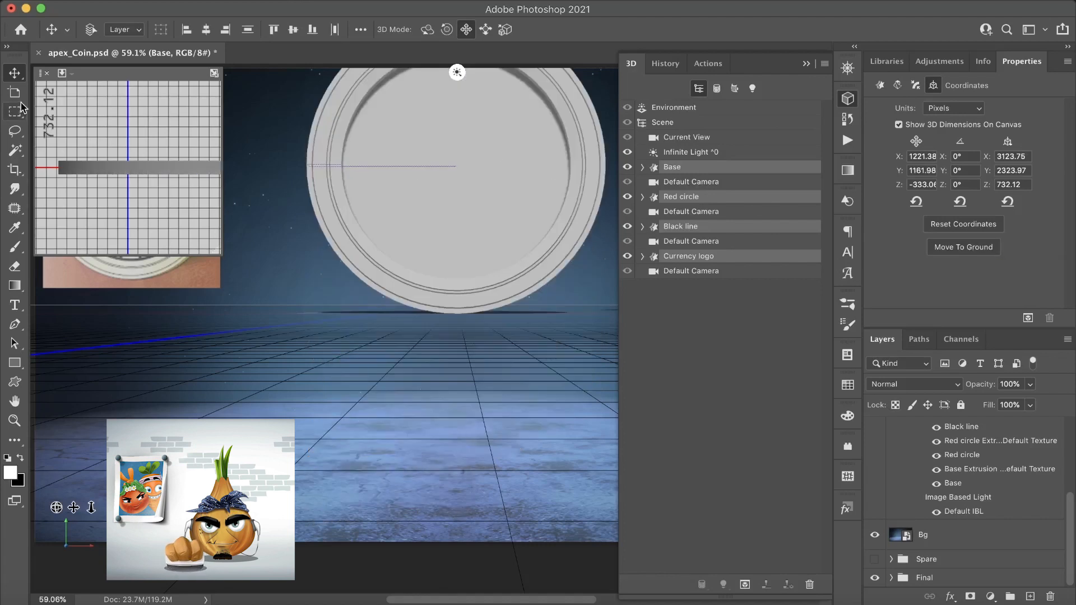
- Align the four selected meshes by their horizontal and vertical centres and move them back to the ground
click(206, 29)
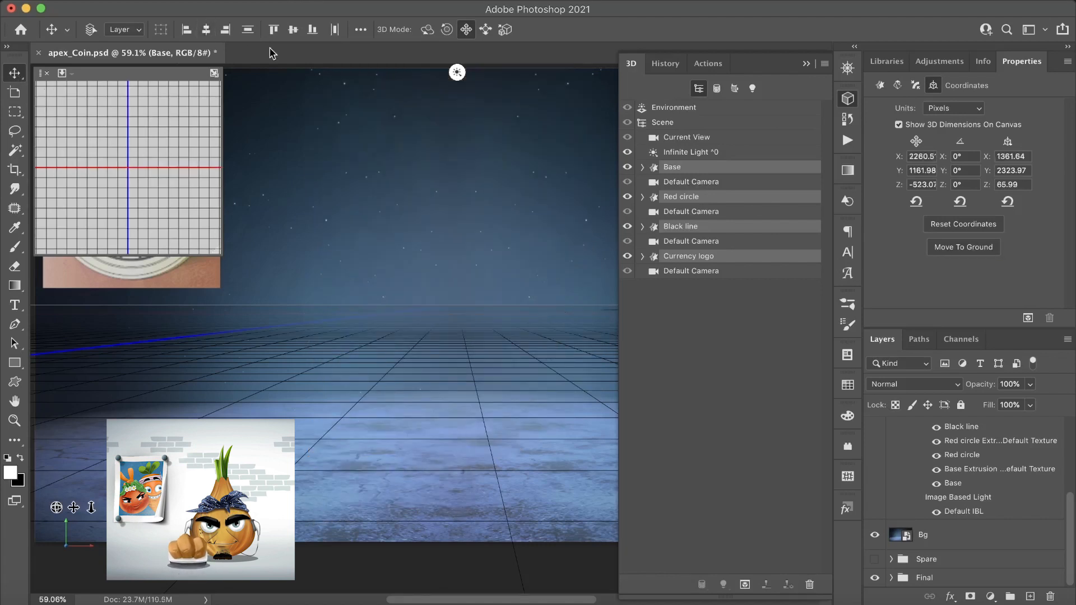
click(293, 29)
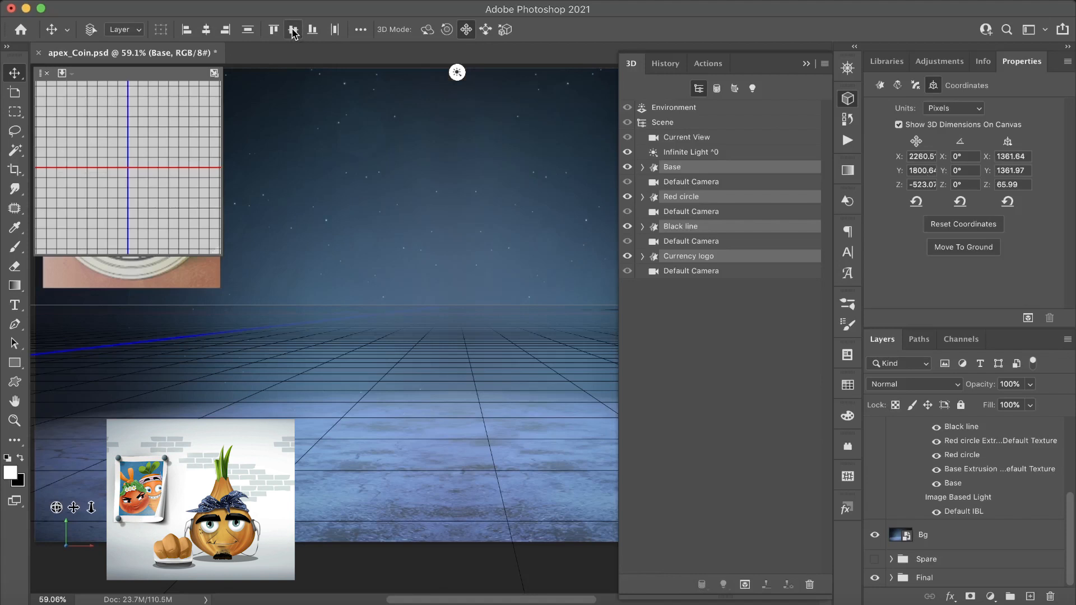
click(805, 63)
click(969, 249)
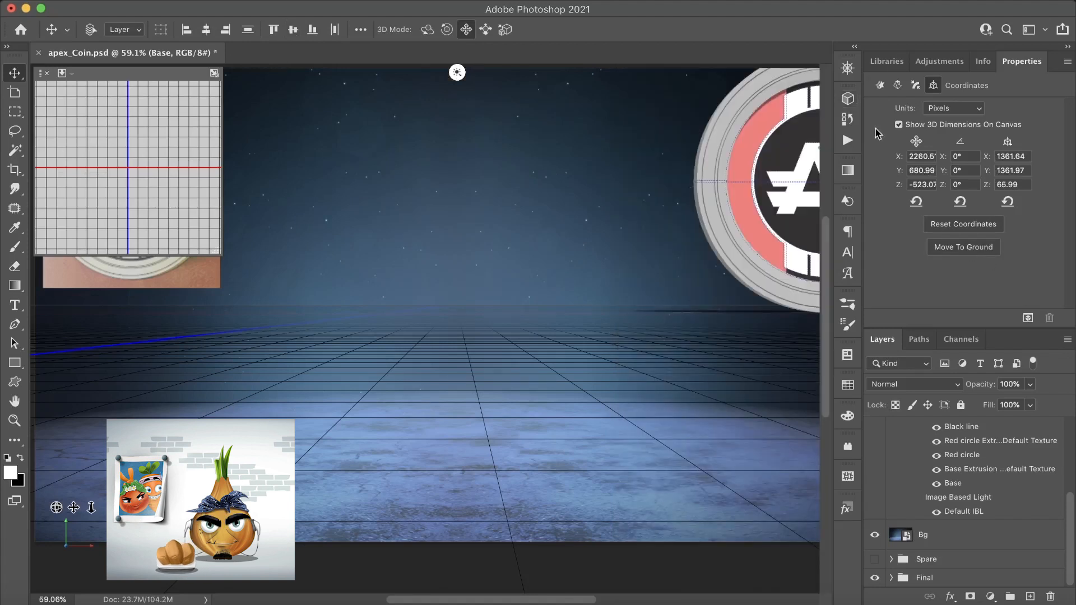
- Move the four aligned meshes together along the X axis by about -1919 px
drag(737, 293, 682, 308)
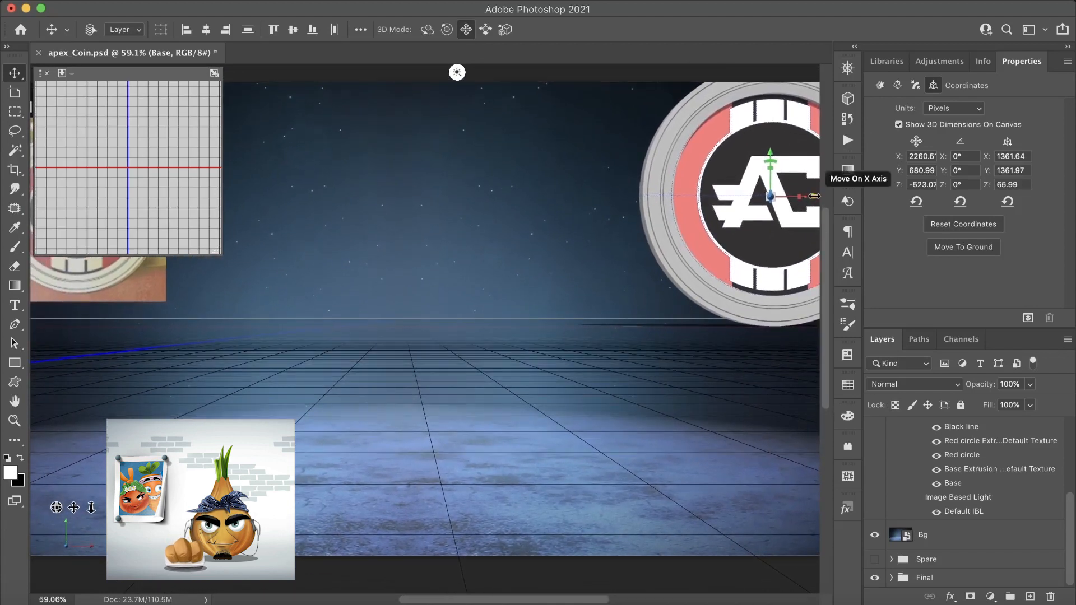
drag(814, 196, 476, 214)
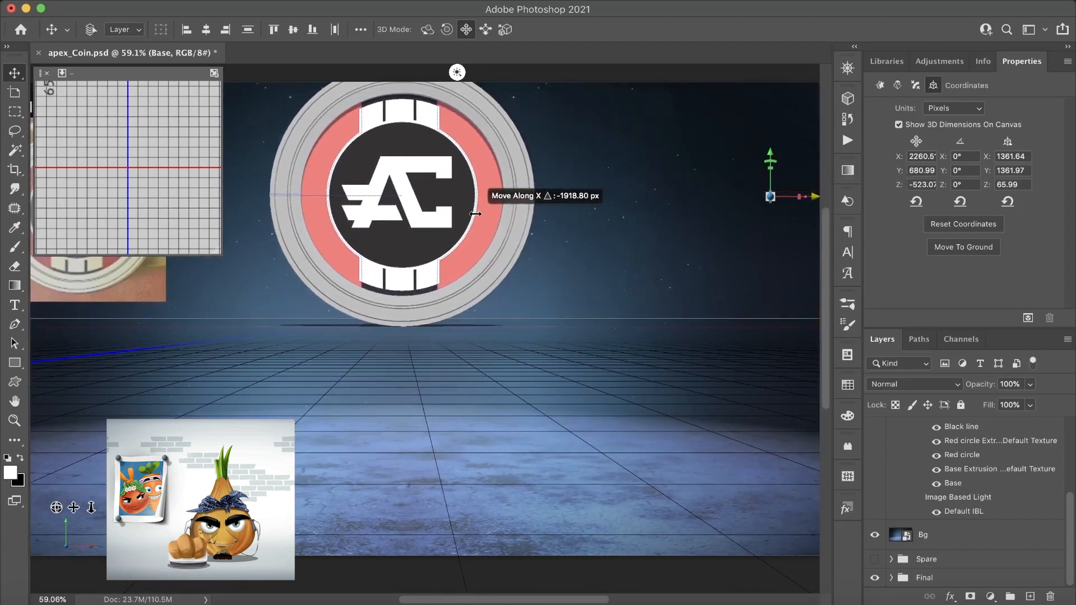
drag(72, 507, 76, 536)
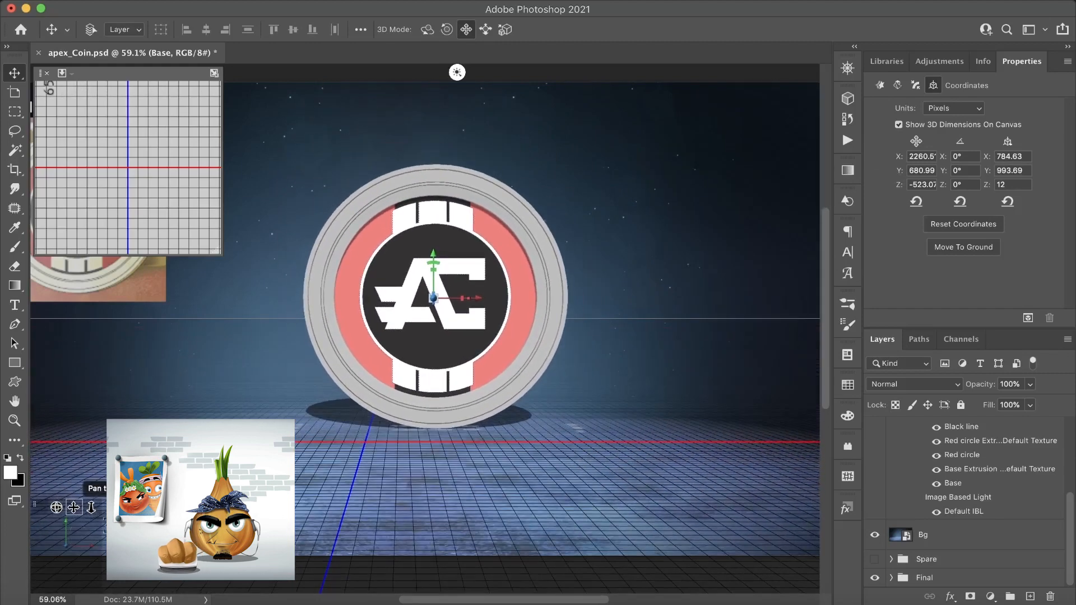
- Shift the Currency logo mesh along Z to about -503 px and the Black line mesh to about -521 px
drag(56, 508, 22, 522)
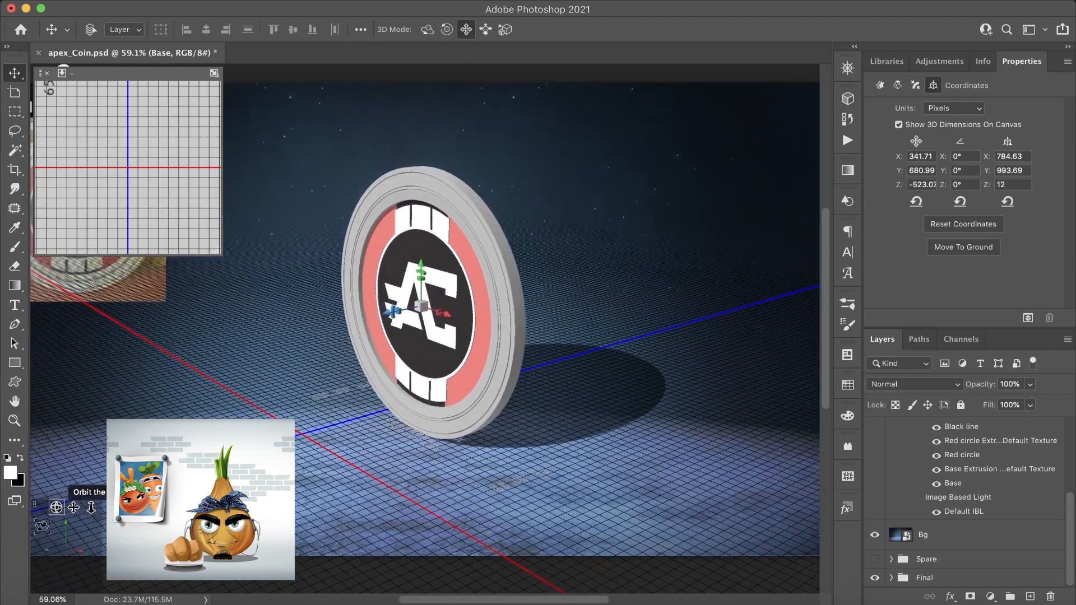
click(848, 99)
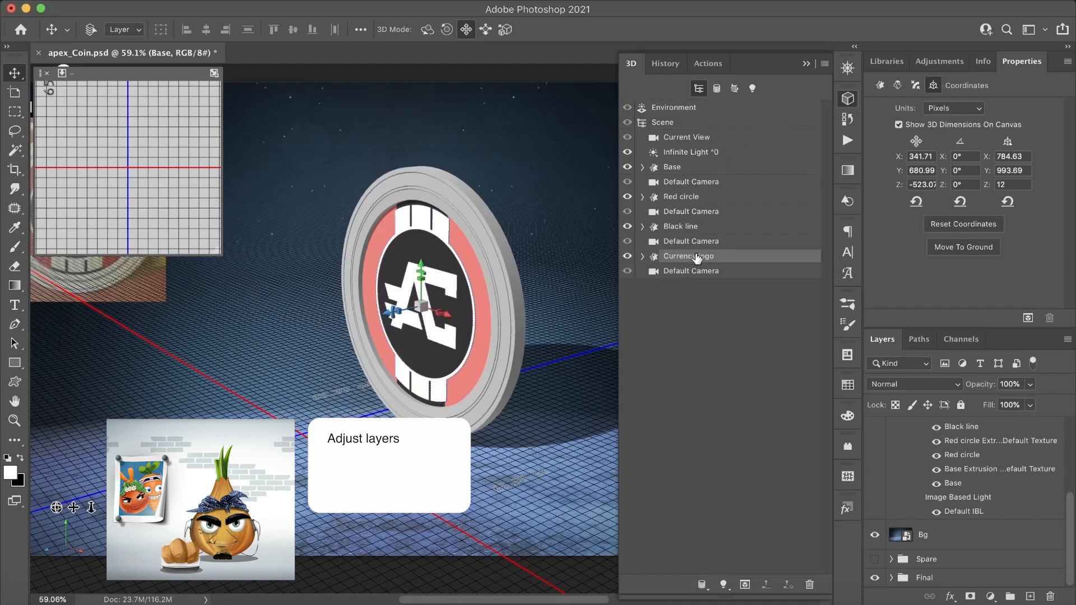
drag(386, 314, 381, 314)
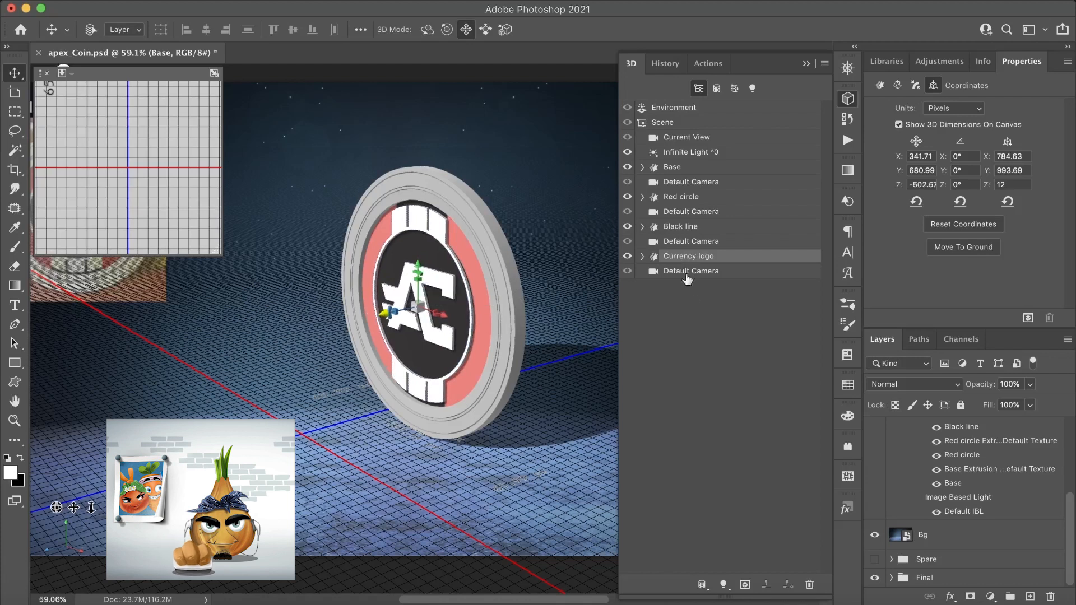
click(689, 230)
drag(385, 314, 386, 314)
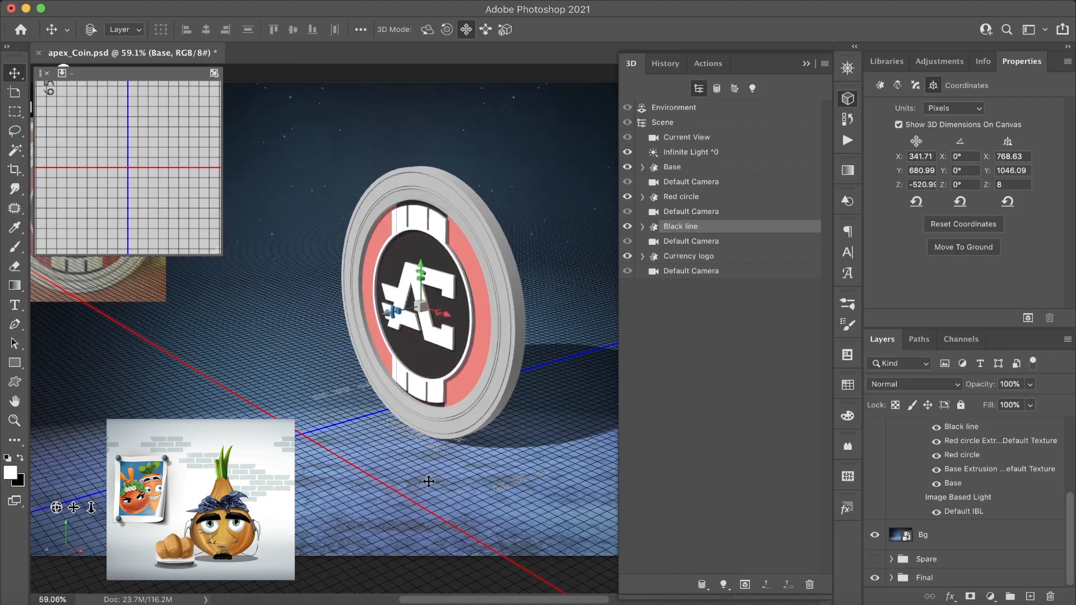
- Export the 3D layer in Wavefront|OBJ format with original texture formats as apex_Coin.obj in the 3D_object folder
drag(56, 508, 92, 504)
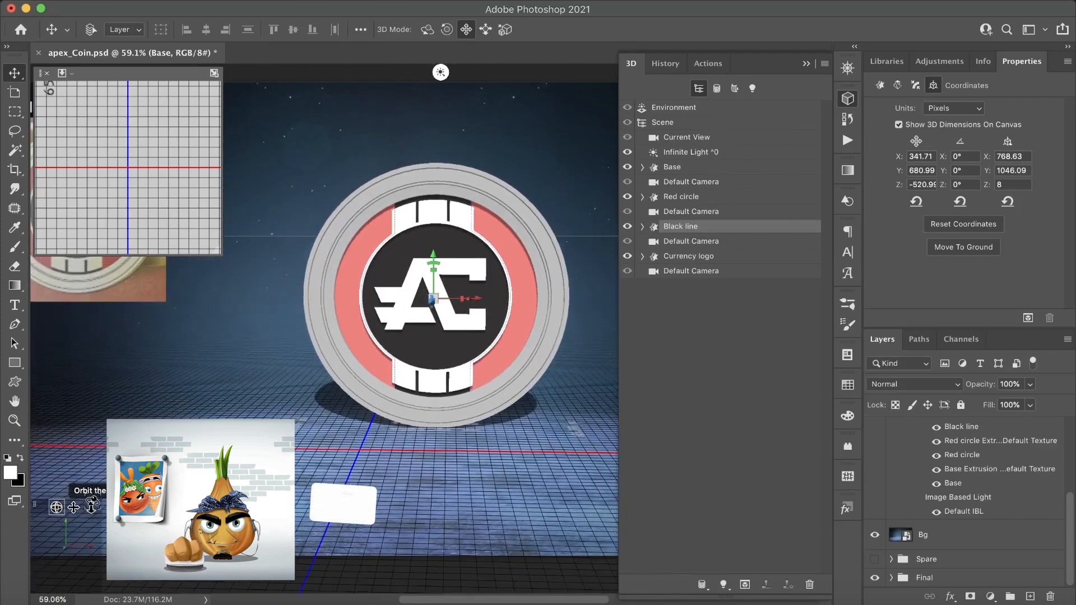
click(321, 2)
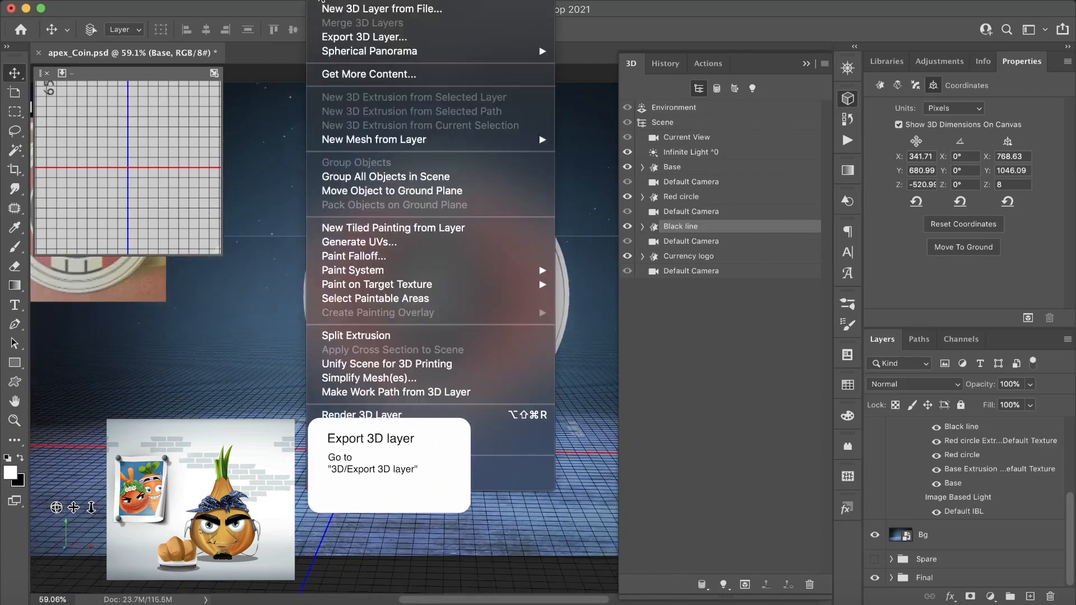
click(358, 37)
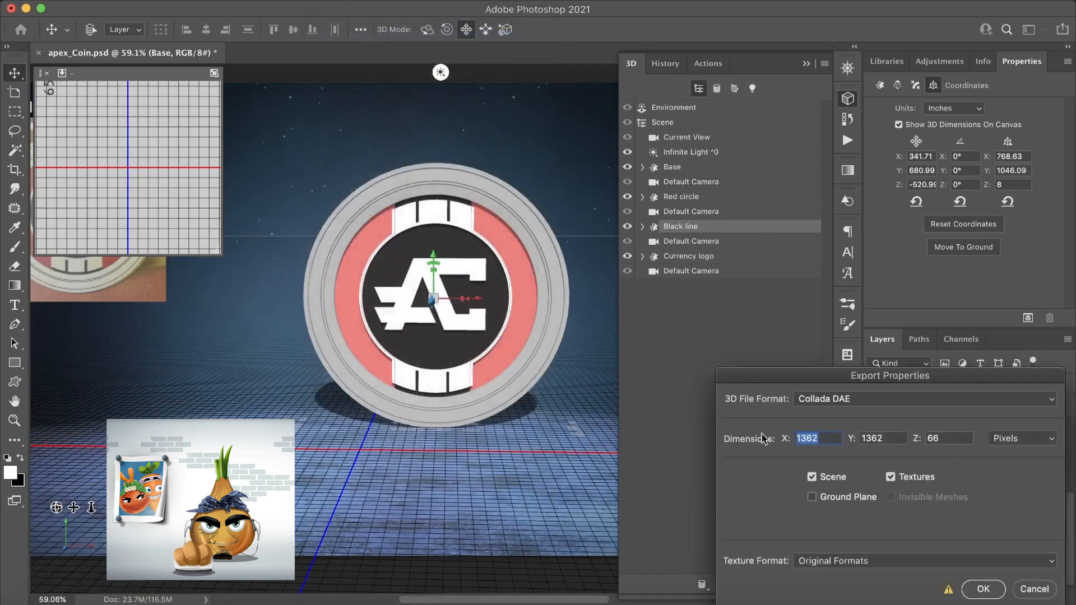
drag(836, 370, 408, 147)
click(469, 177)
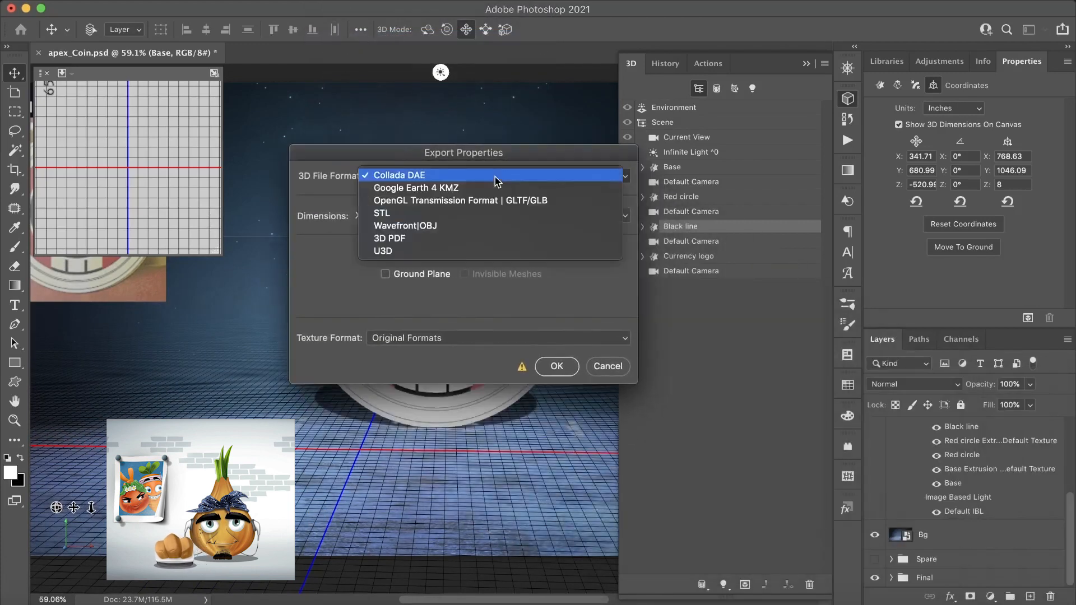
click(446, 227)
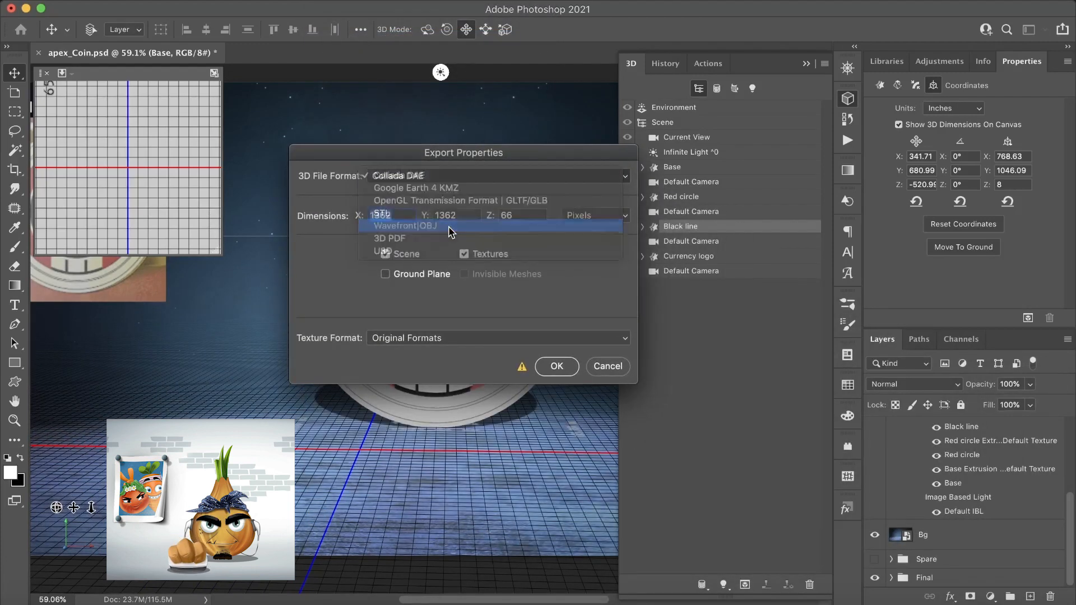
click(556, 366)
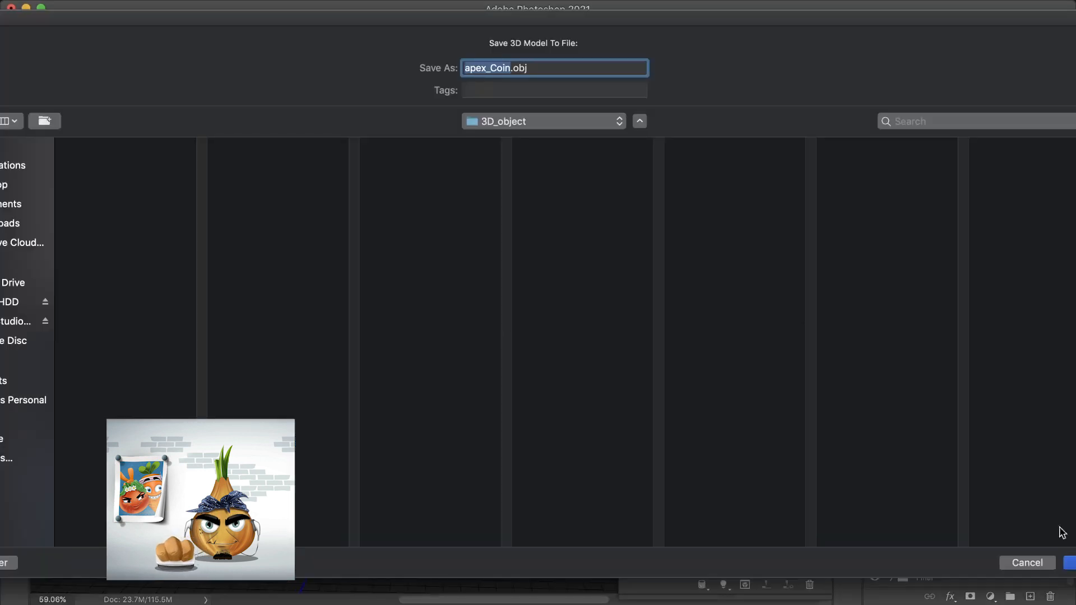
click(1069, 563)
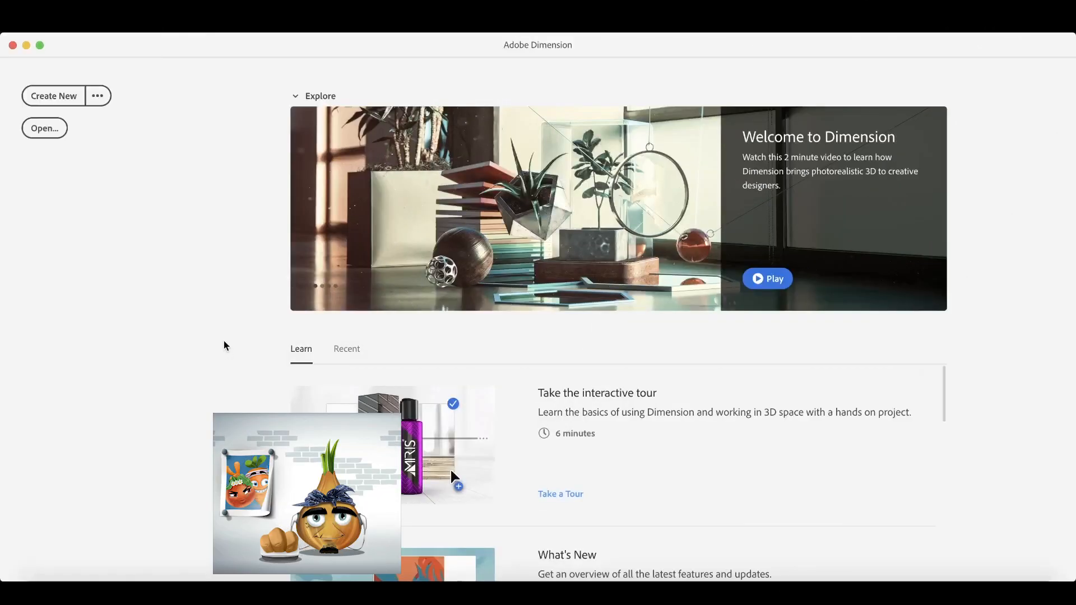
- Switch to Adobe Dimension and create a new document with a 2,000 × 2,000 px canvas at 150 pixels/inch
click(66, 97)
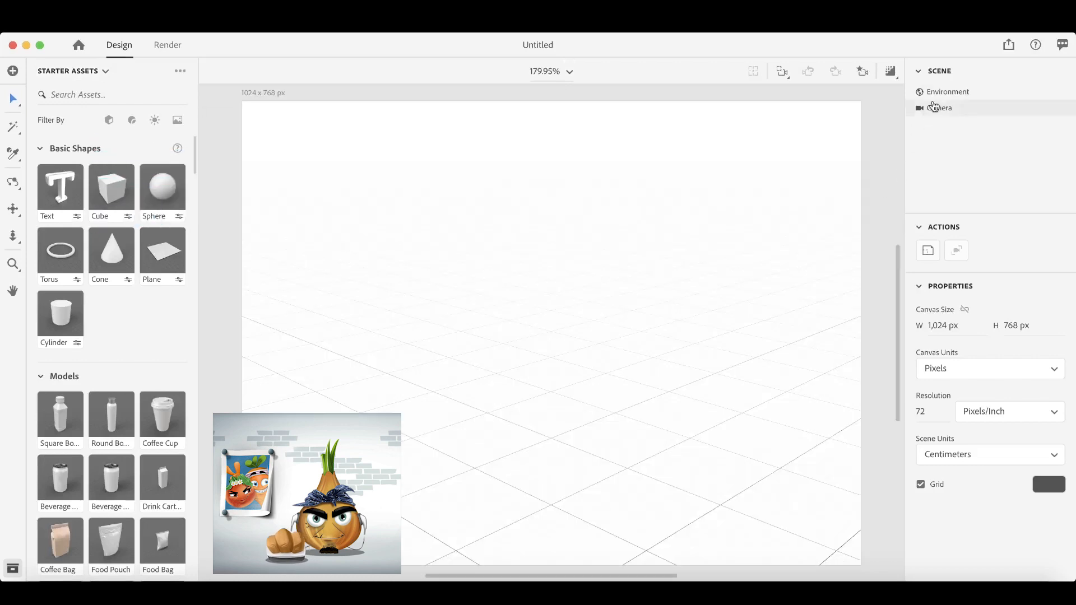
click(953, 326)
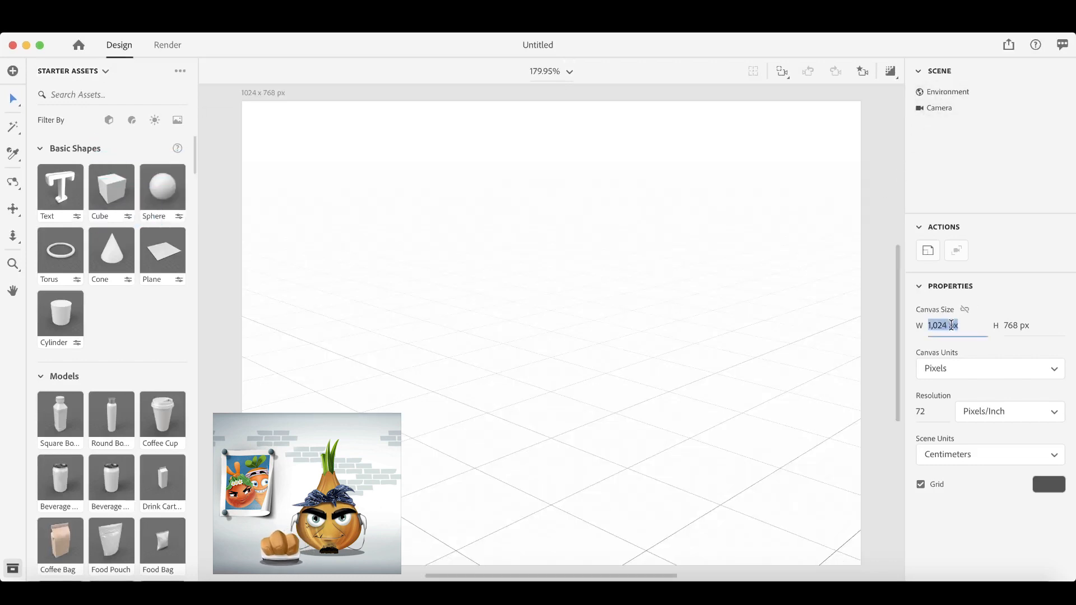
text(2,000)
key(Tab)
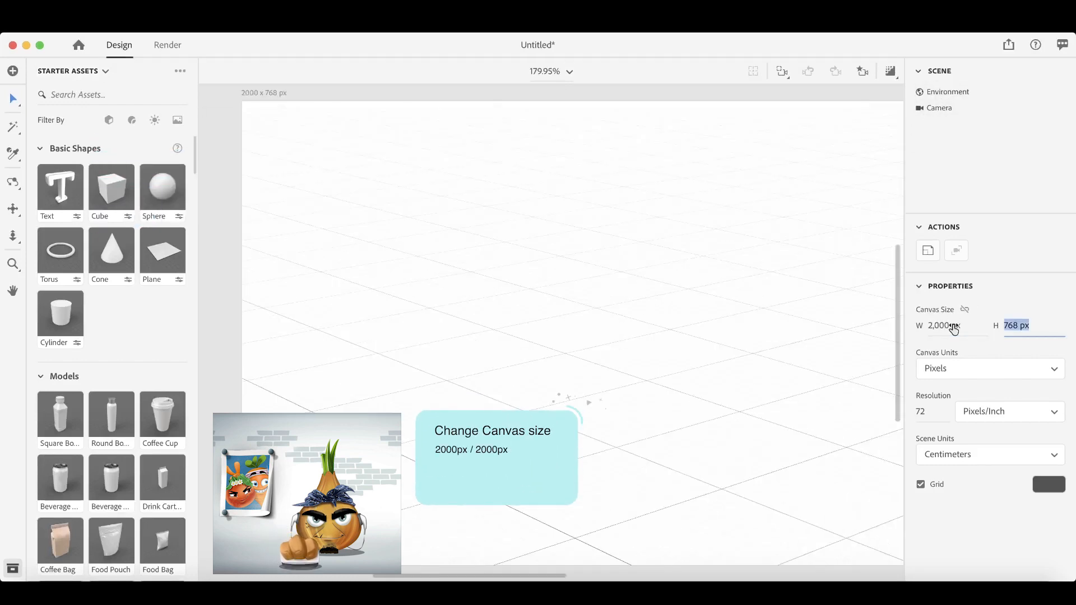
text(2,000)
key(Tab)
key(Tab)
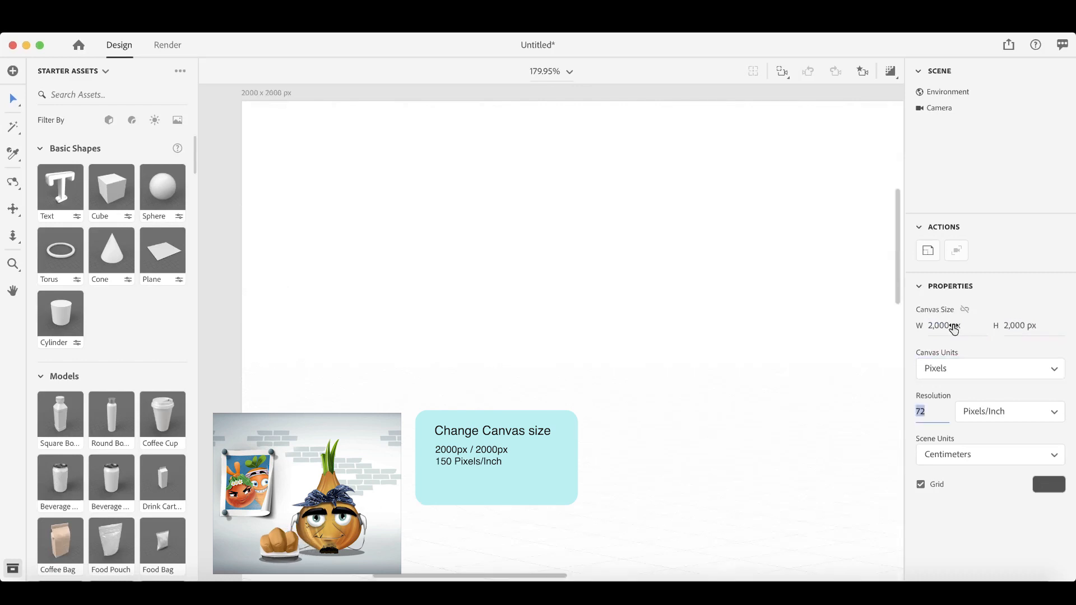
text(150)
key(Tab)
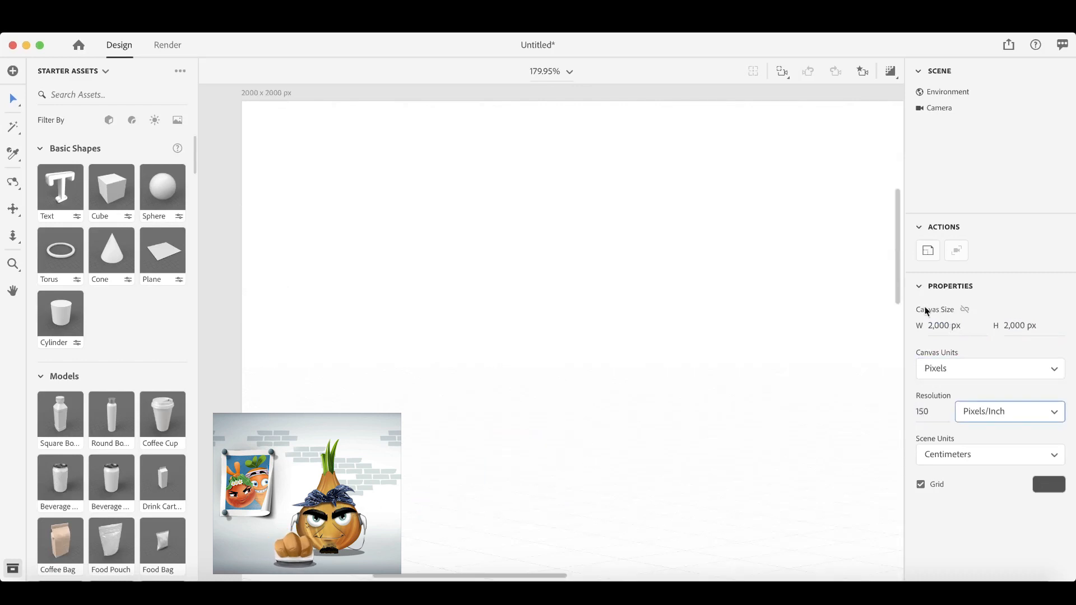
- Change the environment's background colour to dark navy, hex 070A26
click(567, 71)
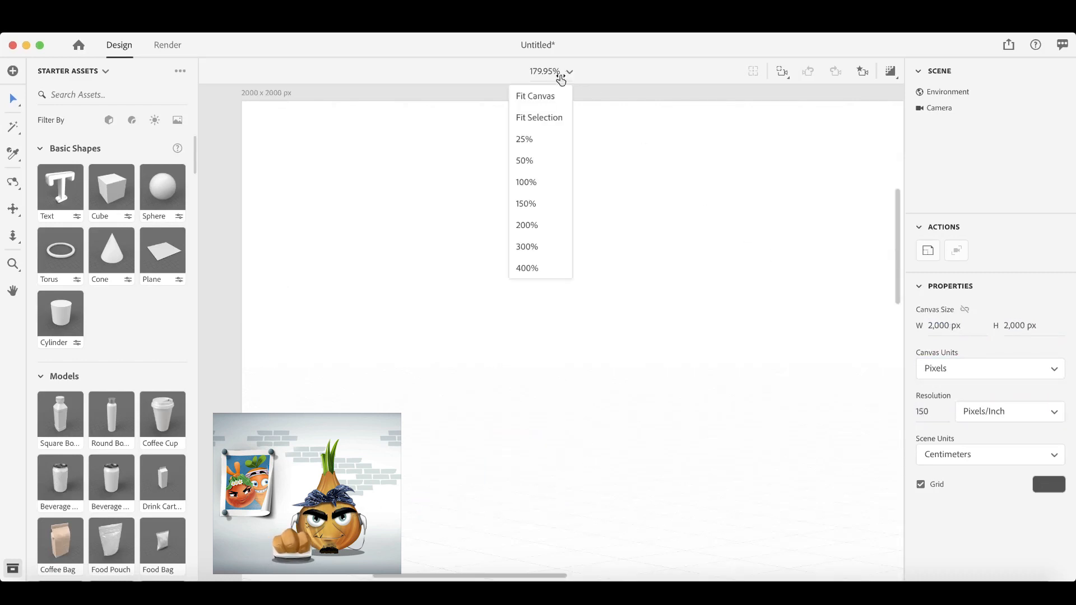
click(535, 96)
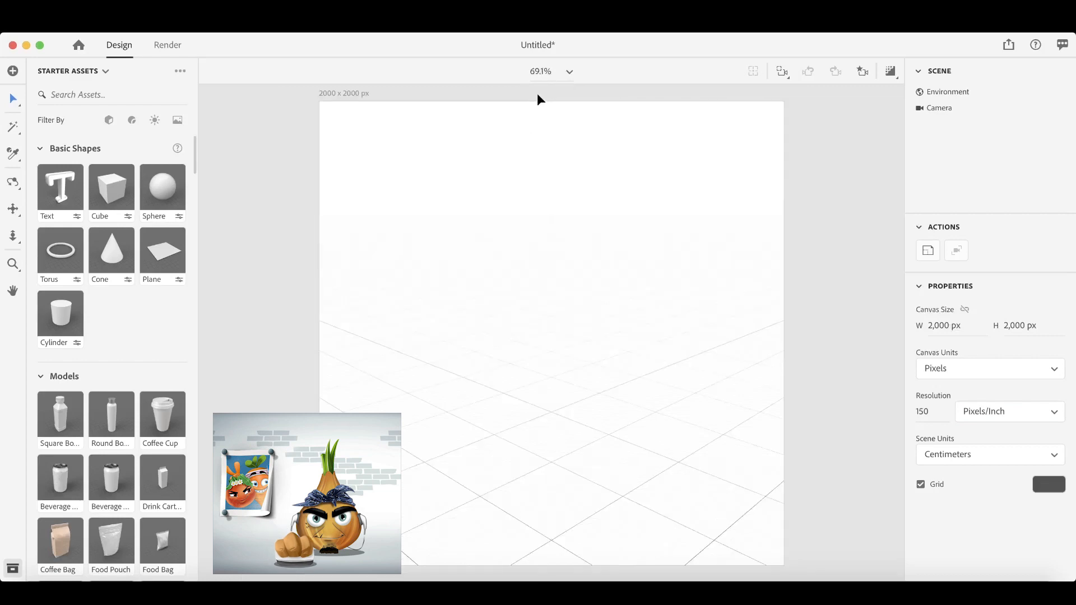
click(953, 92)
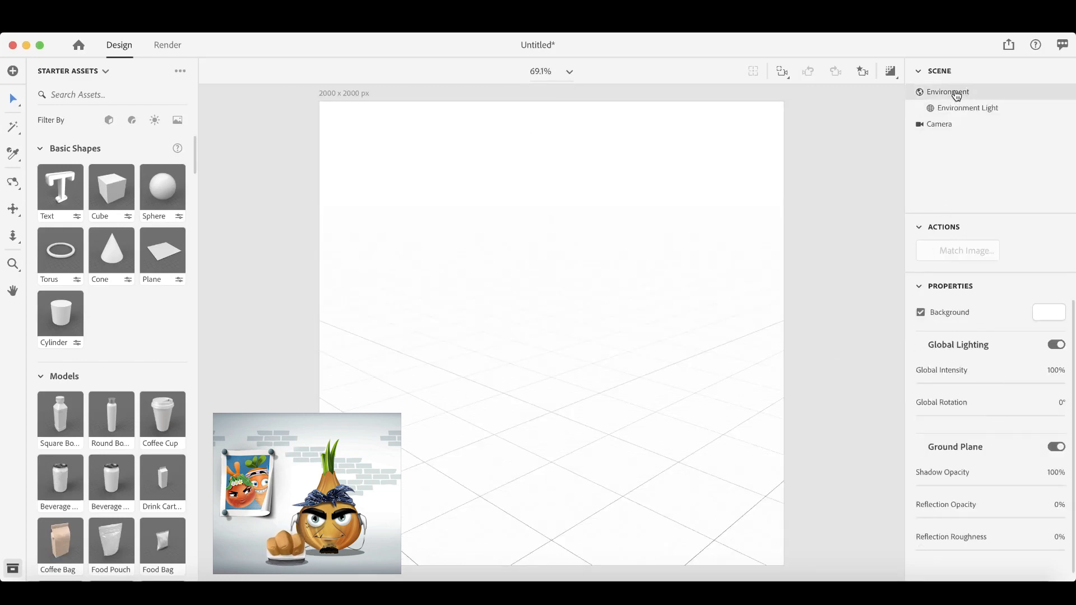
click(1059, 314)
click(958, 394)
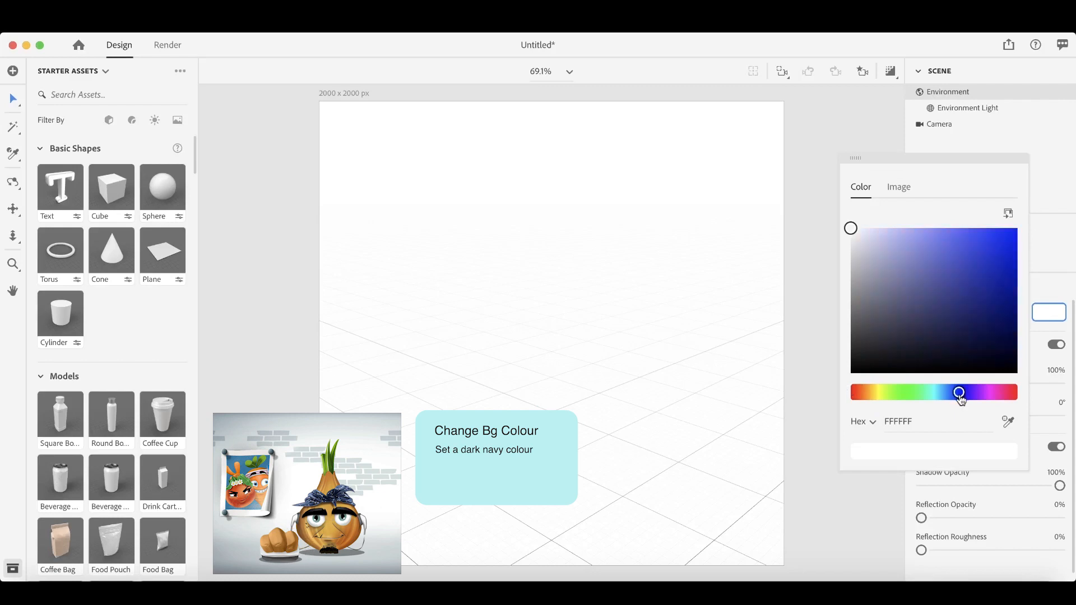
click(994, 357)
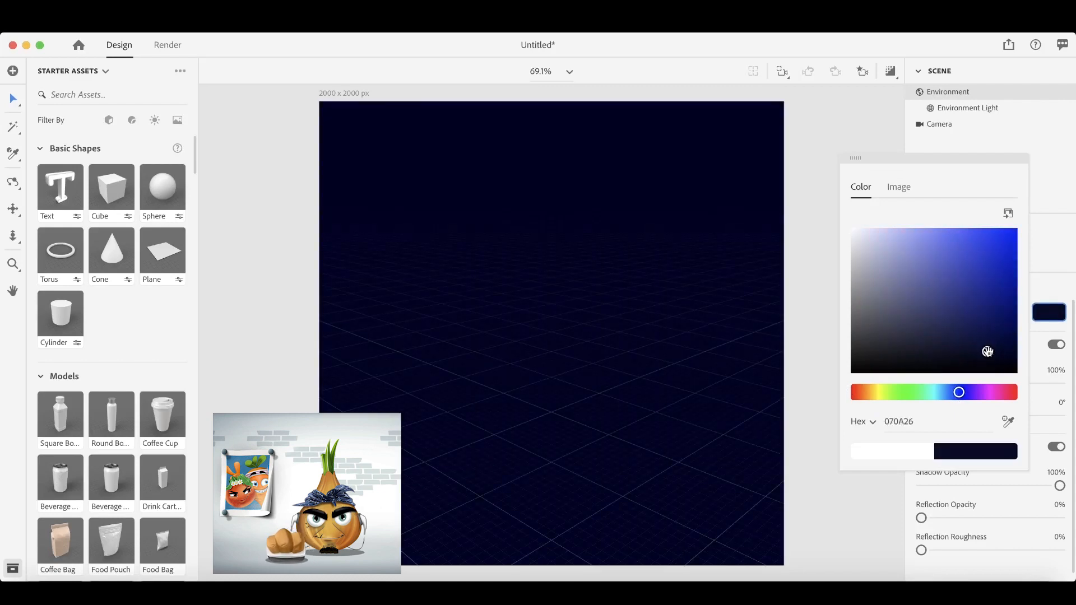
- Add a Plane basic shape to the scene
click(163, 256)
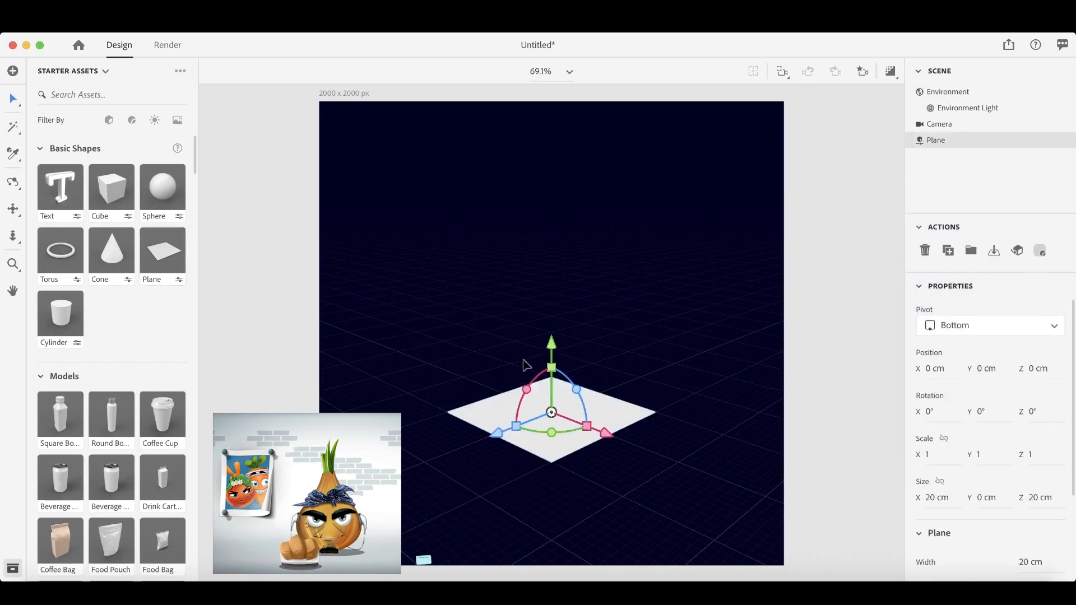
key(s)
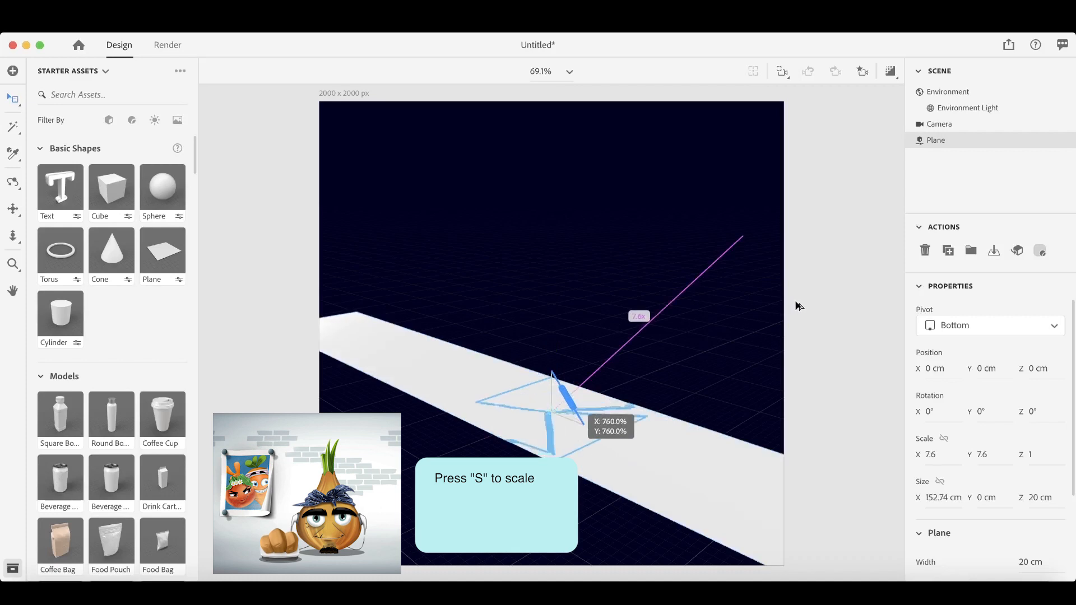
drag(795, 302, 796, 302)
key(super+z)
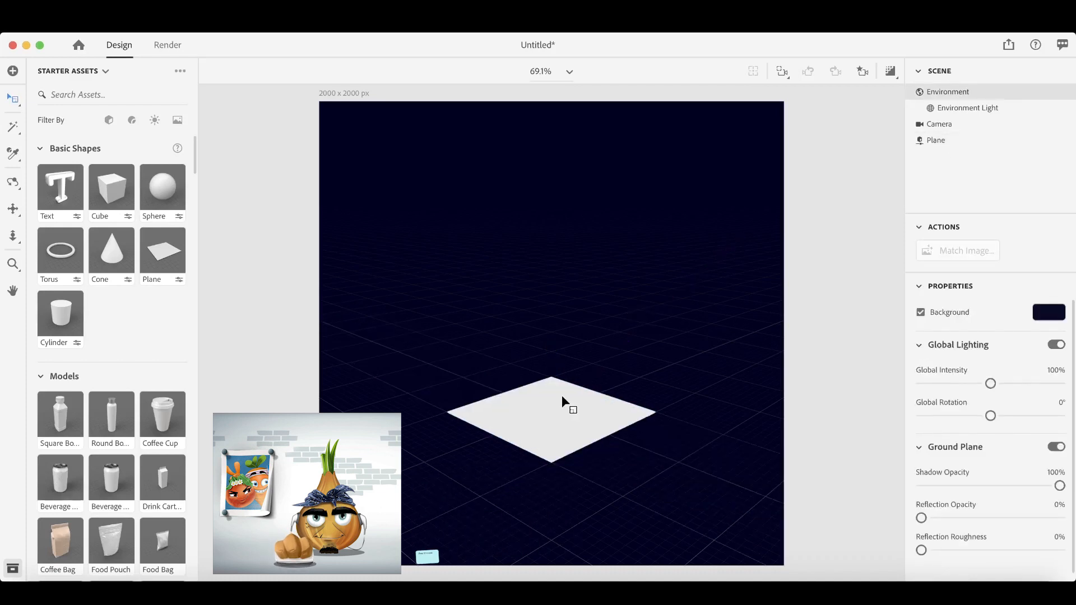
- Scale the plane uniformly to about 10.5 times its size on all three axes
click(548, 405)
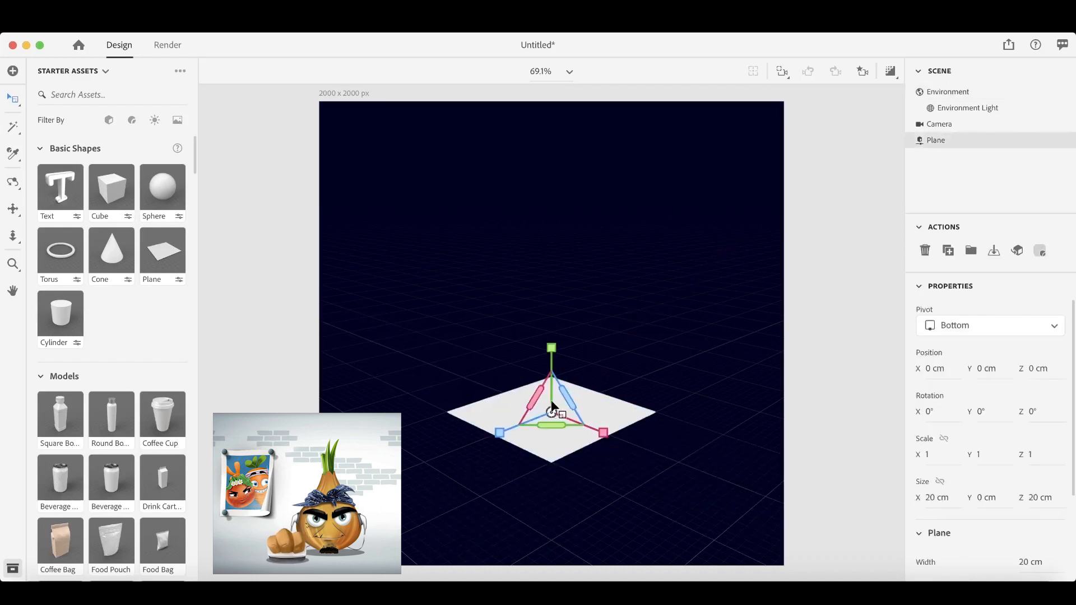
key(s)
click(864, 244)
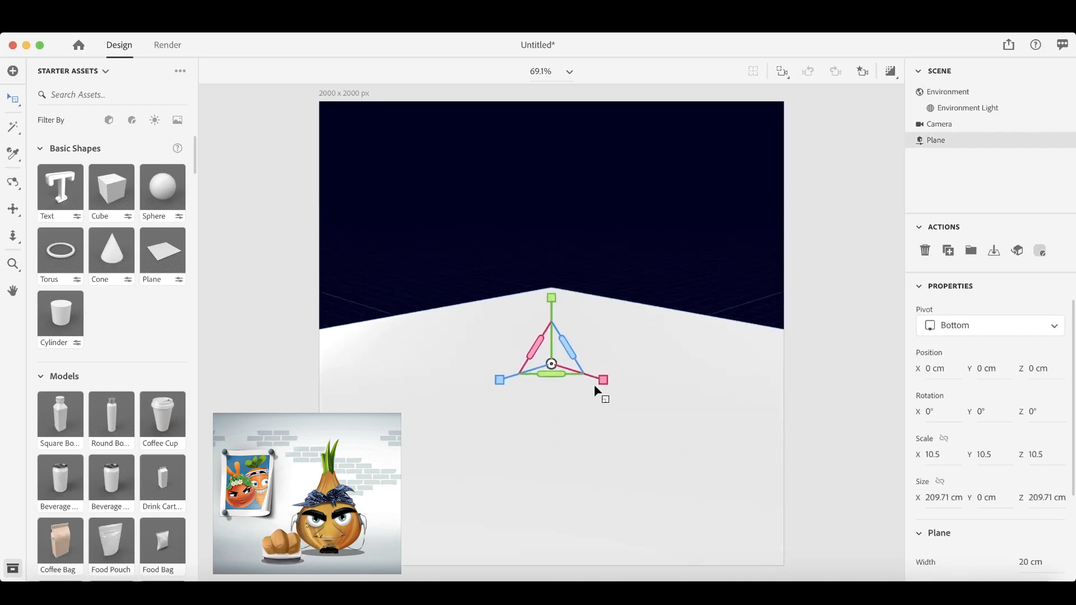
- Scale the plane uniformly to about 121.9 times its size on all three axes
key(s)
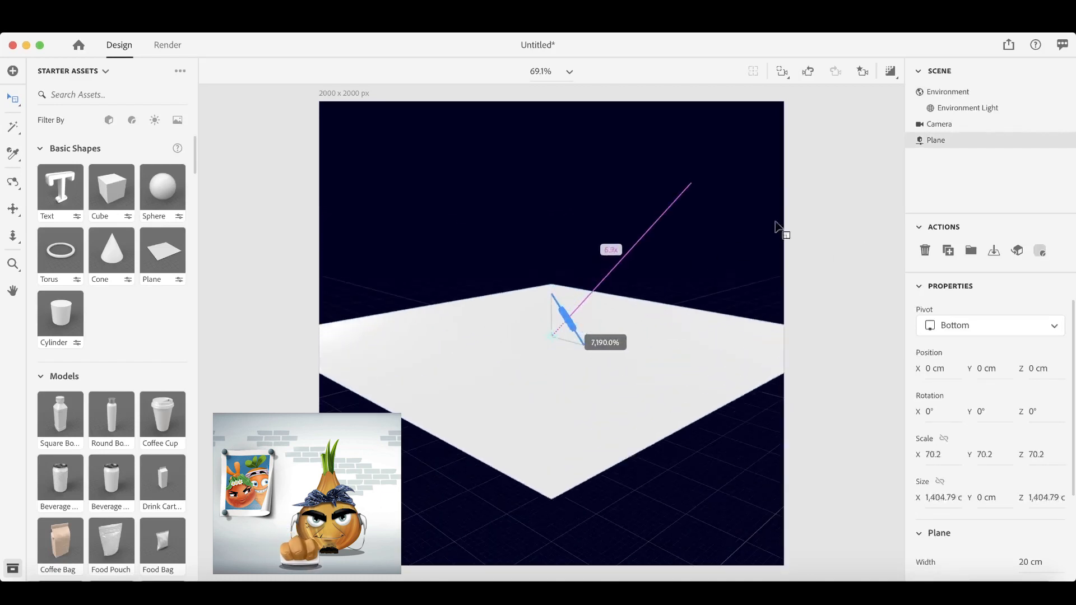
click(959, 132)
scroll(566, 317, up, 2)
scroll(564, 324, down, 10)
drag(598, 229, 596, 387)
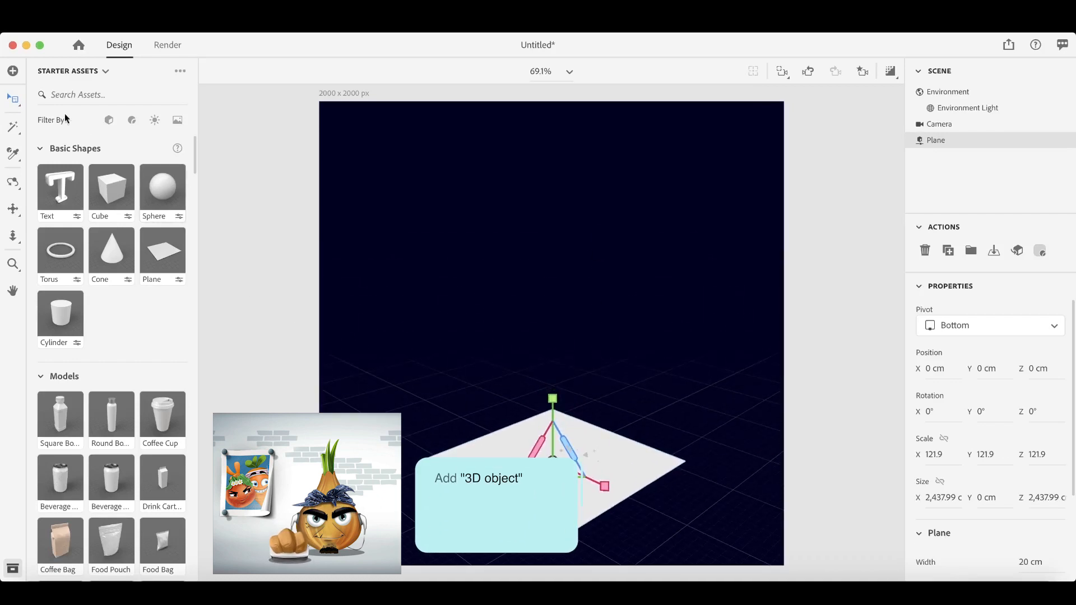
- Import the 3D model apex_Coin.obj from the 3D_object folder into the scene
click(19, 71)
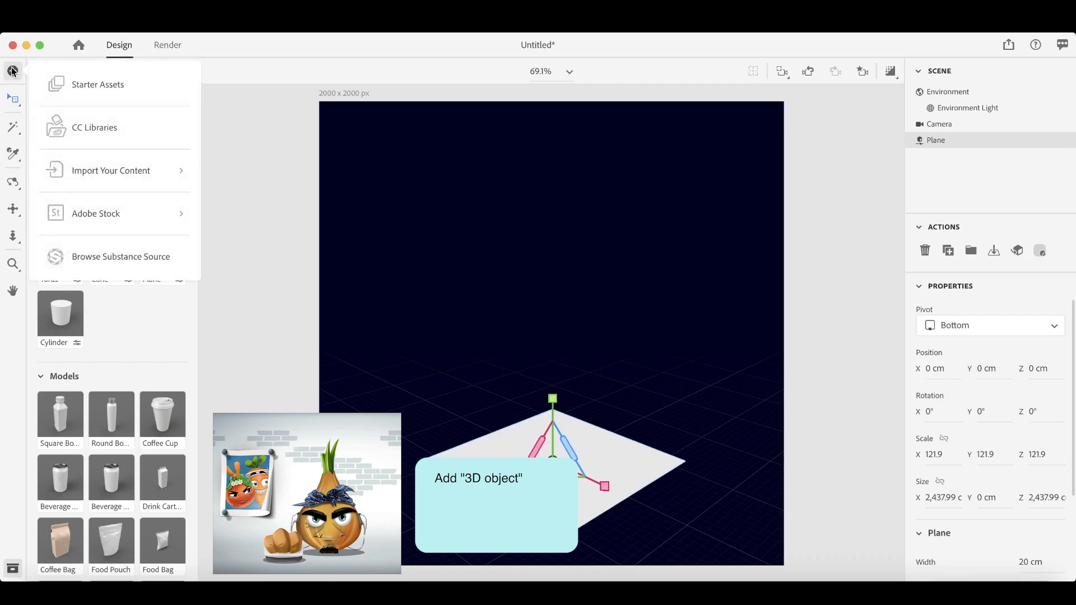
click(124, 171)
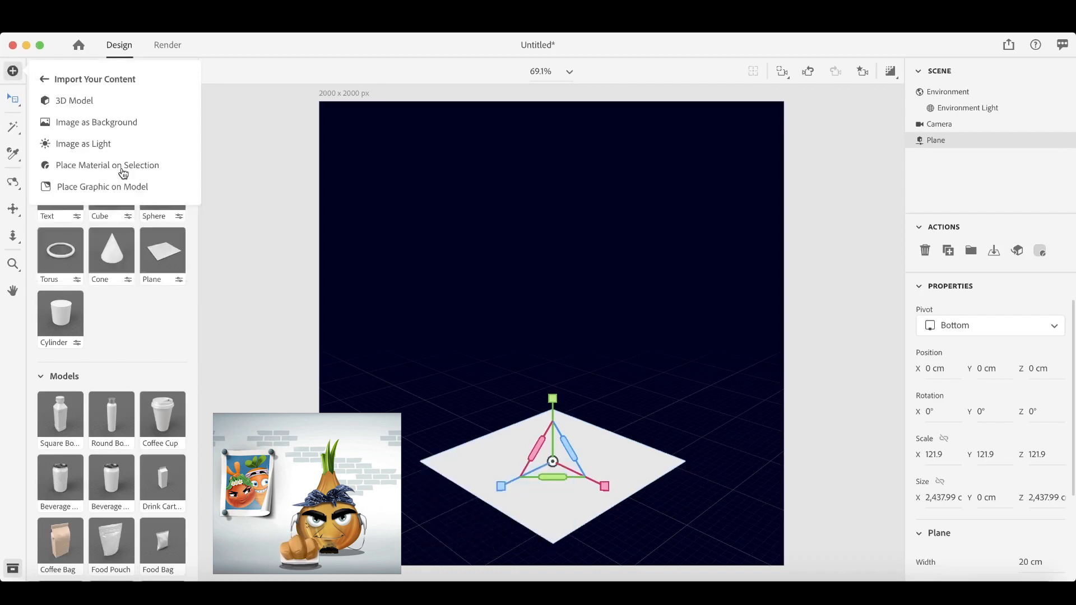
click(78, 105)
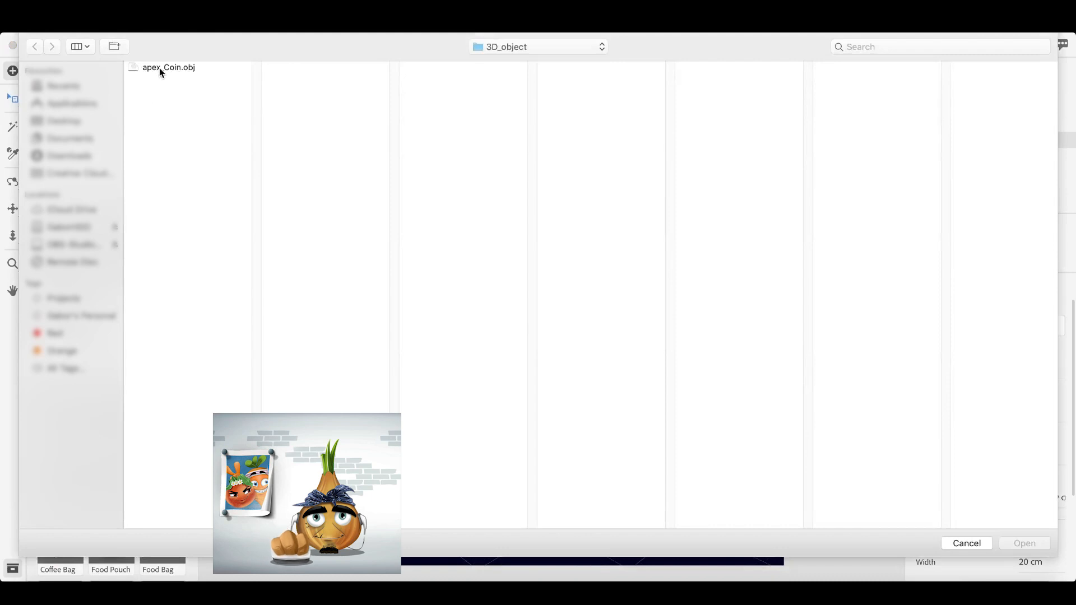
click(160, 70)
click(1026, 544)
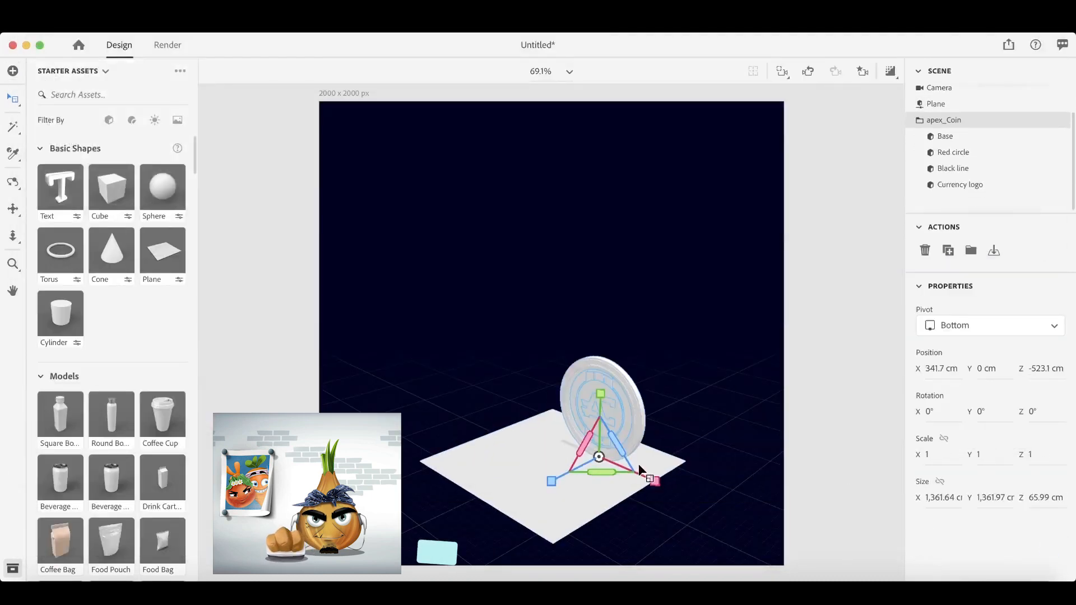
- Move the coin above the plane's middle, to about X -148.2, Y 1,292.3, Z 92.5 cm
mouse_move(640, 470)
mouse_down()
mouse_move(651, 481)
mouse_move(622, 474)
mouse_up()
drag(516, 471, 484, 486)
drag(538, 397, 572, 293)
- Enlarge the plane further and set its material's base colour to pale yellow, hex F4F5AB
click(598, 461)
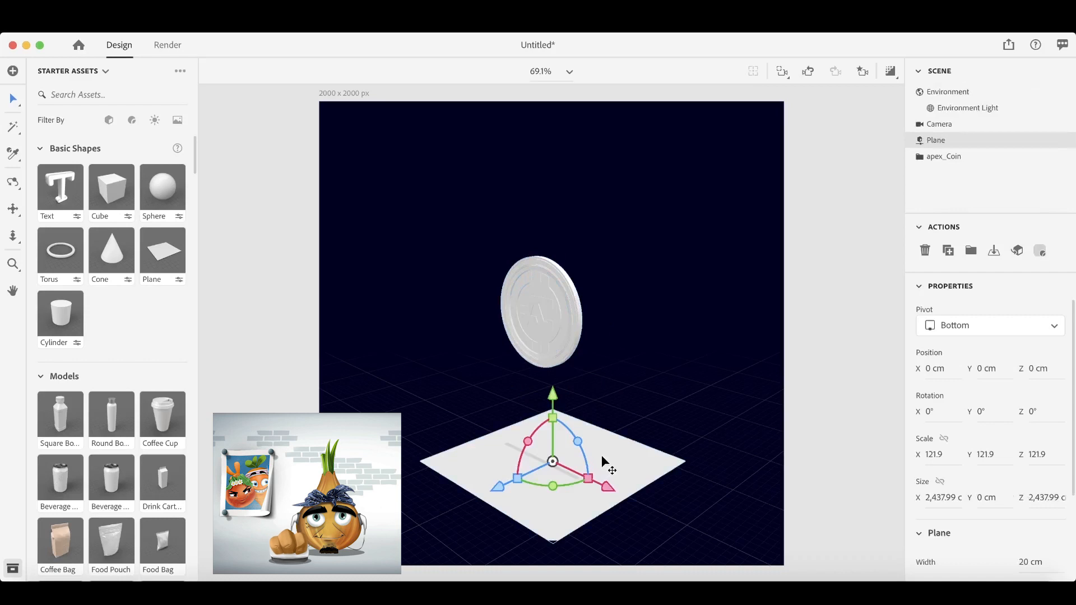
drag(584, 457, 629, 424)
click(1038, 252)
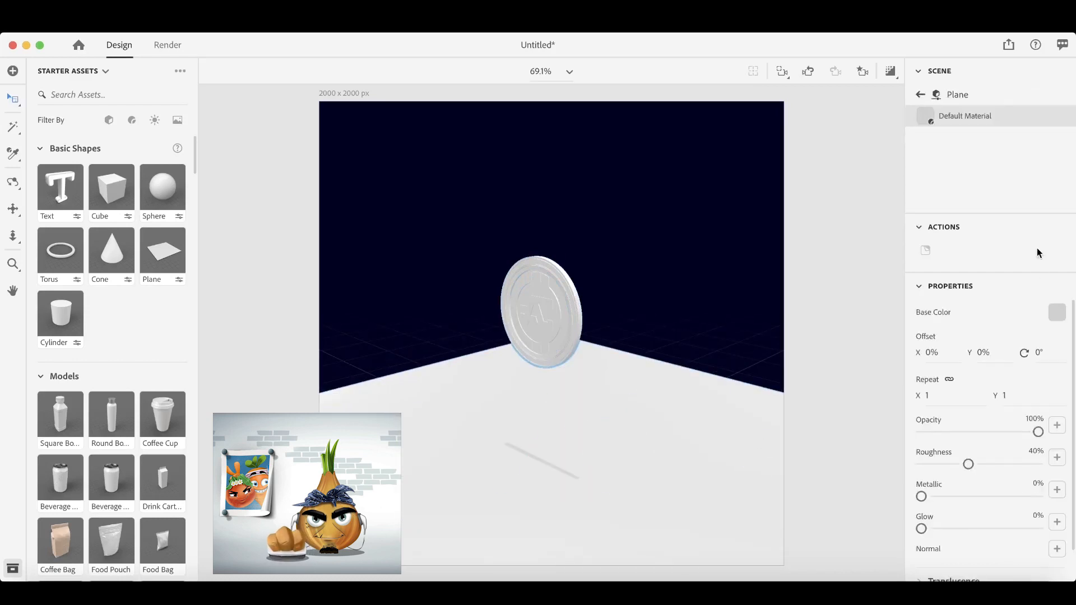
click(1057, 314)
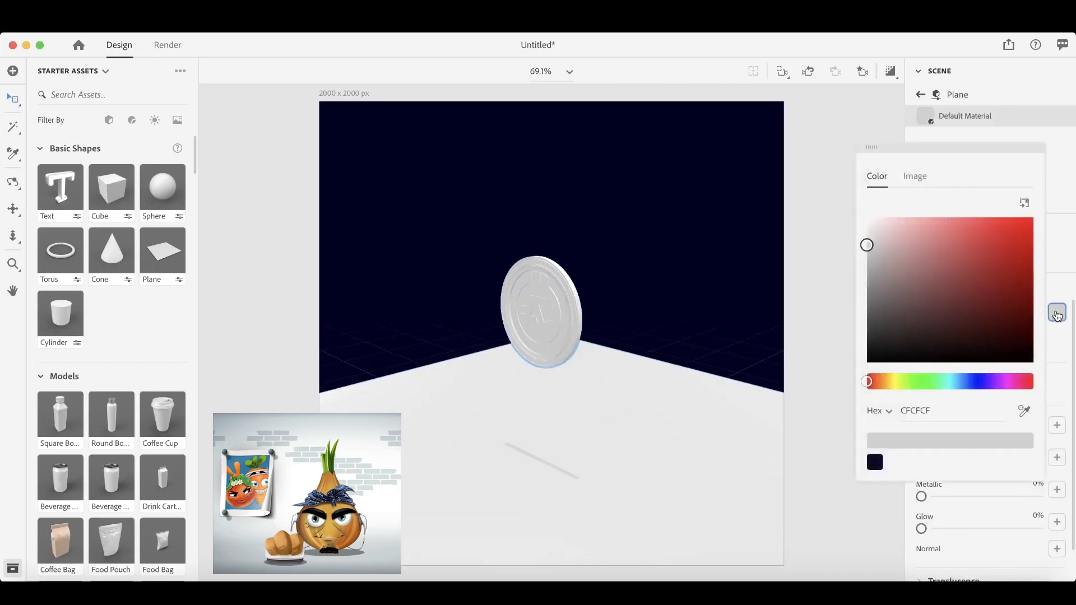
click(897, 382)
drag(911, 238, 917, 224)
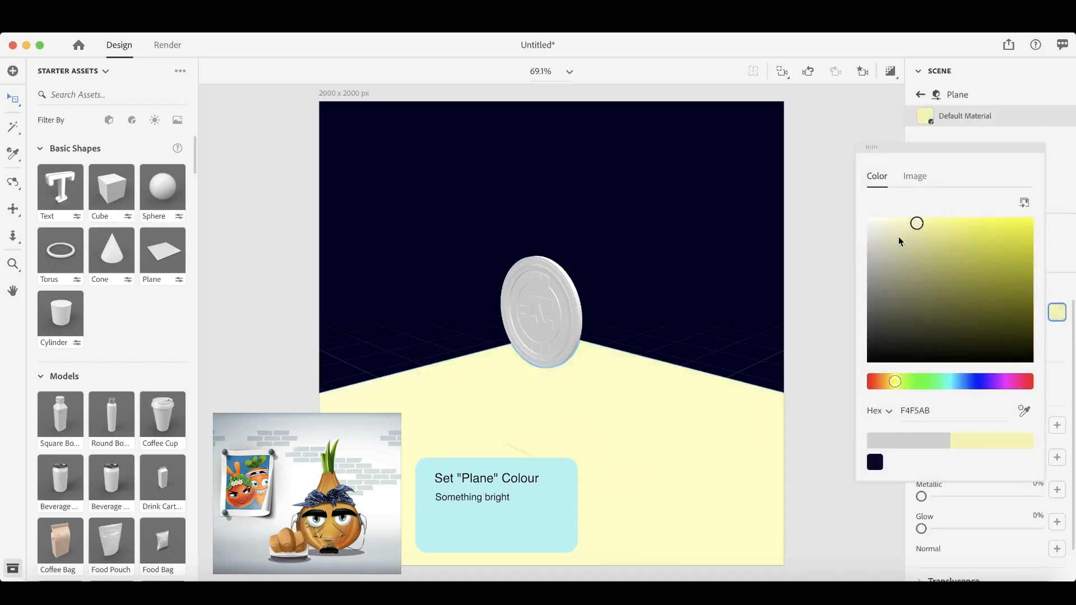
- Raise the whole coin to a height of about 2,711.7 cm on Y and frame it in the camera view
click(558, 300)
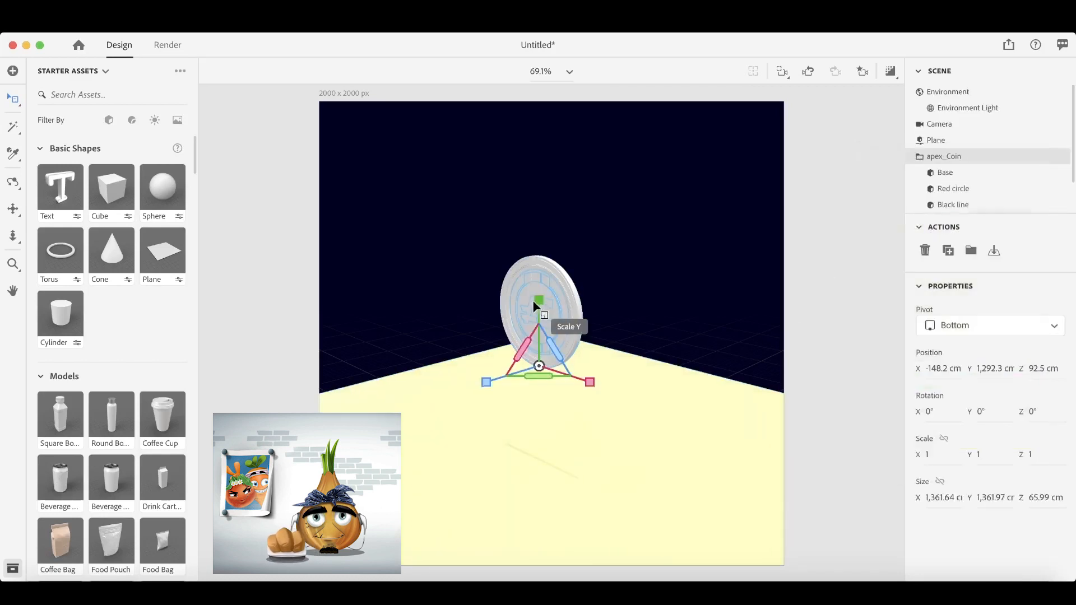
drag(533, 297, 554, 176)
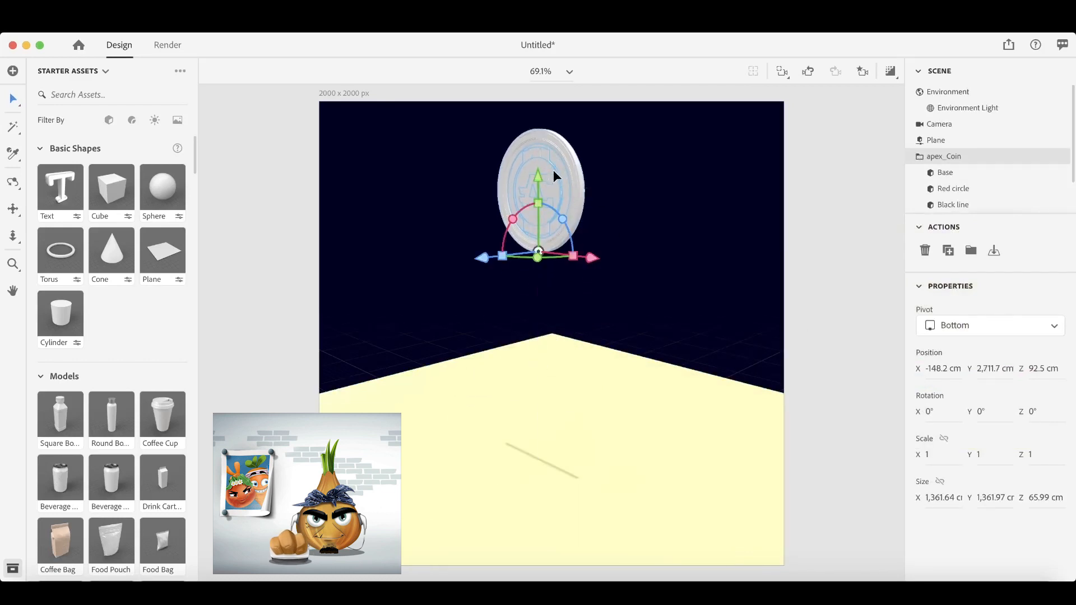
key(f)
drag(604, 278, 627, 251)
scroll(626, 251, down, 4)
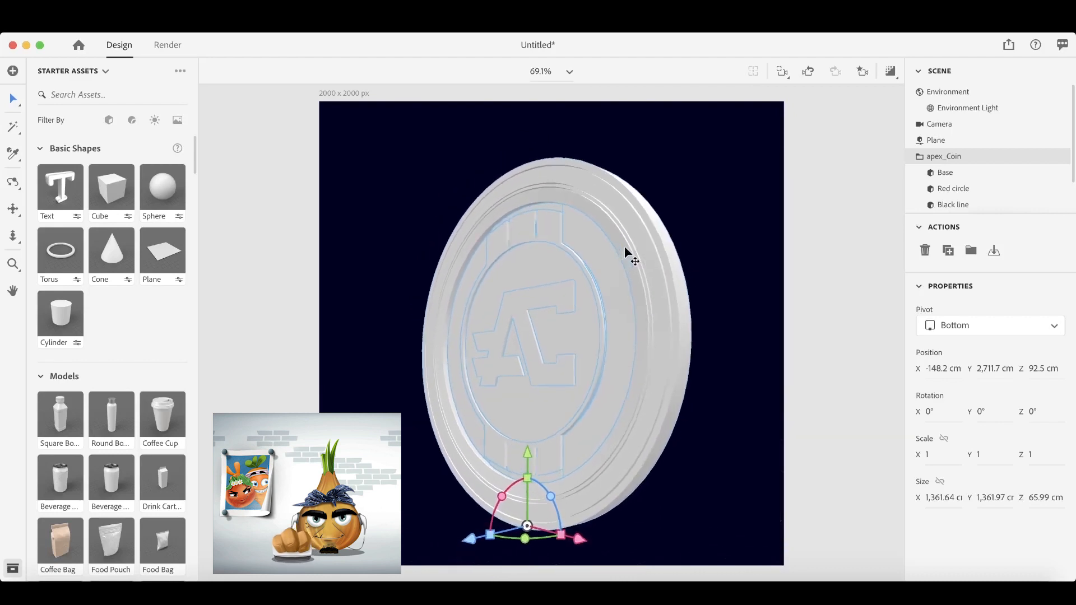
- Rotate the coin to about X 174°, Y 166°, Z -180° and raise it to about 2,763.2 cm on Y
drag(529, 529, 555, 524)
drag(504, 484, 506, 476)
drag(529, 529, 527, 527)
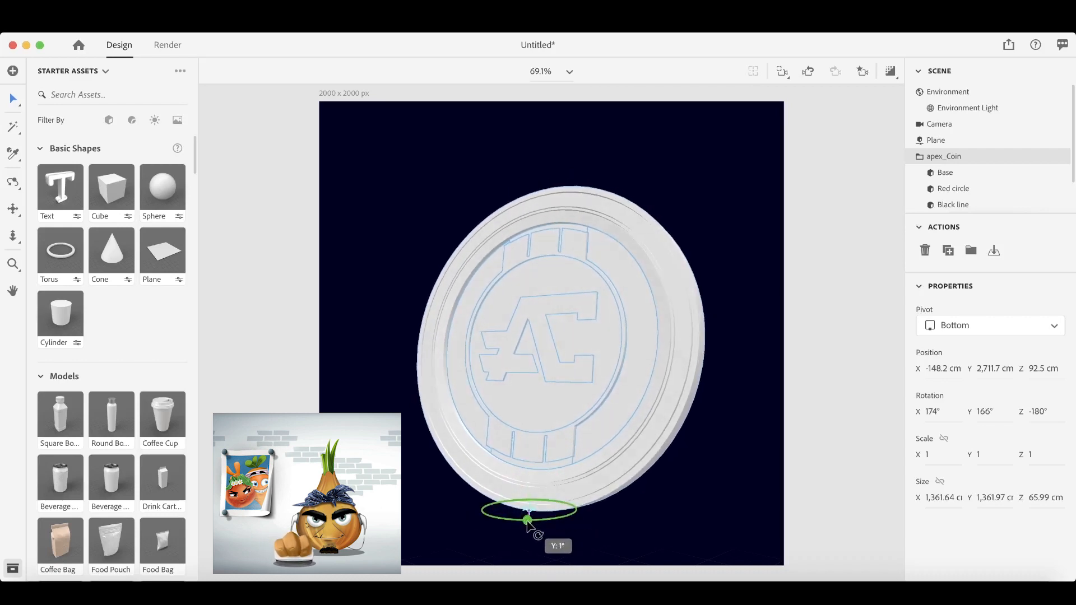
drag(532, 437, 532, 424)
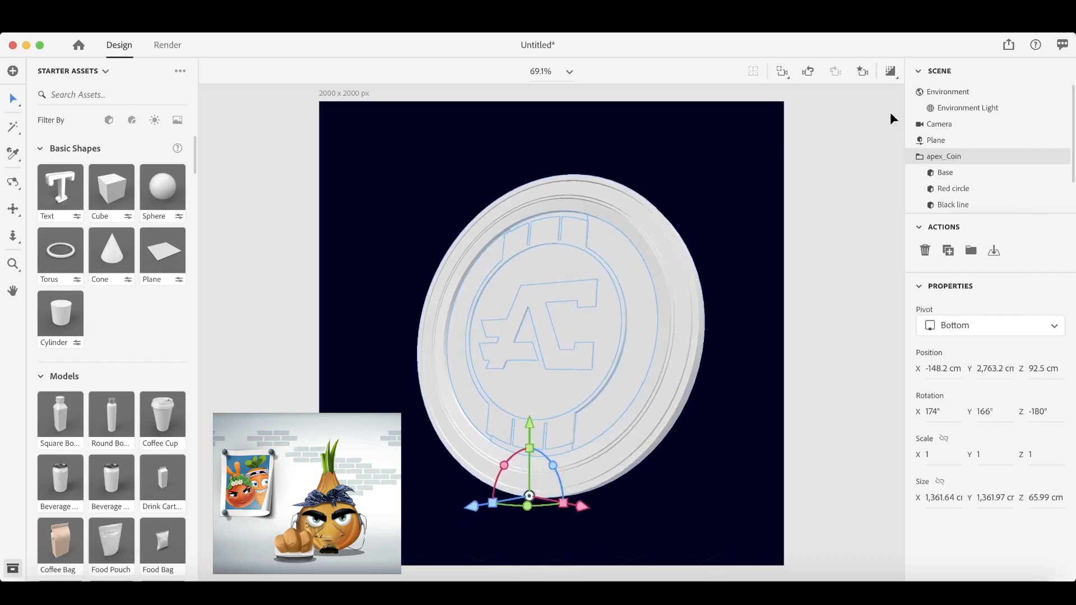
- Save the current camera view as a camera bookmark
click(864, 73)
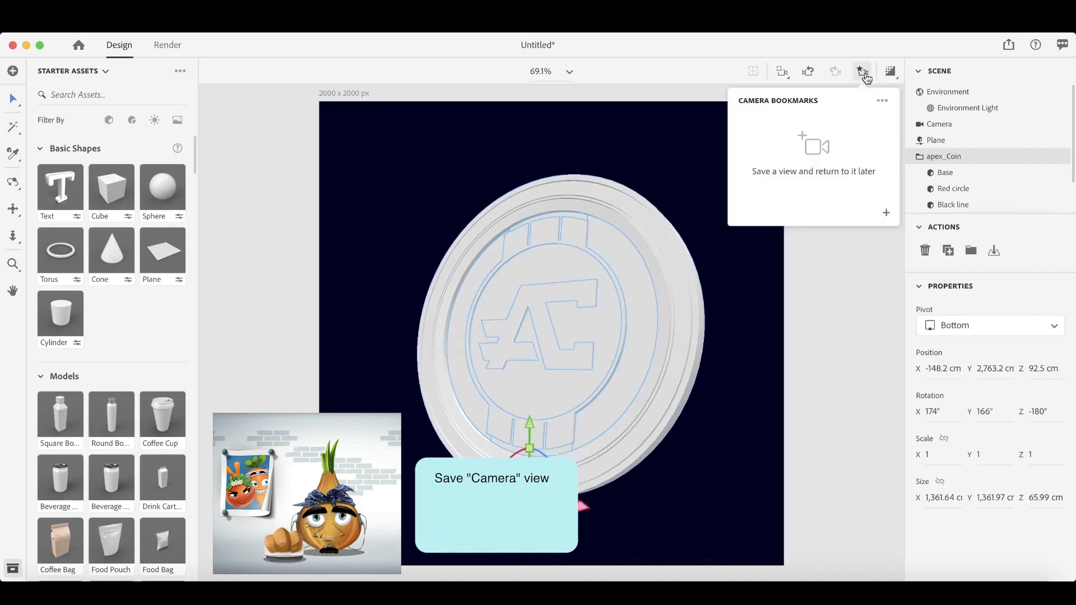
click(887, 209)
click(867, 281)
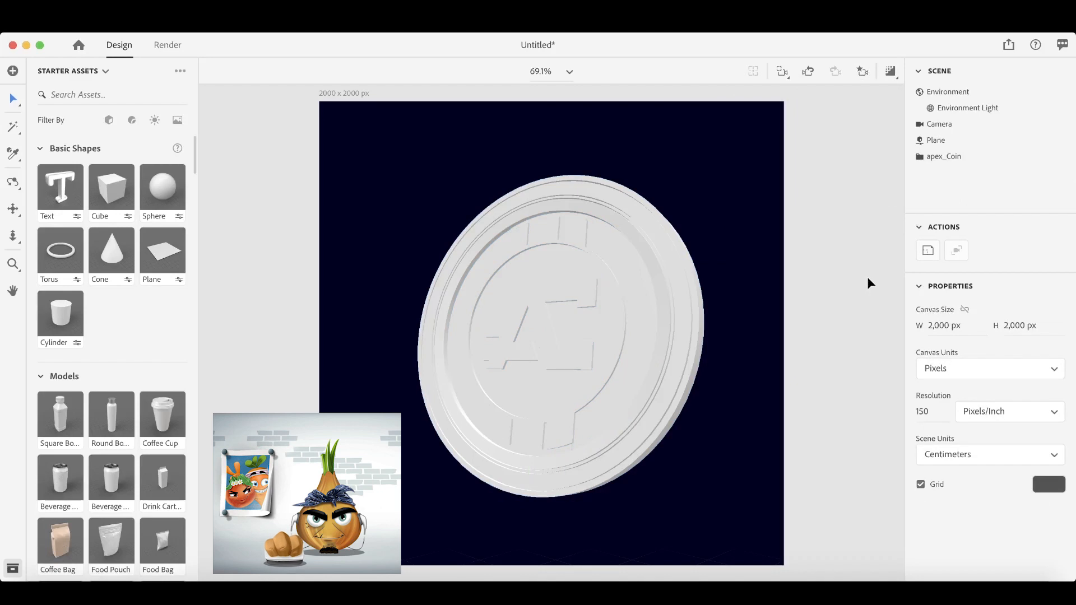
- Apply the Clean Gold material to the Base part of the apex_Coin group
click(921, 158)
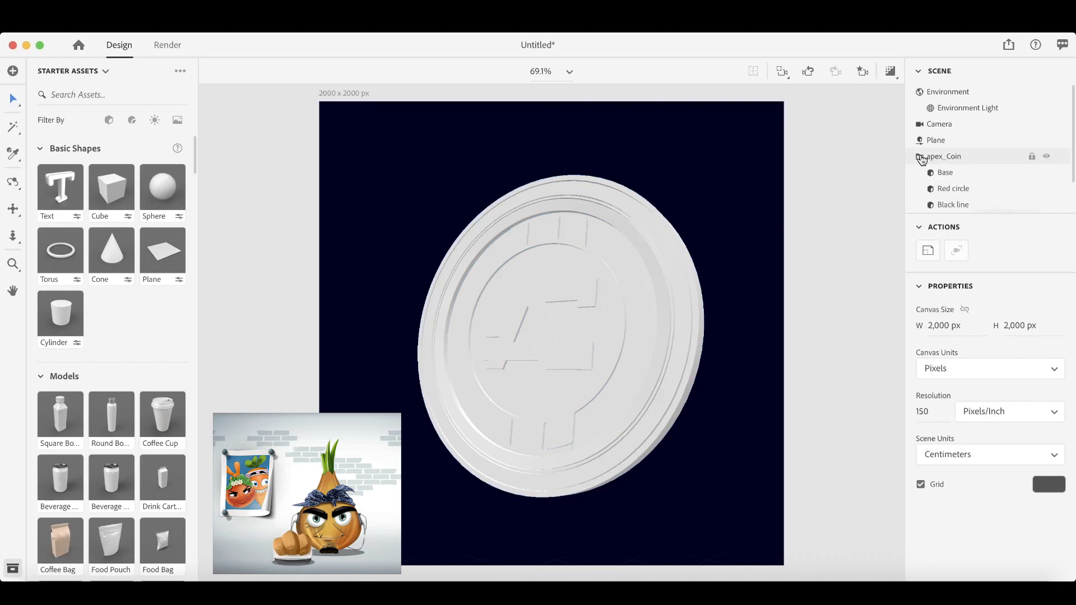
click(131, 120)
scroll(126, 248, down, 15)
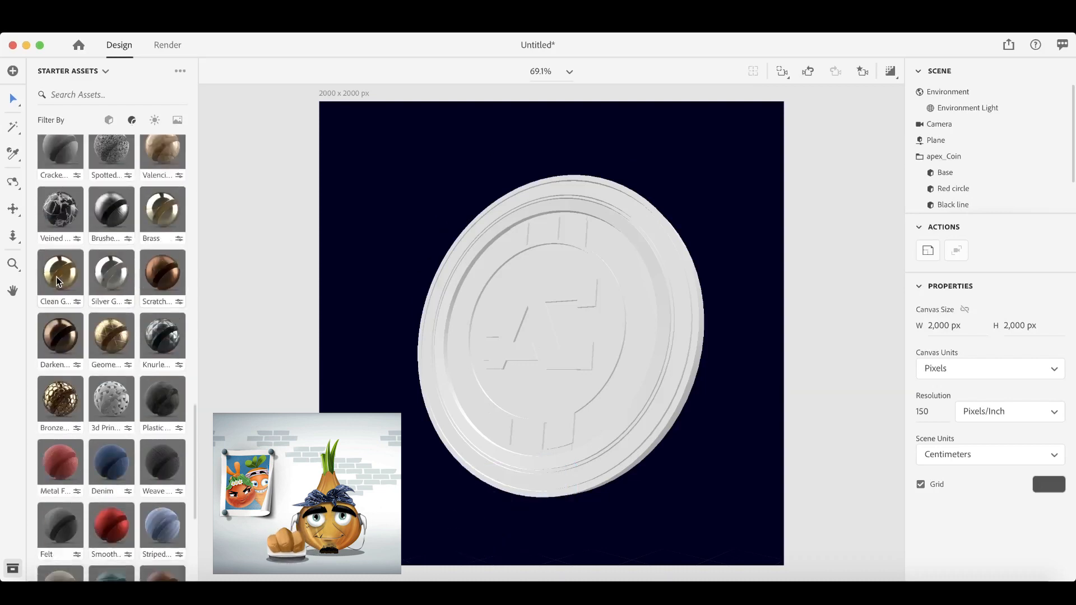
drag(59, 280, 957, 172)
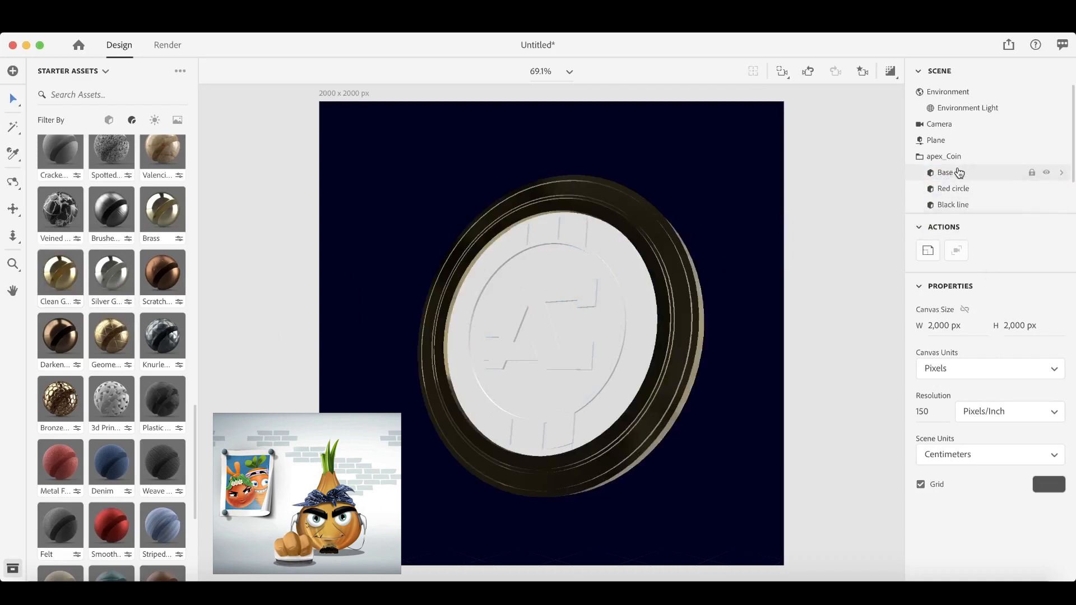
- Set the Base's Clean Gold material to roughness 0.3, scratches 0.03 and scratch intensity 0.3
click(1061, 174)
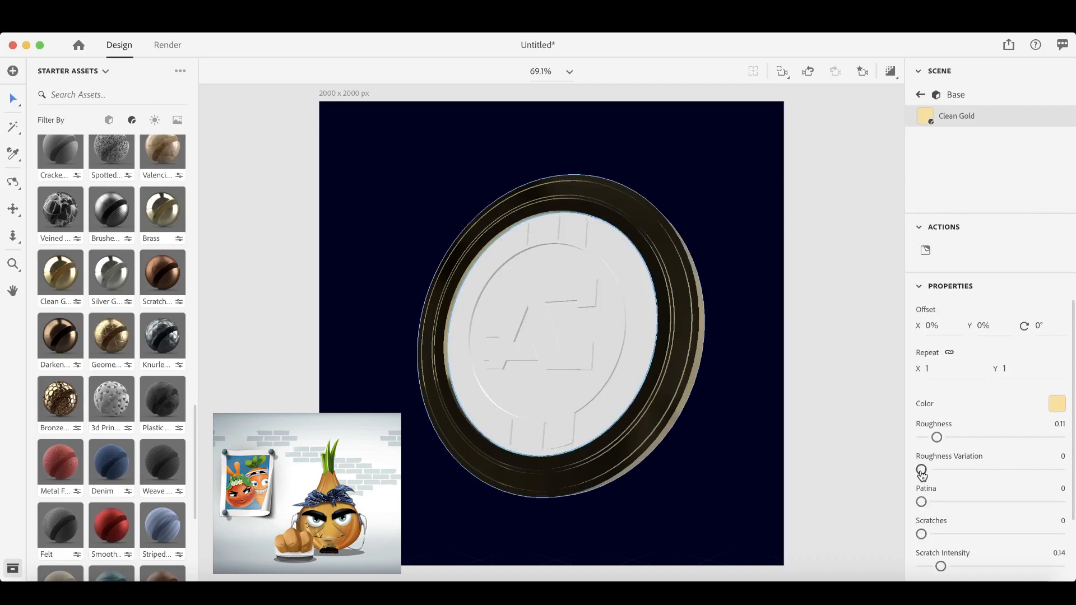
drag(940, 441, 955, 440)
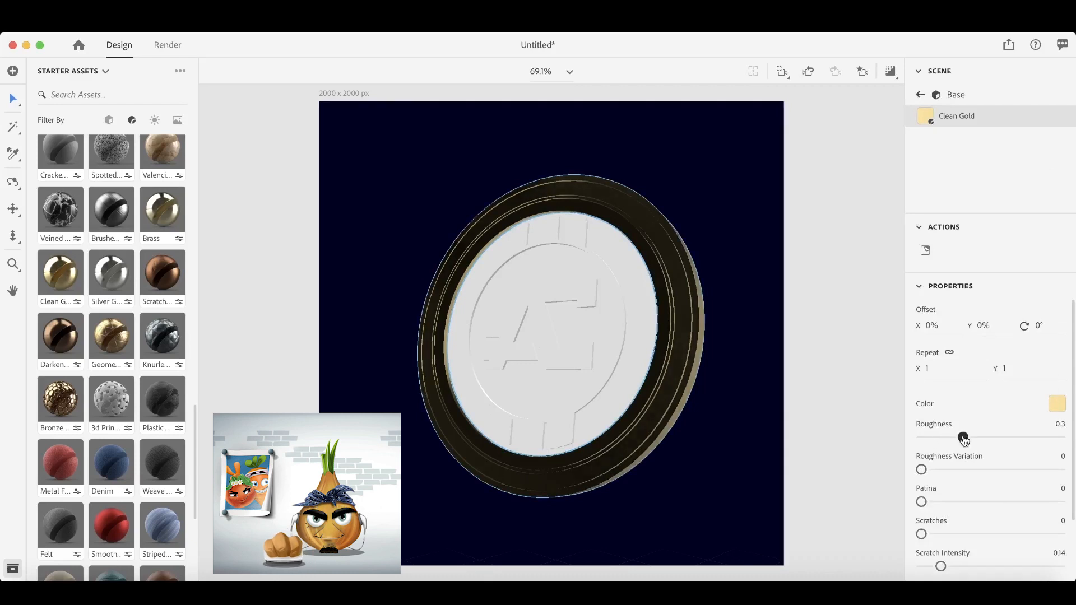
drag(925, 535, 928, 537)
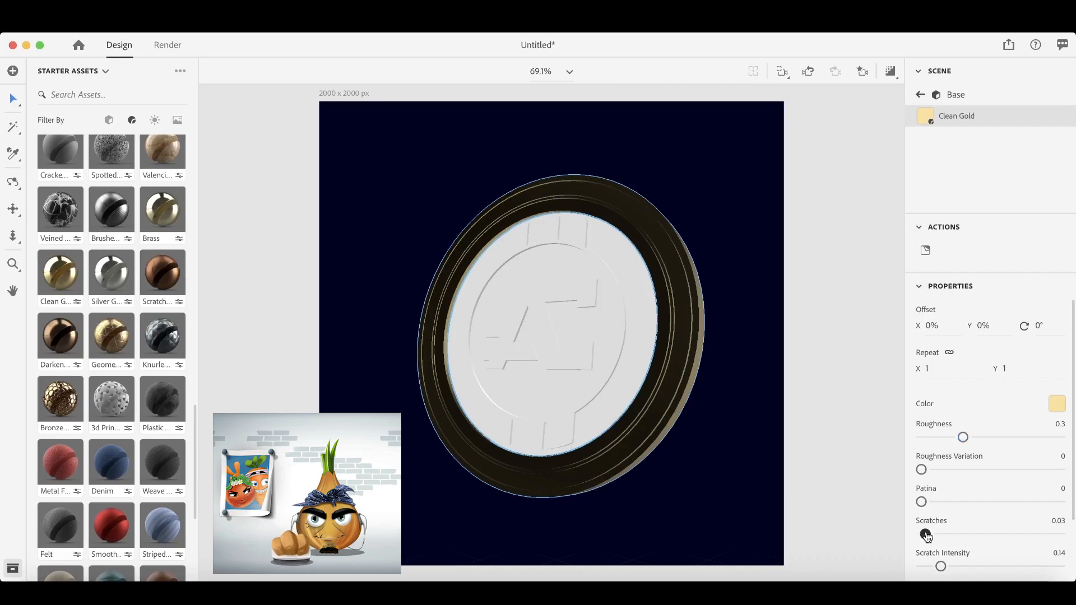
drag(941, 567, 962, 569)
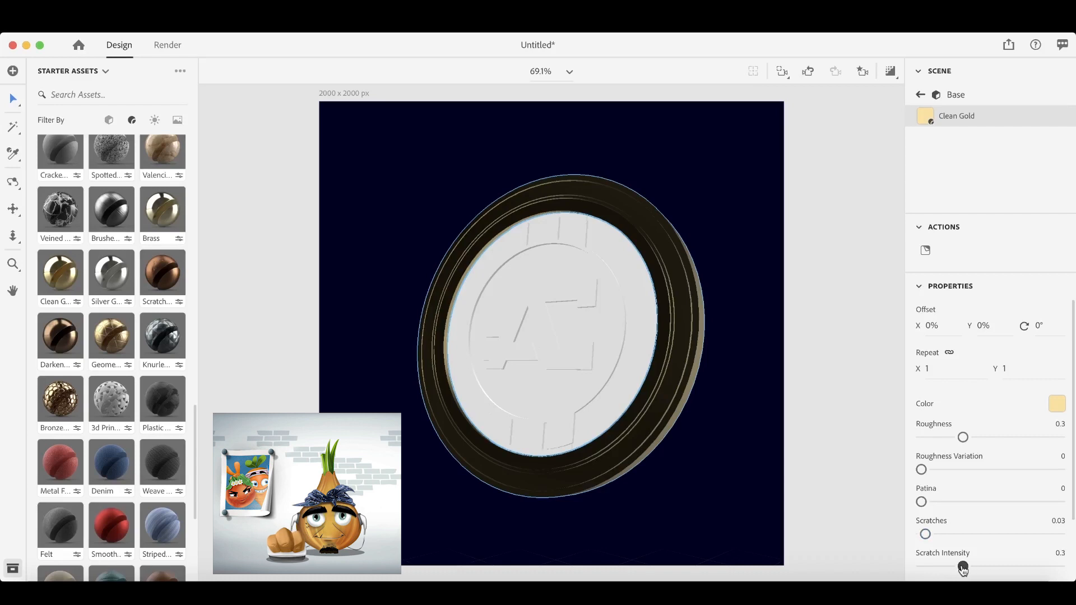
click(923, 96)
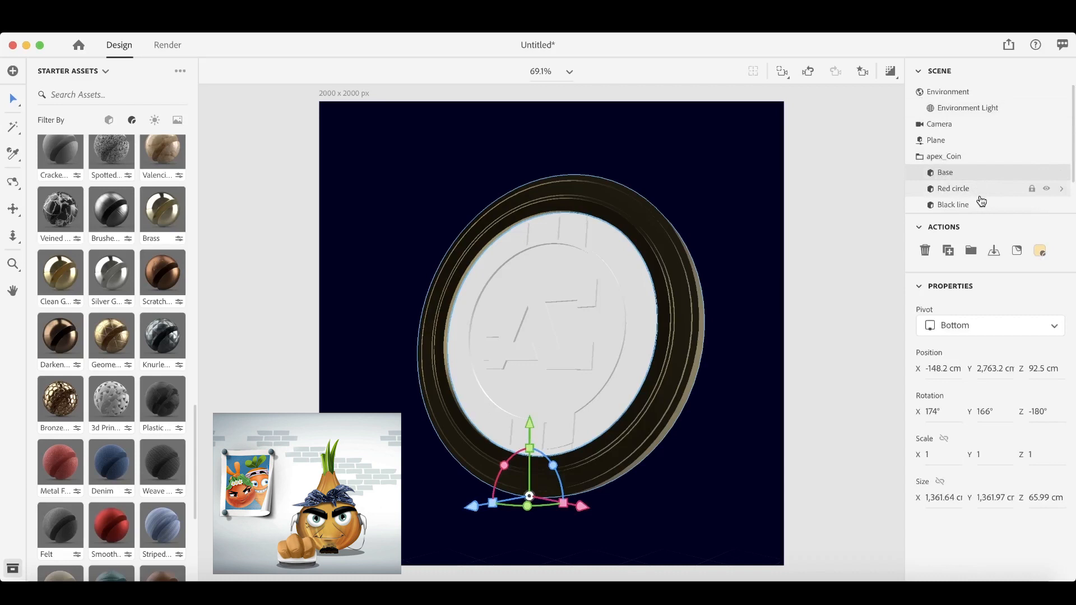
- Sample the gold material from the coin's base and apply it to the Currency logo part
scroll(980, 191, down, 2)
click(992, 196)
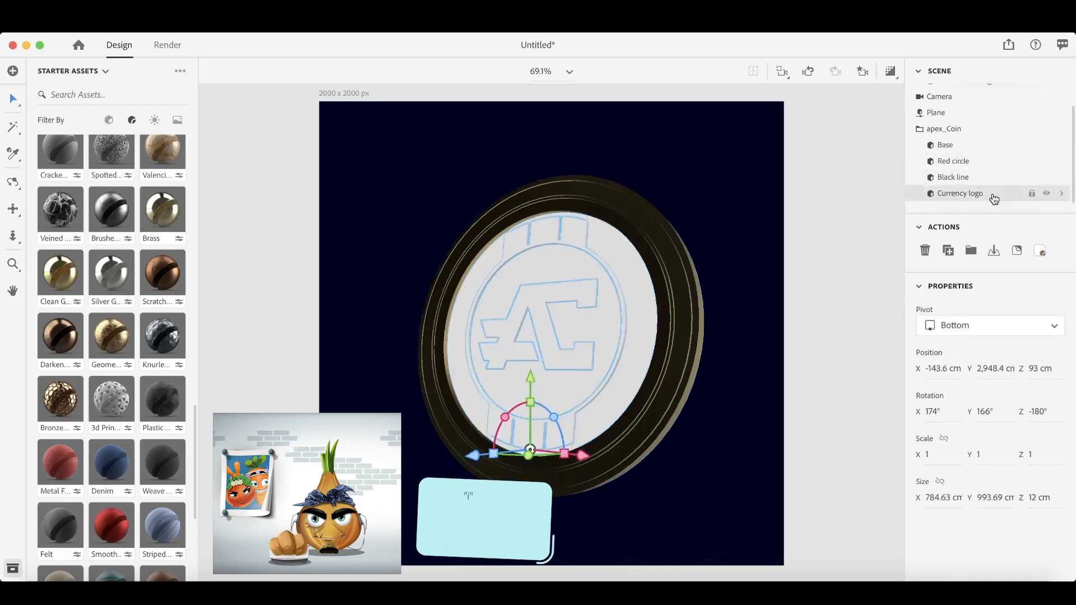
key(i)
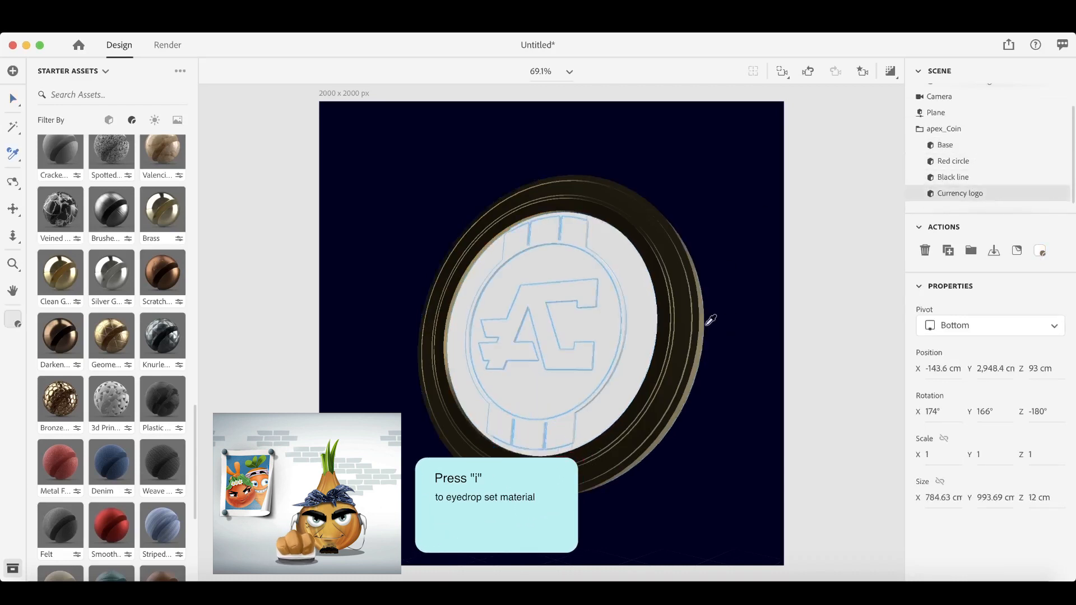
click(688, 312)
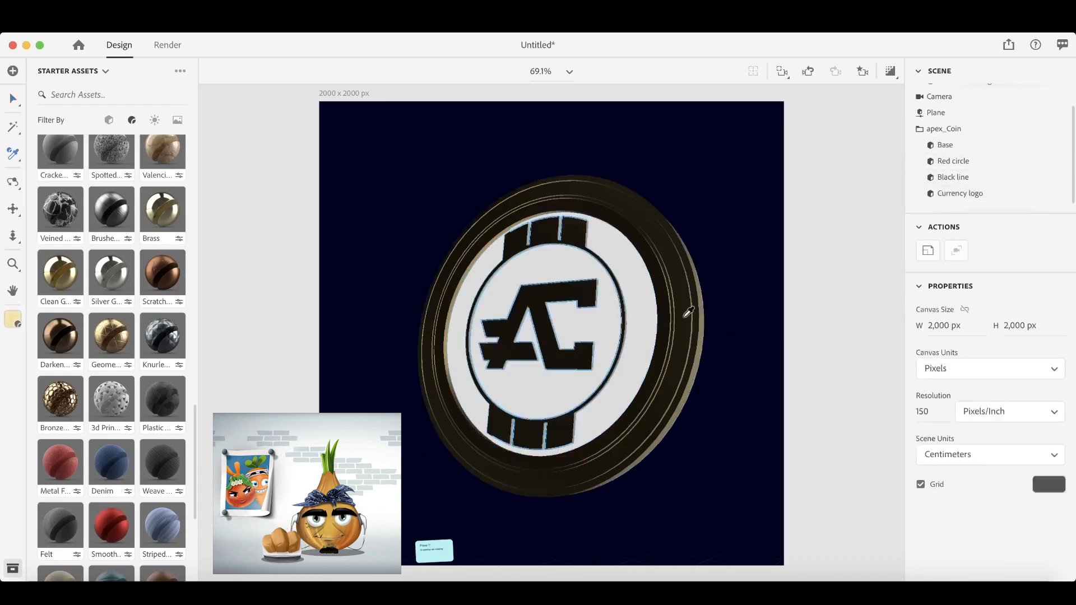
- Apply the Matte material to the Black line part and set its base colour to near-black, hex 262222
click(958, 180)
scroll(134, 238, up, 10)
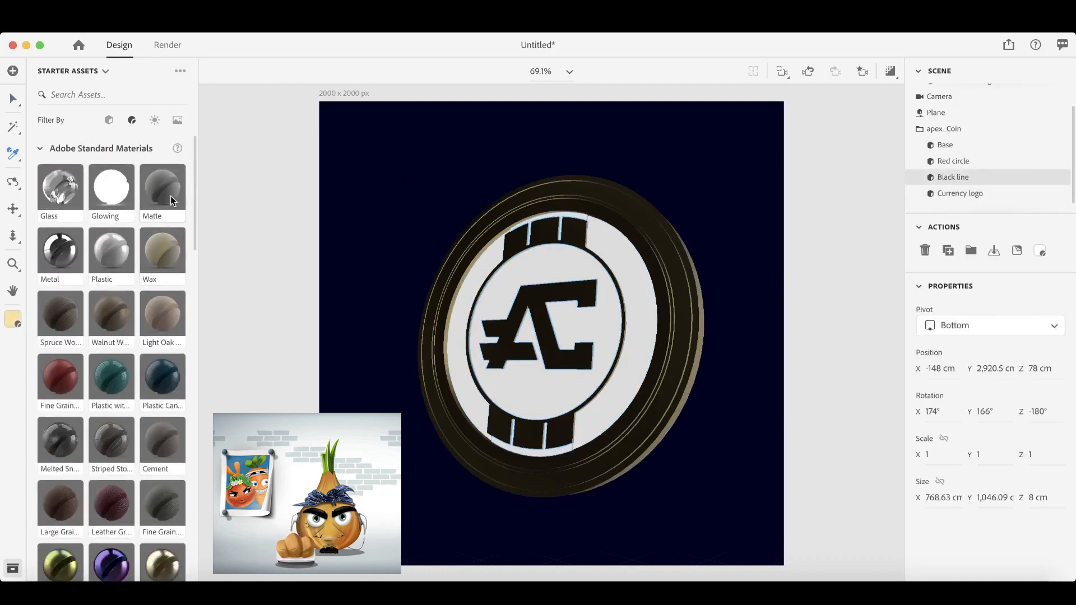
click(167, 192)
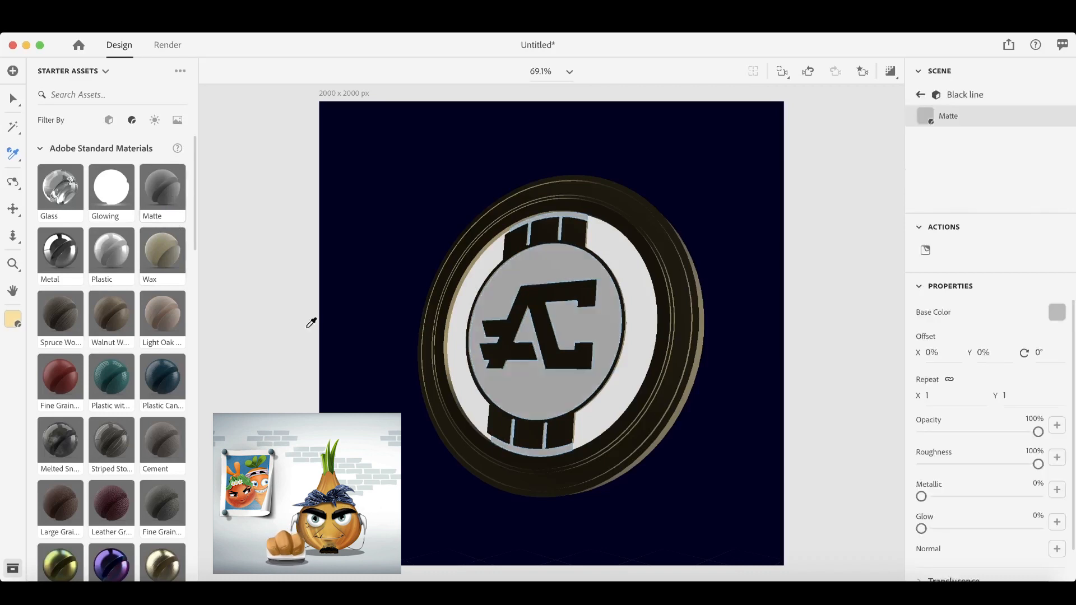
click(1057, 312)
drag(878, 355, 883, 340)
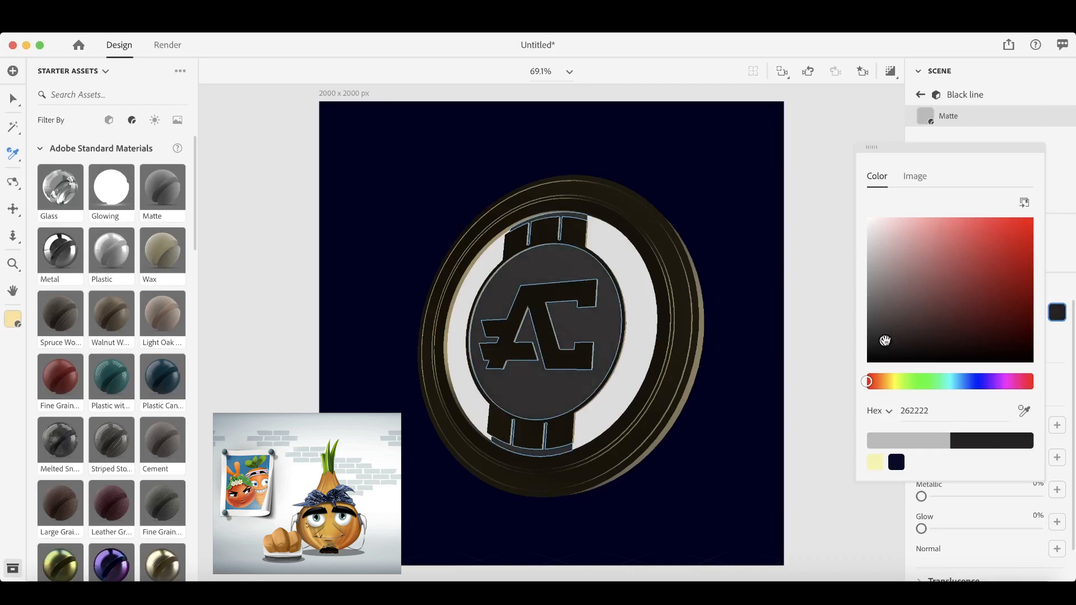
click(922, 97)
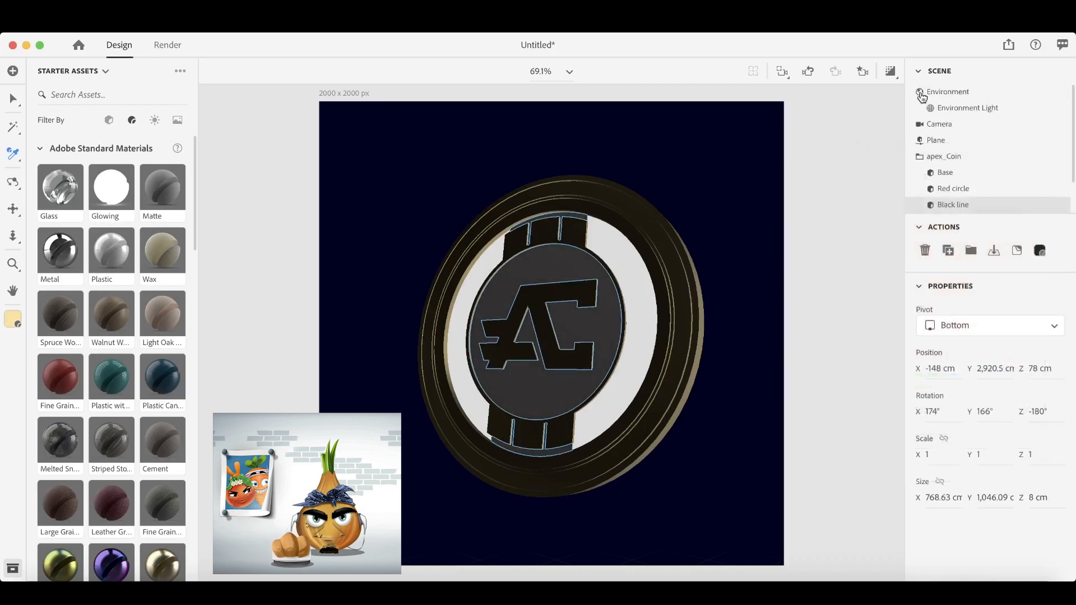
- Apply the Matte material to the Red circle part and set its base colour to red, hex E63E3E
click(985, 194)
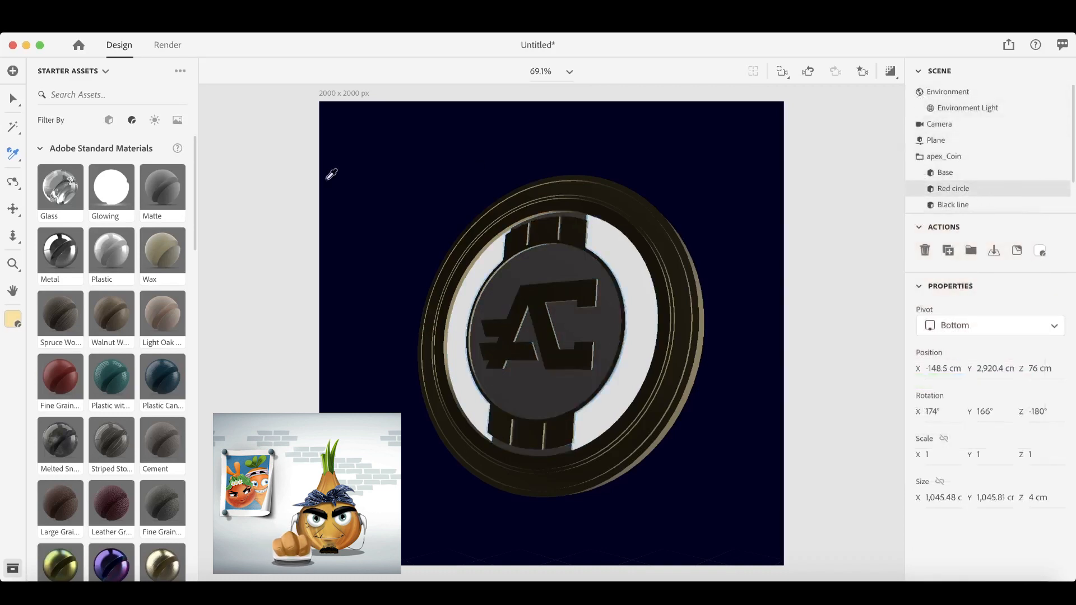
click(163, 189)
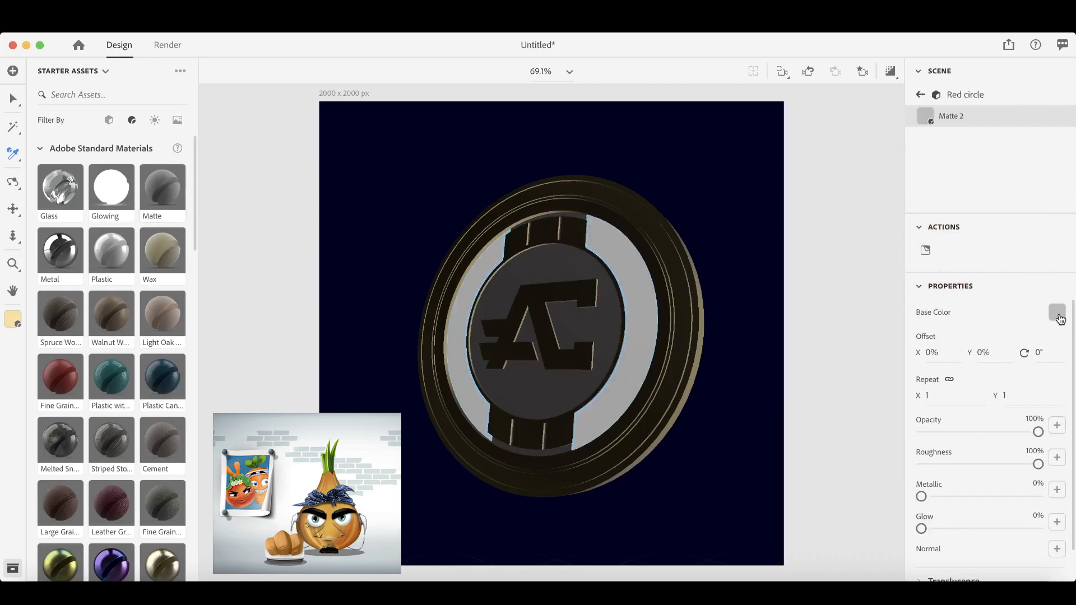
click(1058, 313)
mouse_move(991, 242)
mouse_down()
mouse_move(1003, 230)
mouse_move(989, 232)
mouse_up()
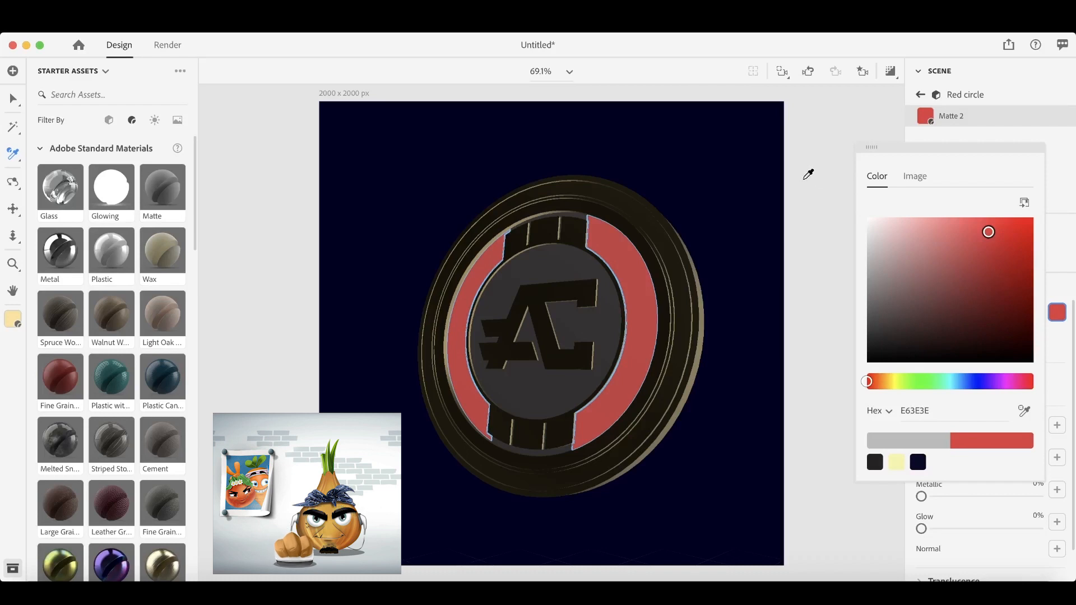
- Deselect the Red circle's material and replace the scene's environment light with the Studio Light Pillars light
key(v)
click(823, 125)
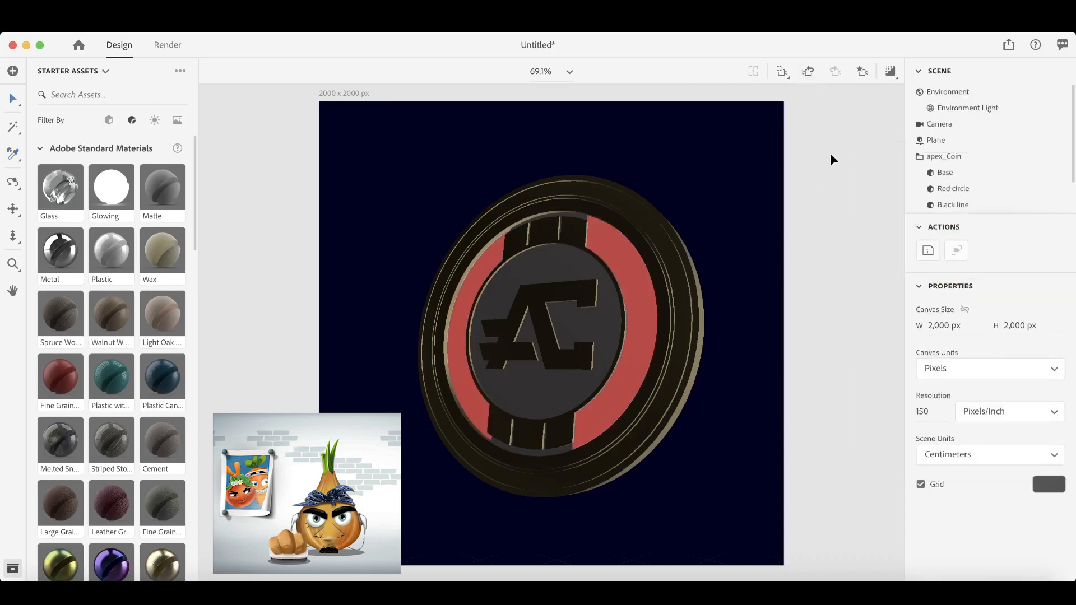
click(977, 111)
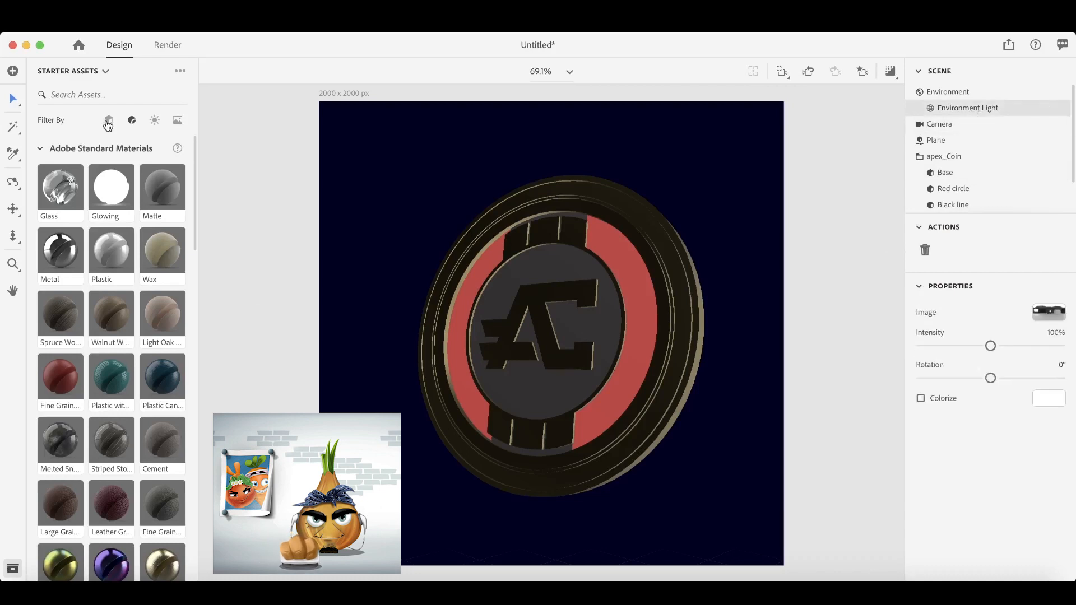
click(155, 124)
scroll(129, 449, down, 5)
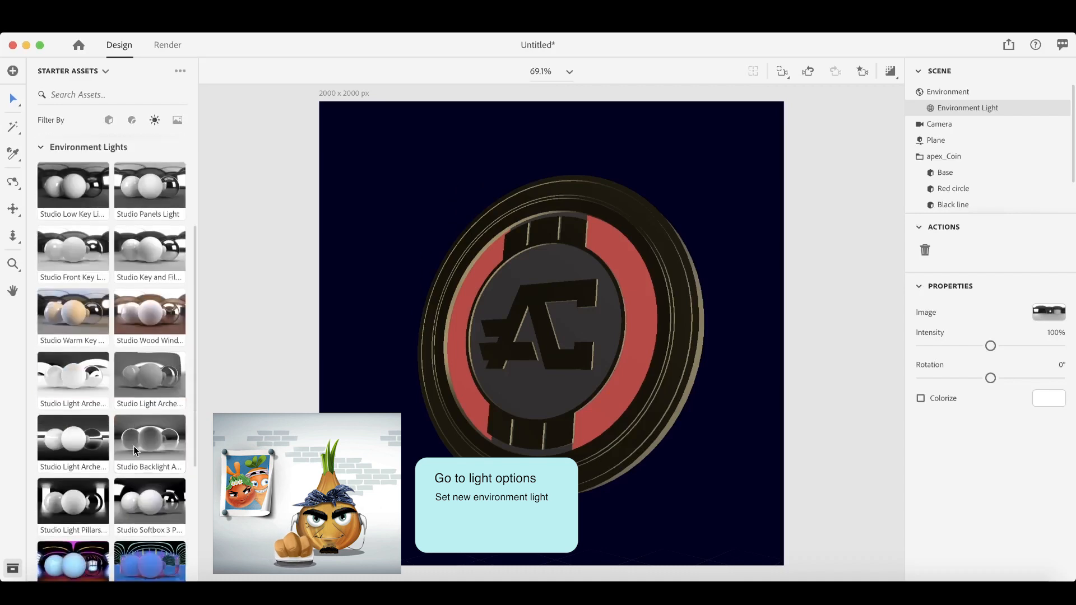
click(68, 508)
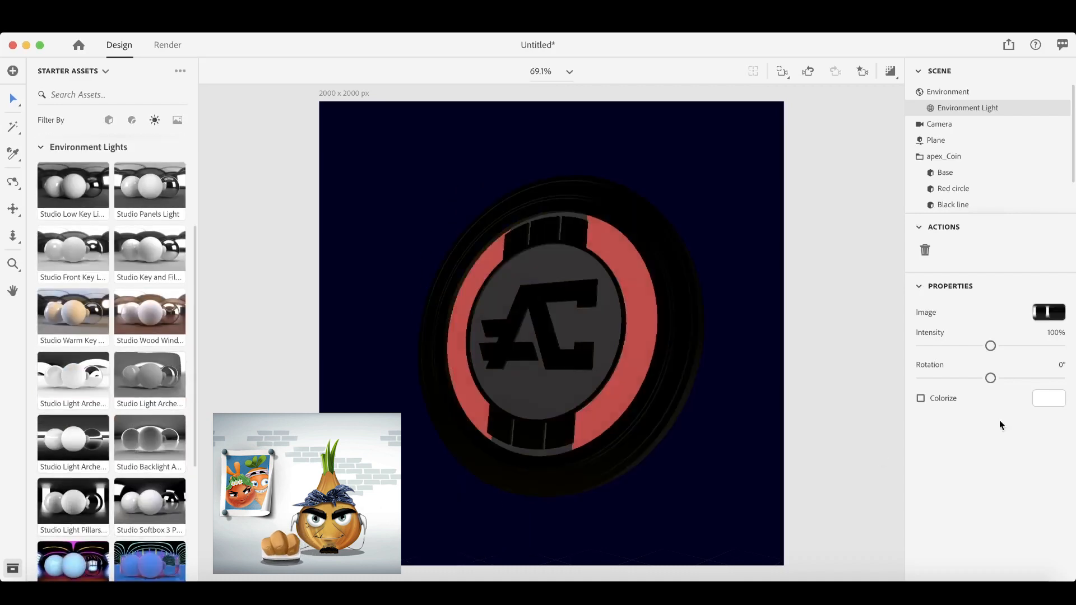
- Rotate the environment light to -112° and set its intensity to 70%, checking the coin in the render preview
drag(988, 381, 948, 377)
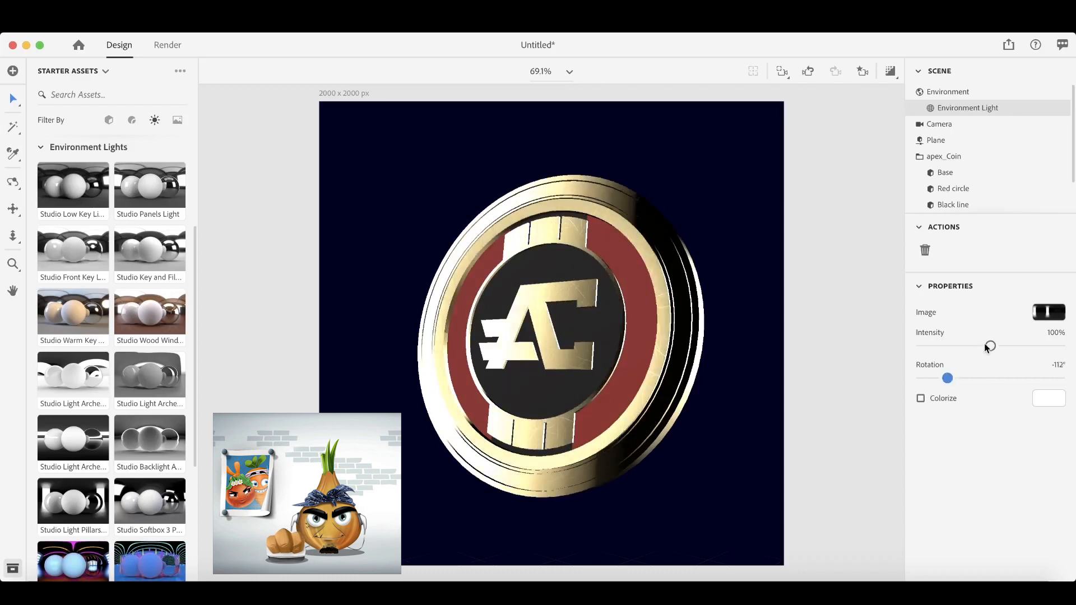
drag(987, 346, 969, 346)
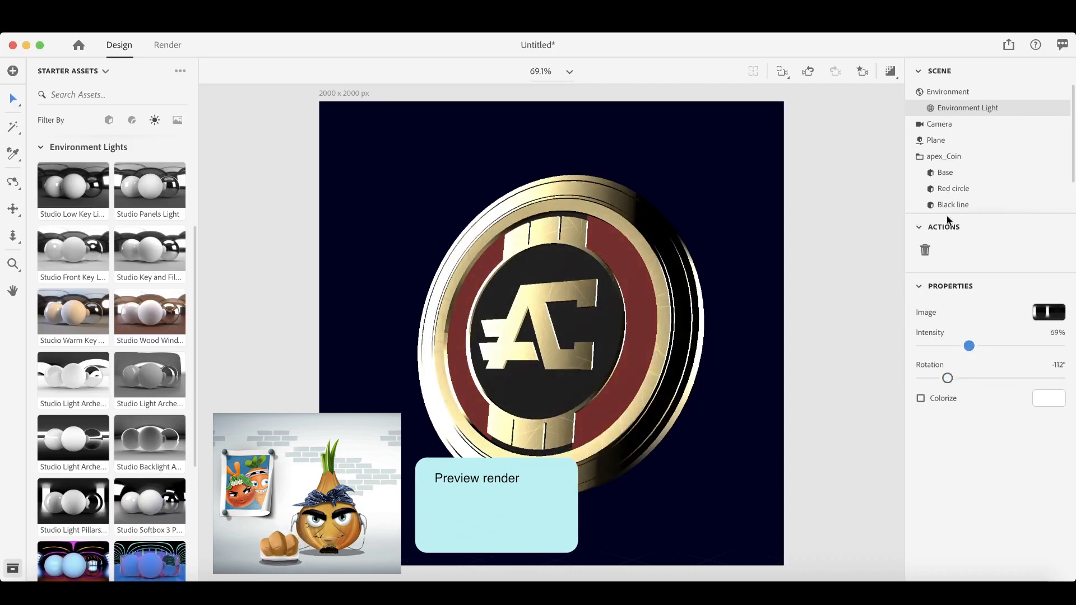
click(890, 71)
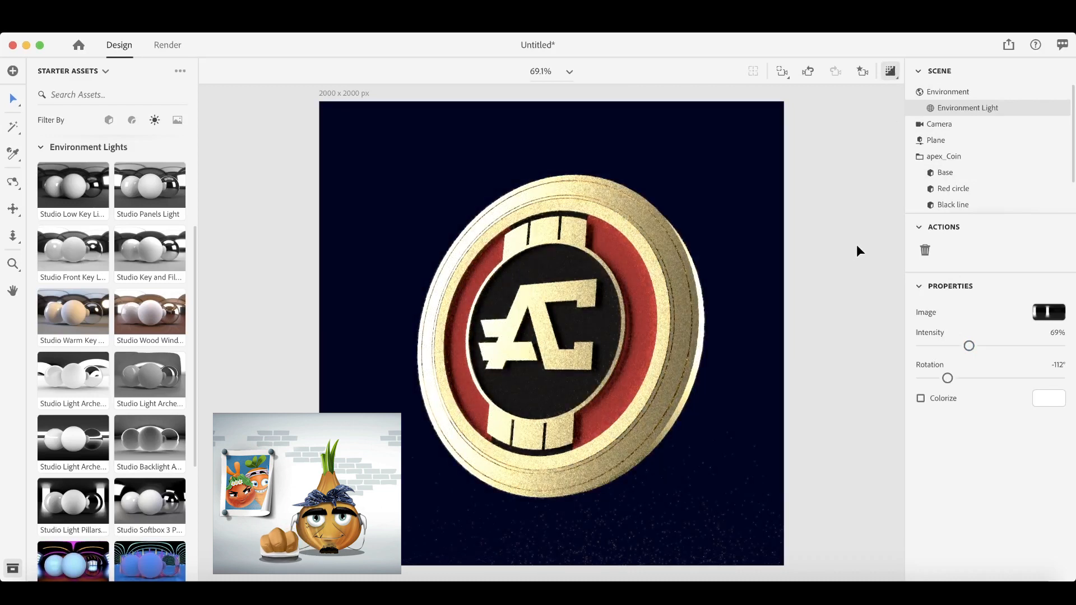
click(891, 71)
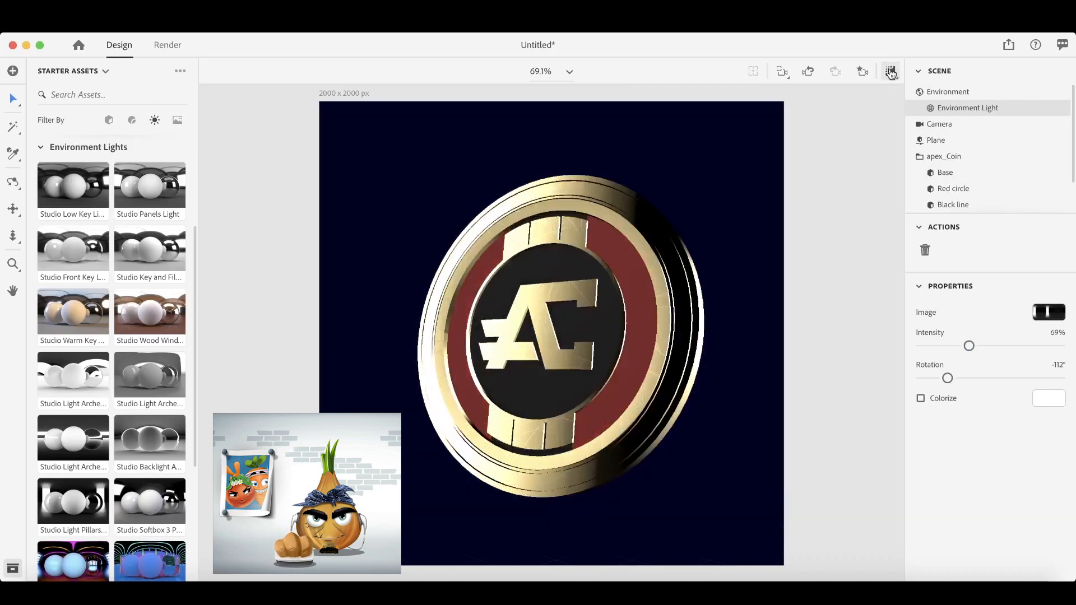
click(948, 379)
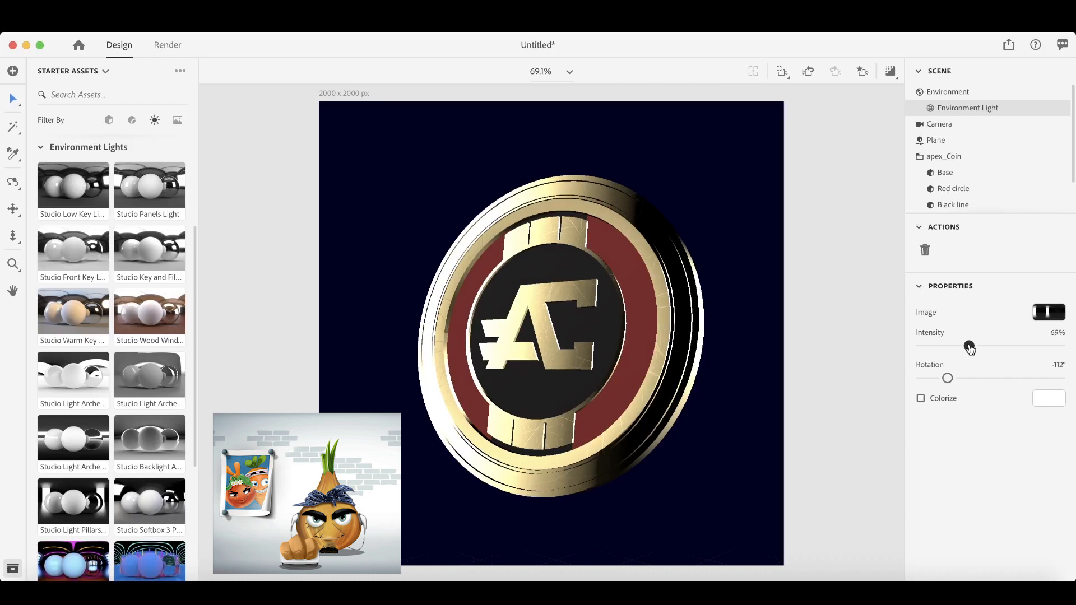
drag(972, 349, 970, 348)
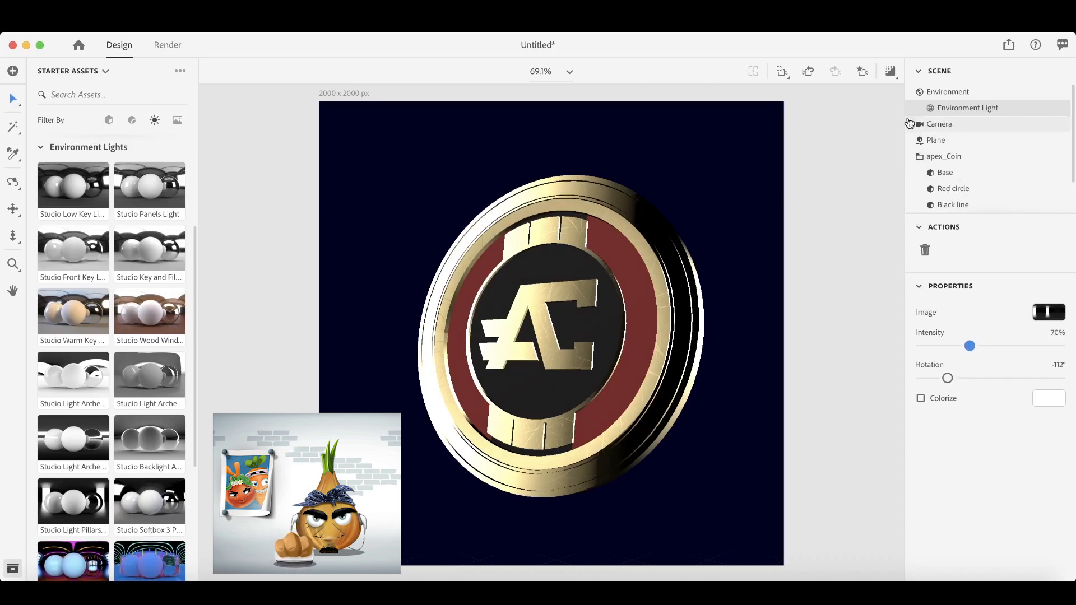
- Set the roughness of the Black line part's Matte material to 70%
scroll(966, 194, down, 1)
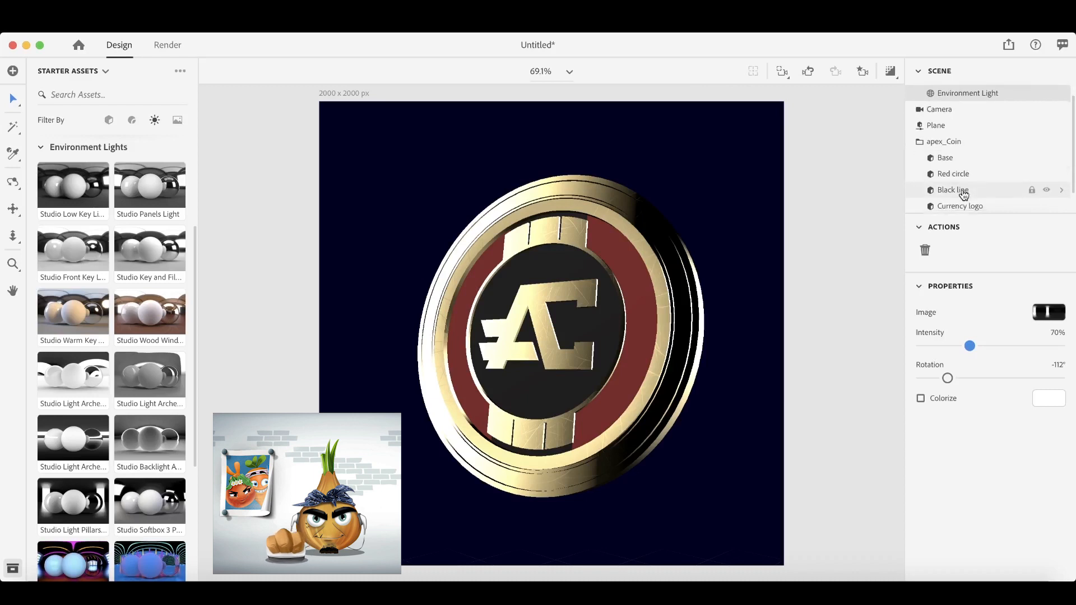
click(1063, 191)
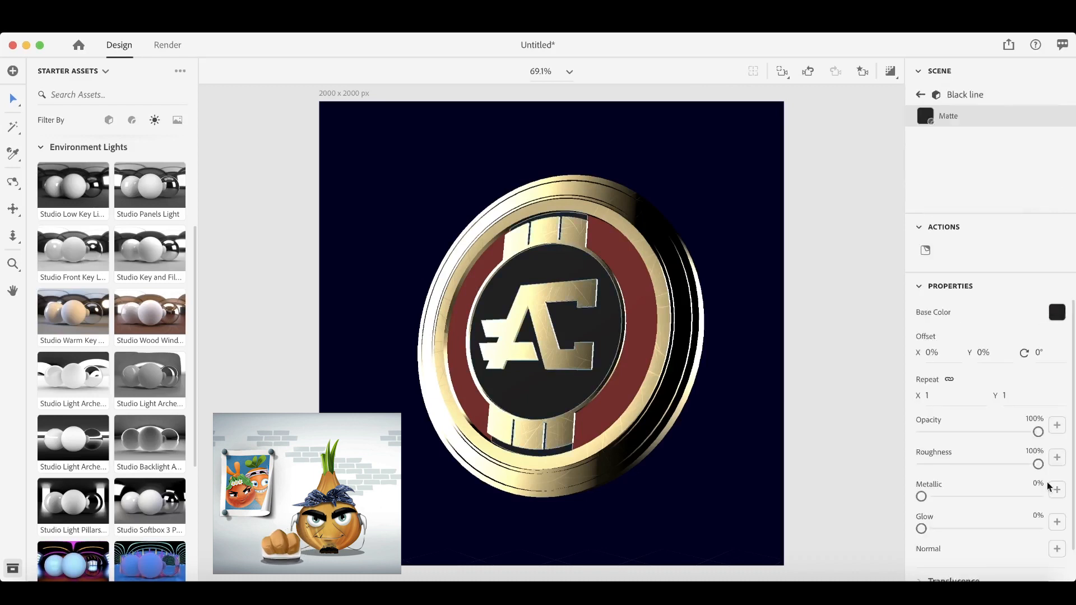
drag(1037, 464, 1005, 468)
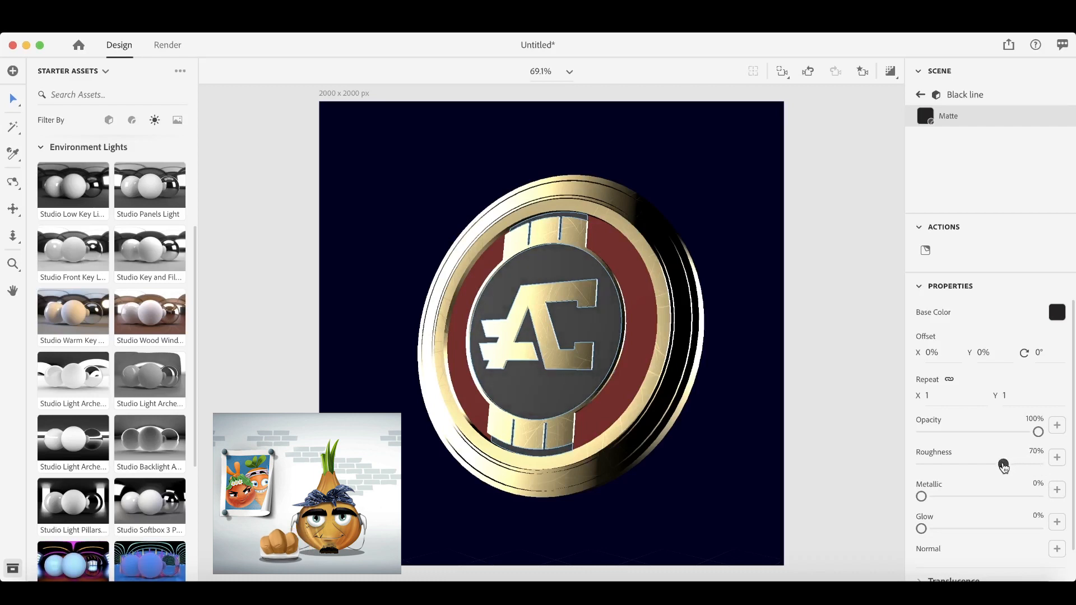
click(921, 94)
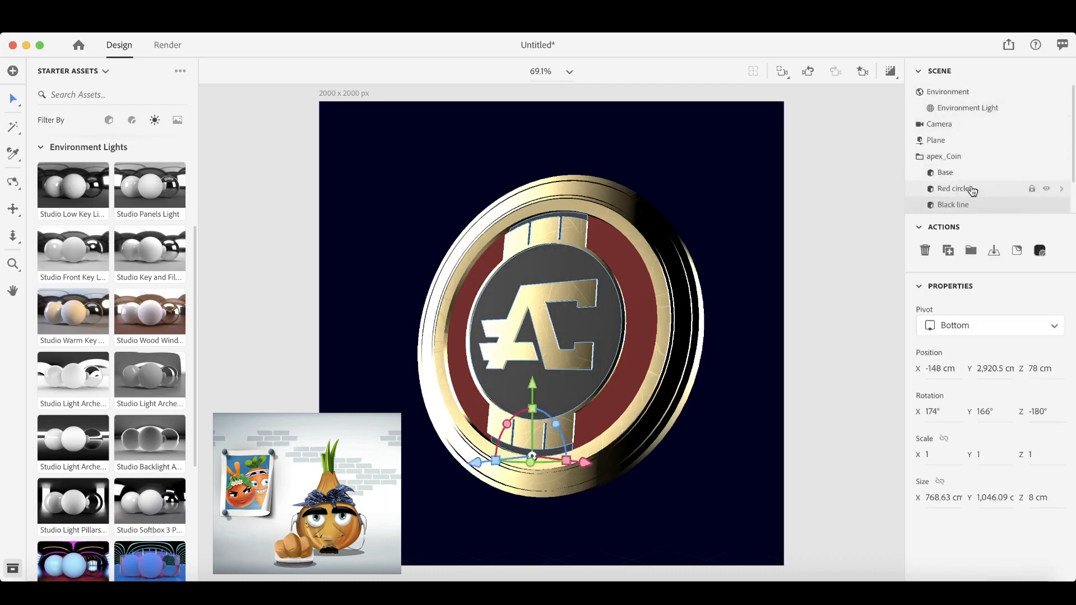
- Set the roughness of the Red circle part's Matte 2 material to 70%
click(970, 190)
click(1041, 251)
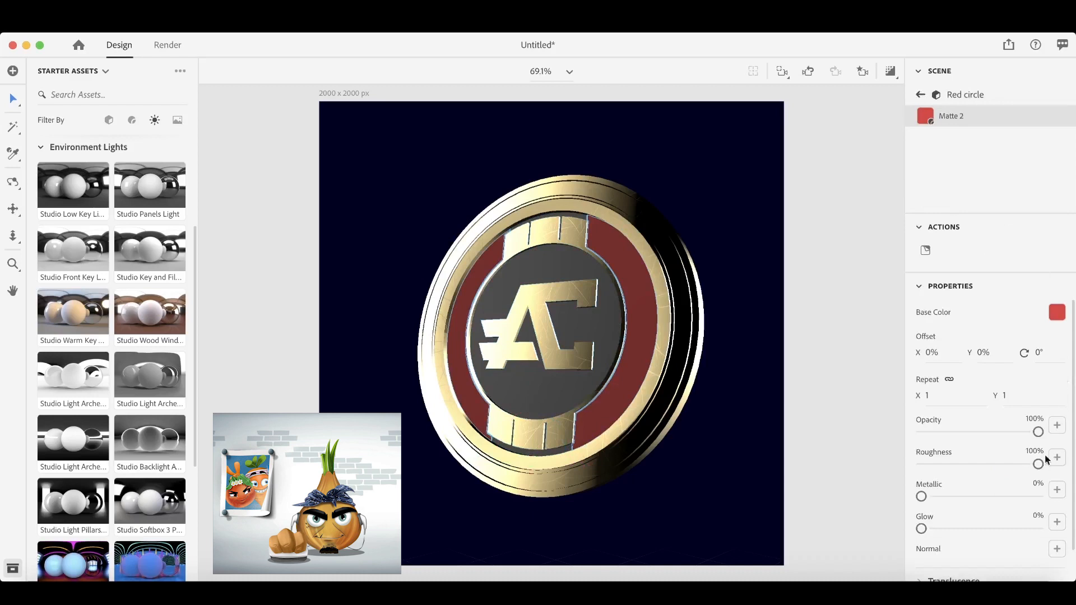
drag(1038, 464, 1004, 467)
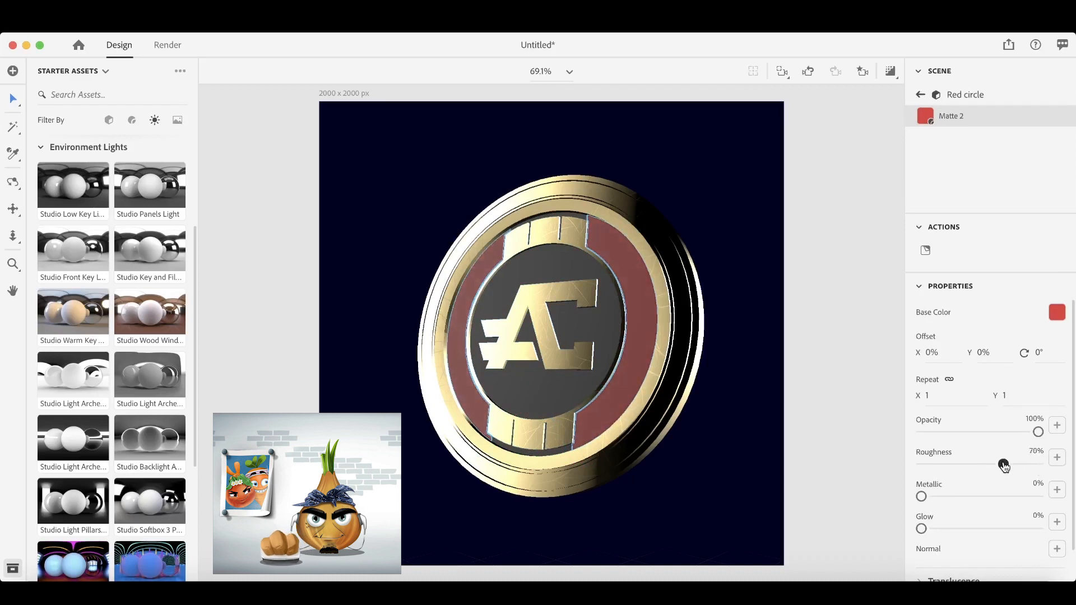
- Turn on the render preview and lower the environment light's intensity to 50%
click(892, 72)
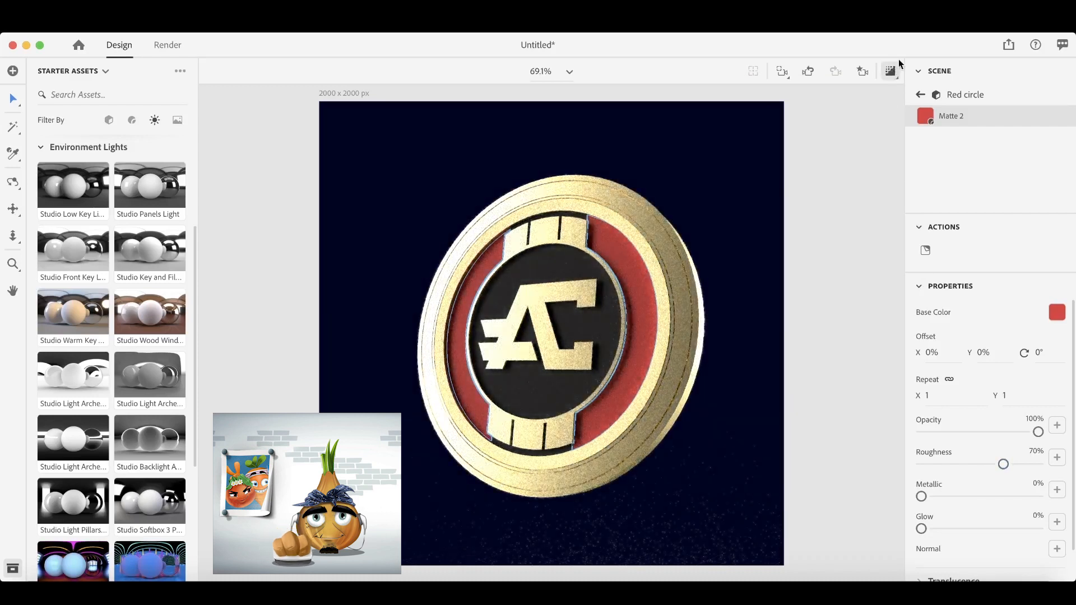
click(922, 99)
click(960, 109)
drag(970, 347, 962, 349)
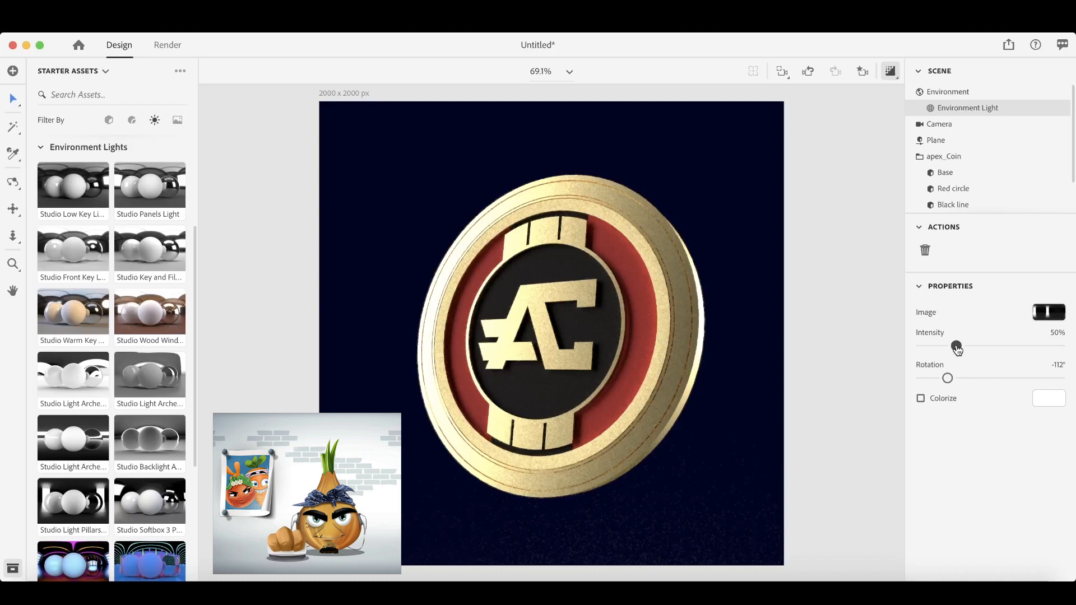
- Render the current view with the export filename apex_coin, replacing the existing PSD file
click(168, 44)
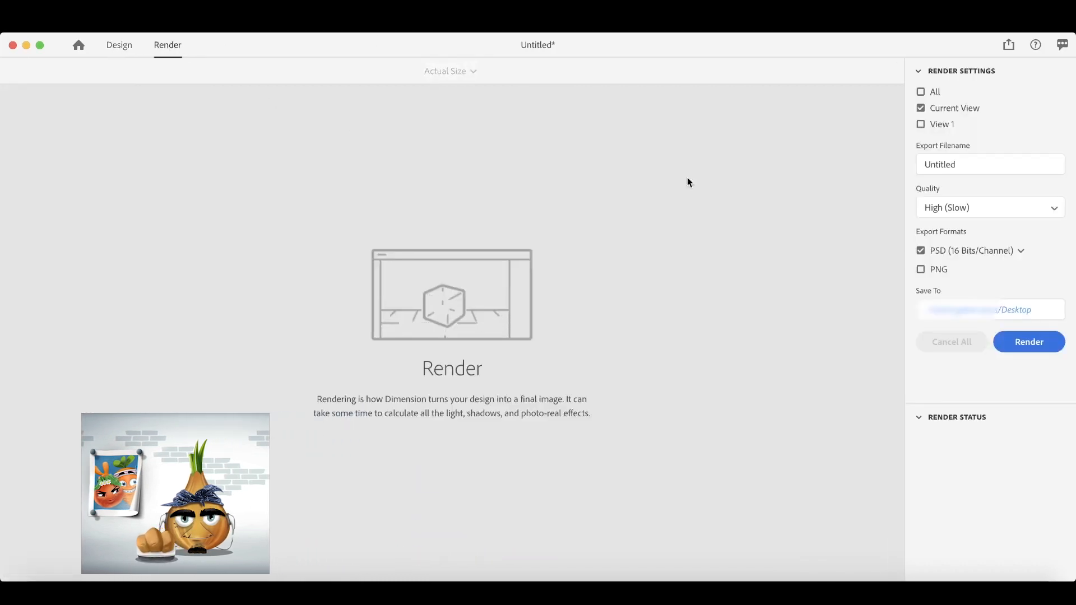
click(971, 171)
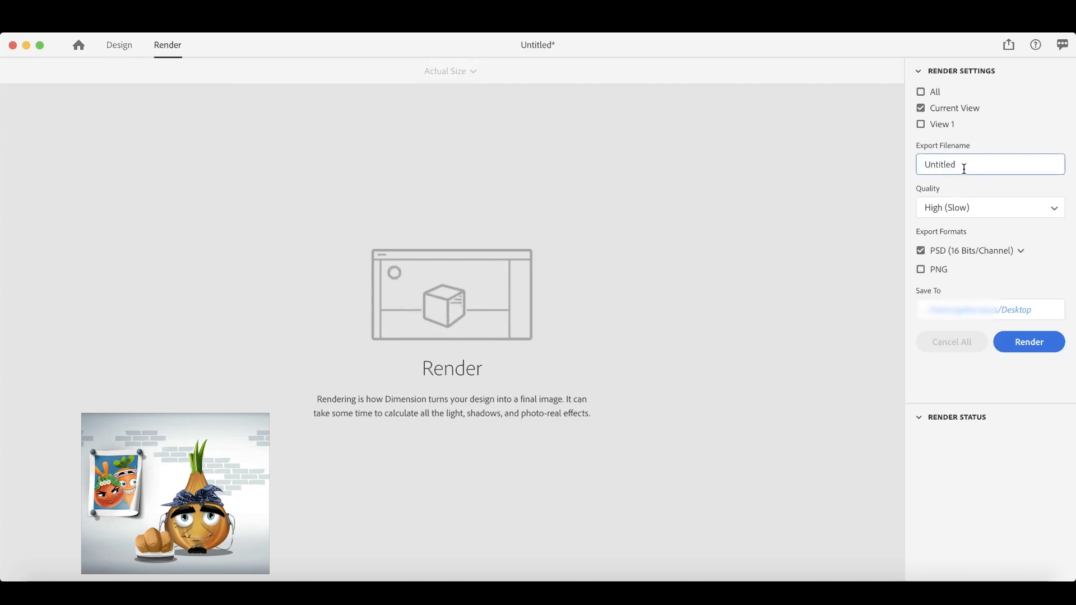
drag(964, 169, 920, 166)
text(apex)
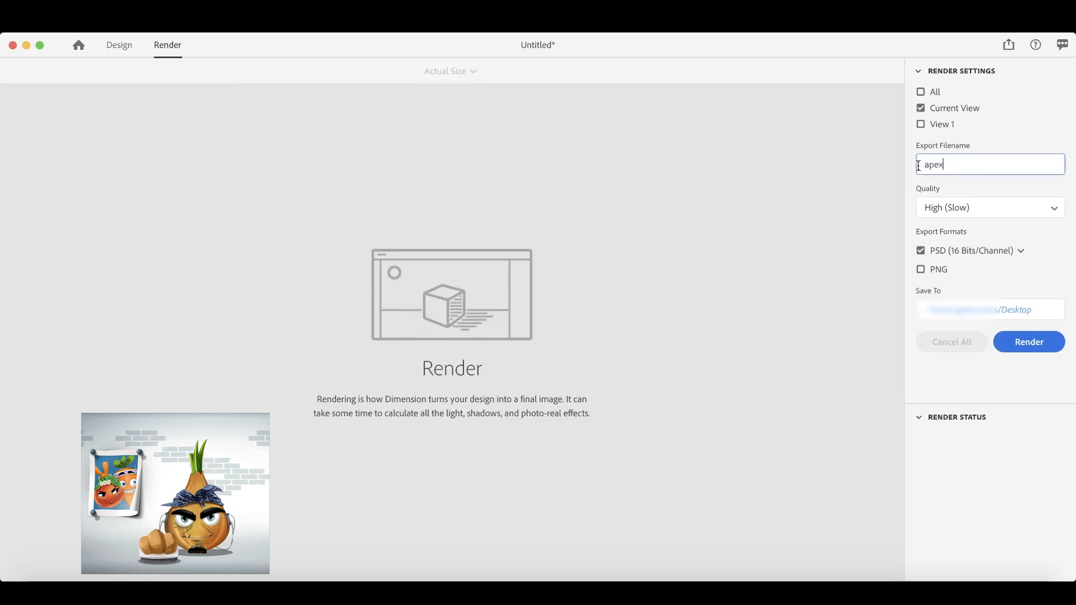
text(_coin)
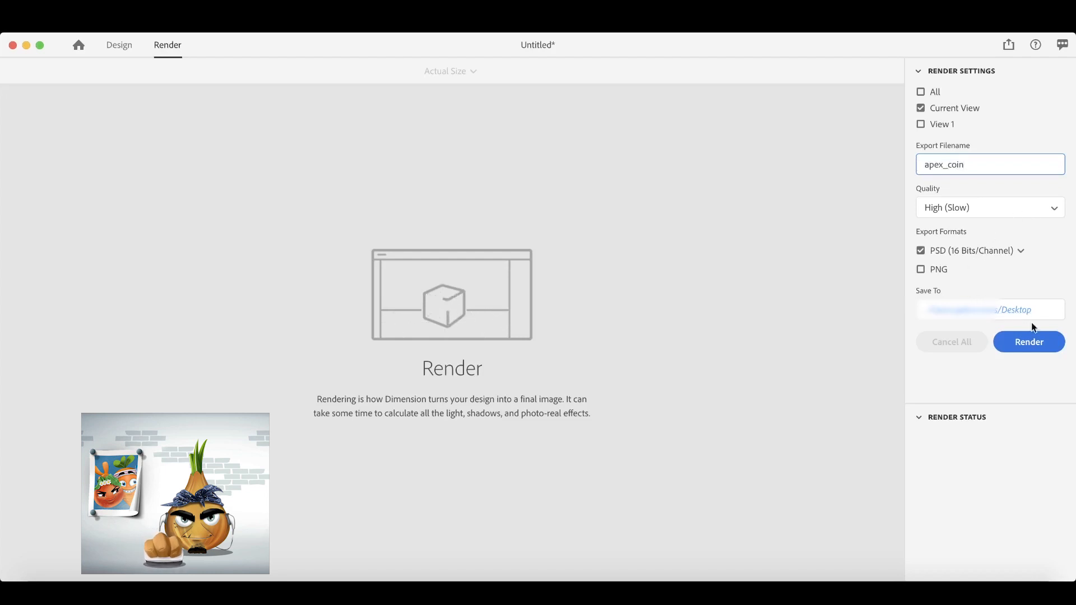
click(1033, 344)
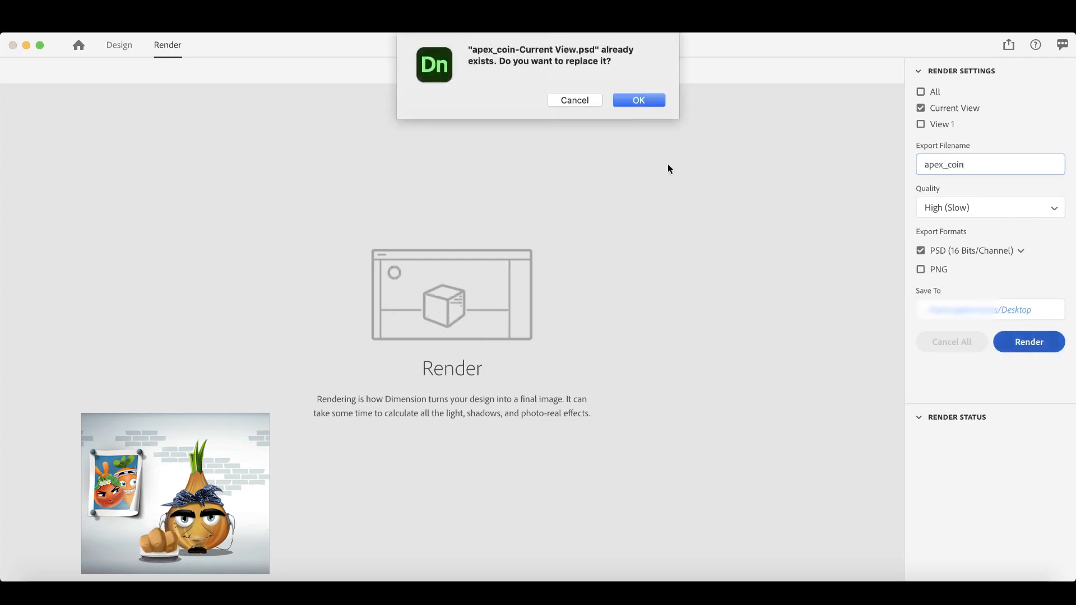
click(640, 100)
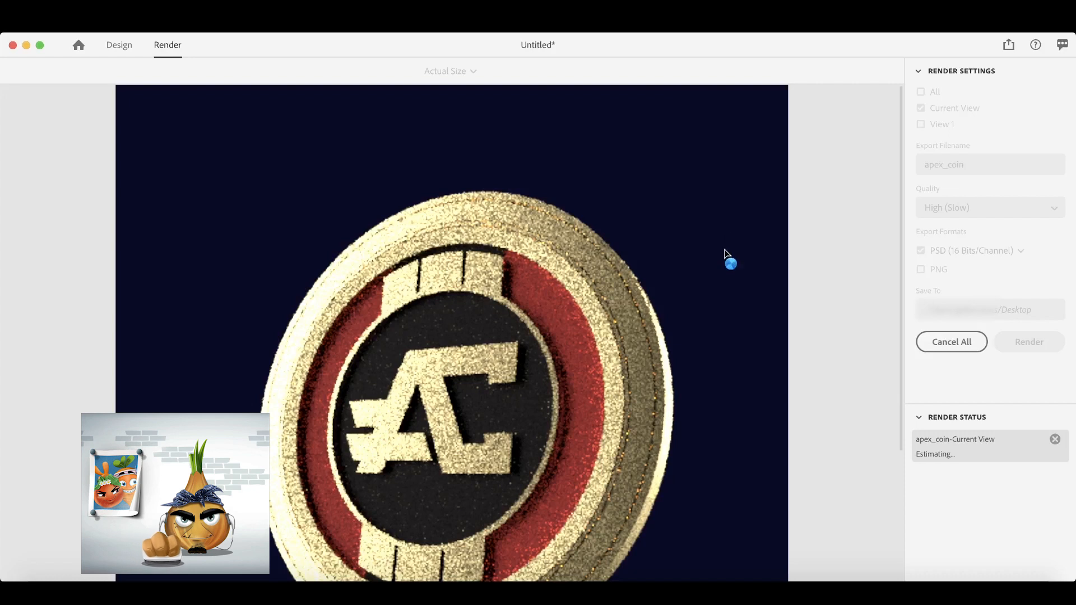
scroll(727, 253, down, 5)
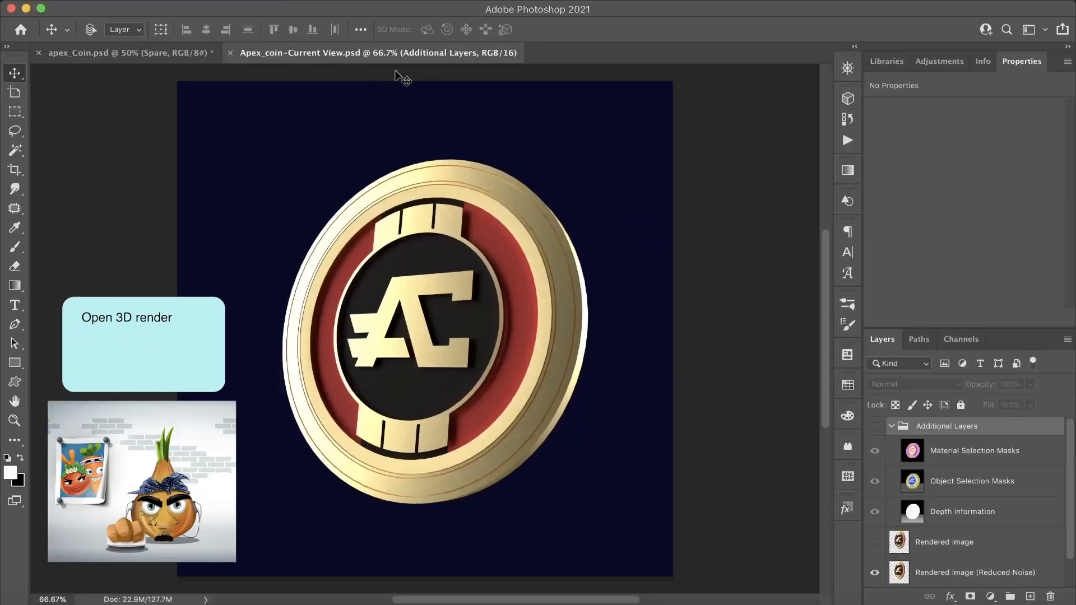
- In Photoshop, convert the Rendered Image (Reduced Noise) layer of Apex_coin-Current View.psd to a smart object
scroll(963, 501, down, 2)
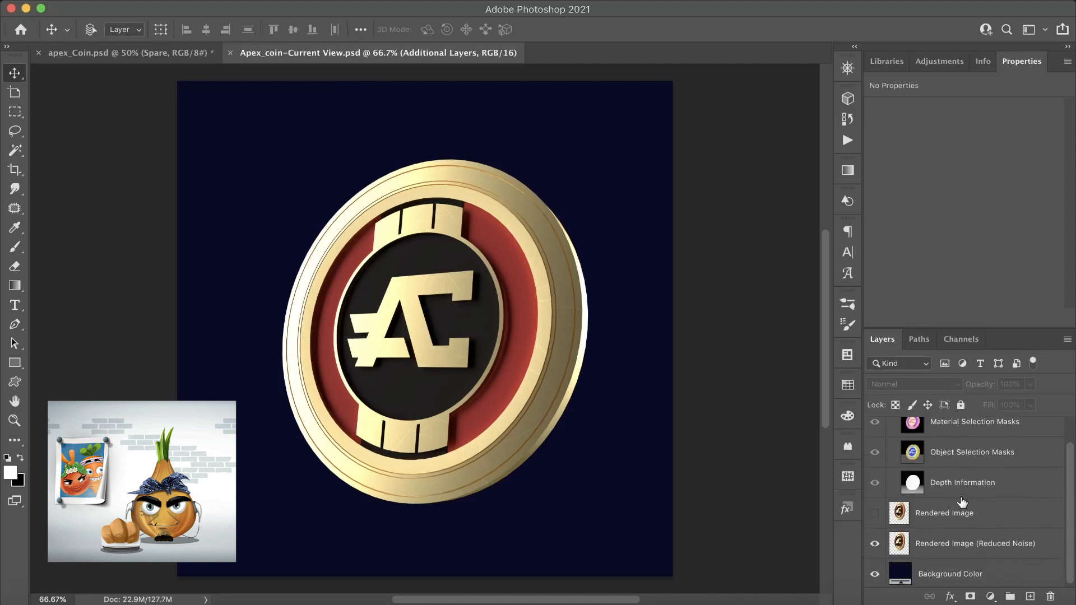
click(1034, 544)
right_click(1042, 546)
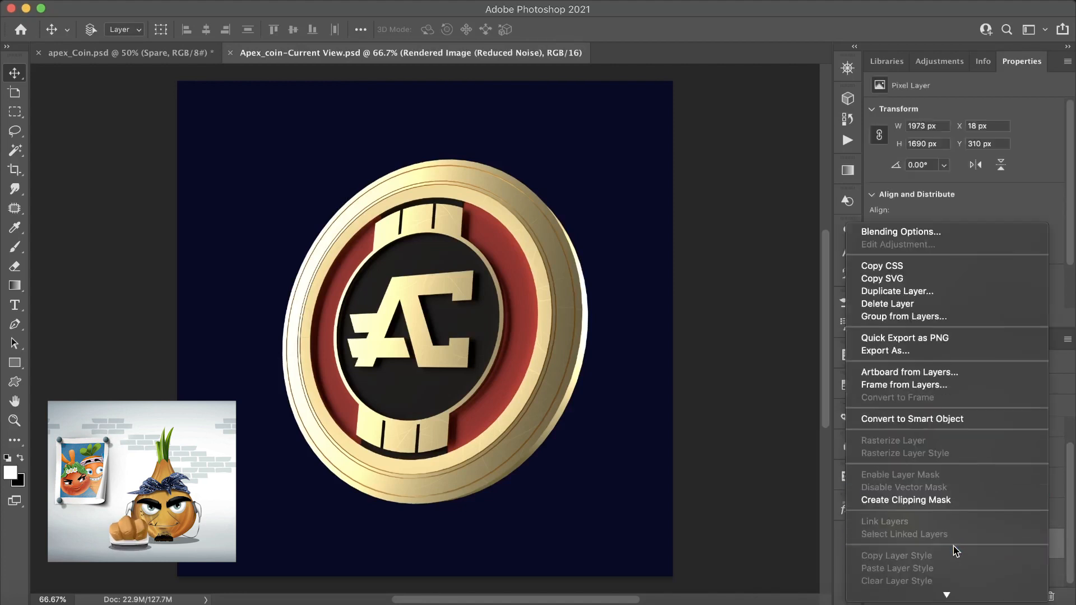
click(973, 422)
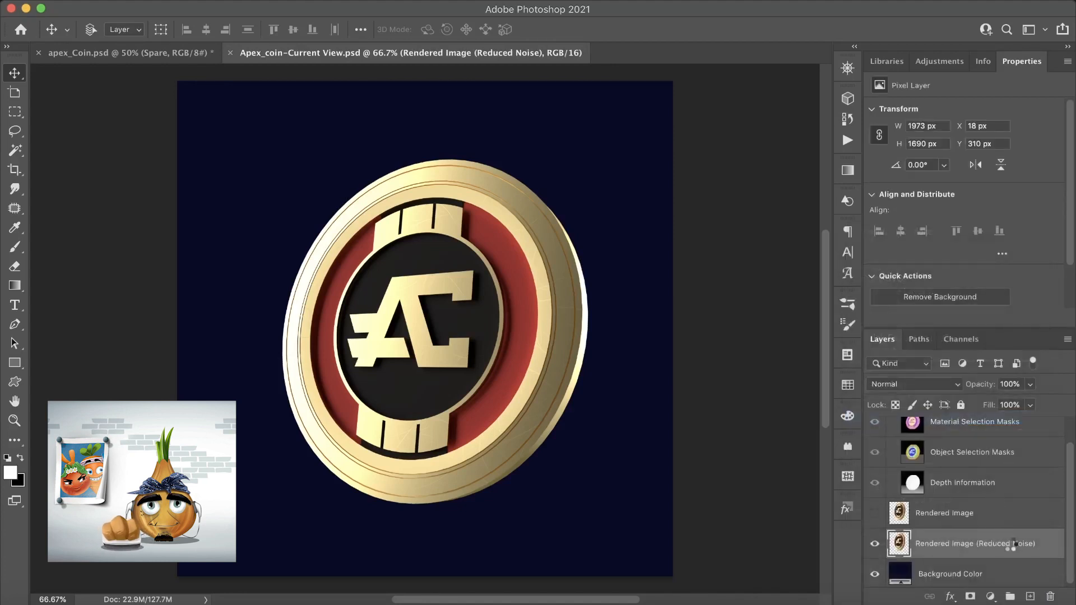
- Duplicate the Rendered Image (Reduced Noise) smart object into the apex_Coin.psd document
right_click(1046, 548)
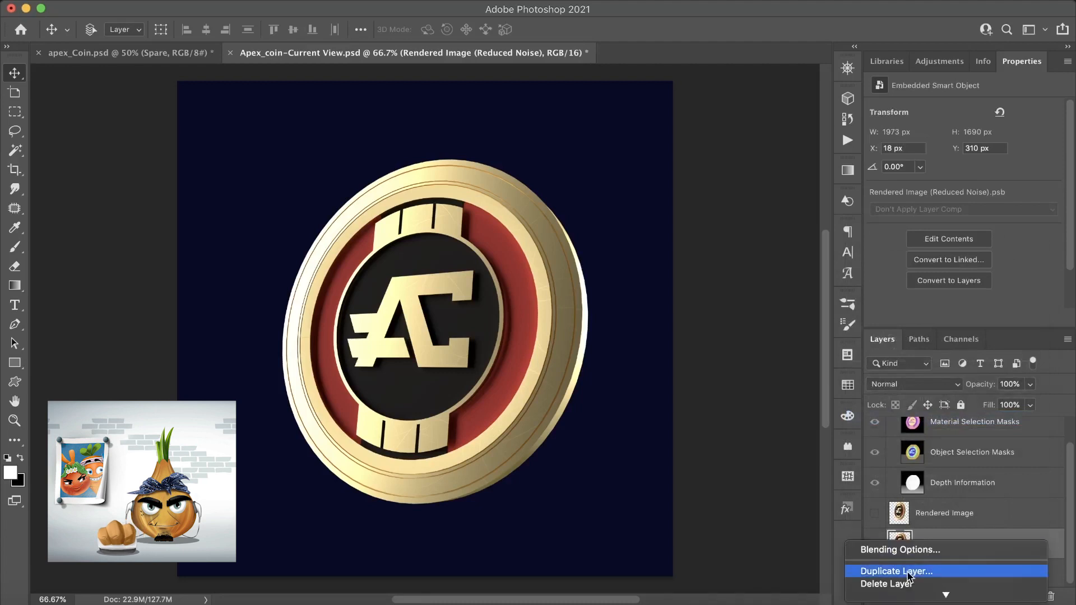
click(923, 547)
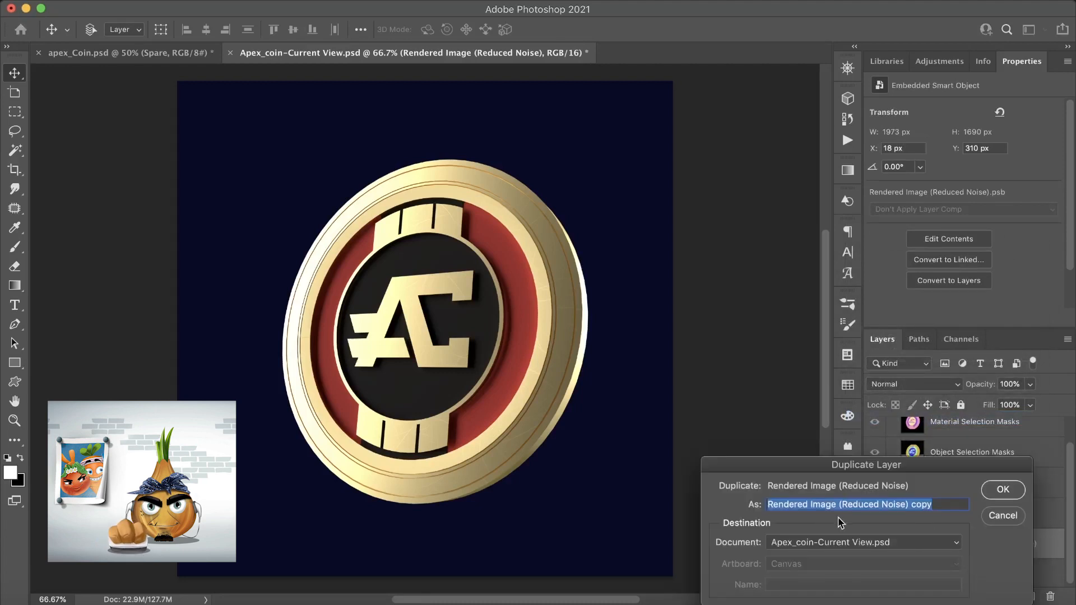
drag(792, 469, 496, 238)
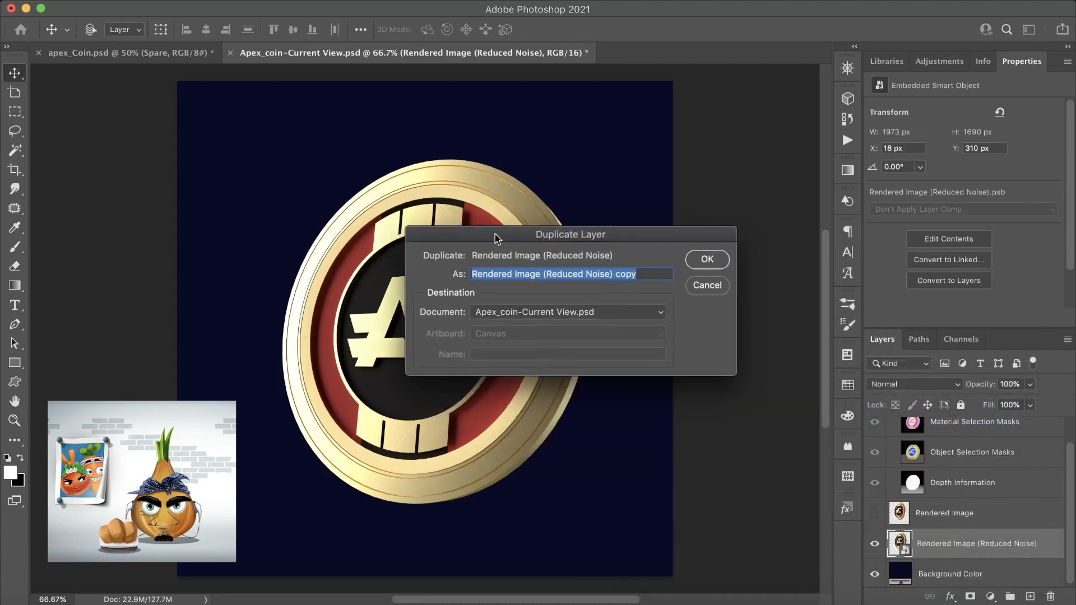
click(503, 318)
click(515, 297)
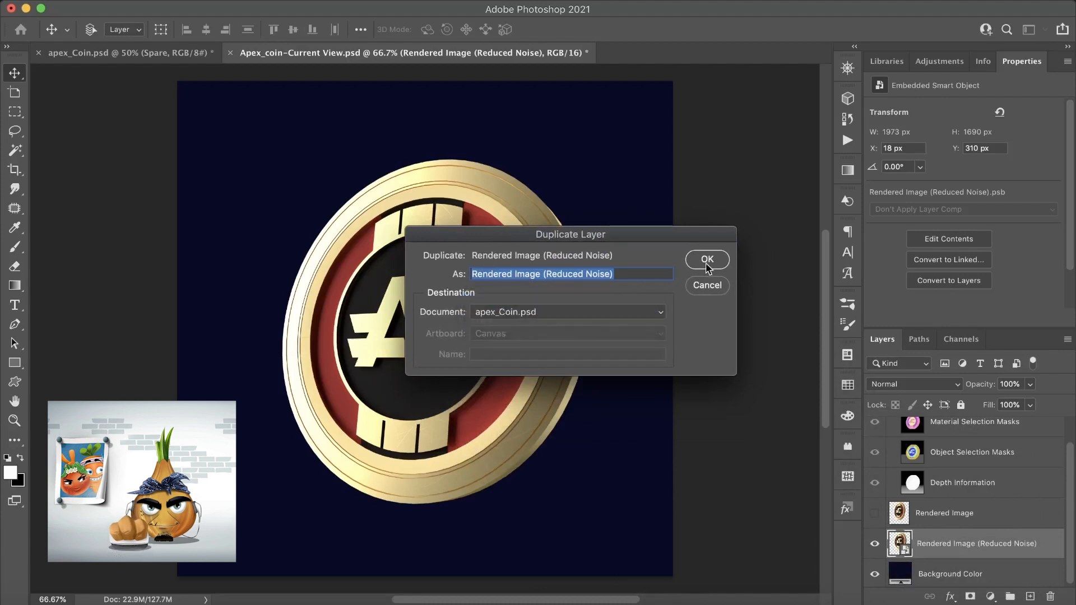
click(707, 262)
- Switch to apex_Coin.psd and move the Rendered Image (Reduced Noise) layer into the Final group above the Bg layer
click(119, 53)
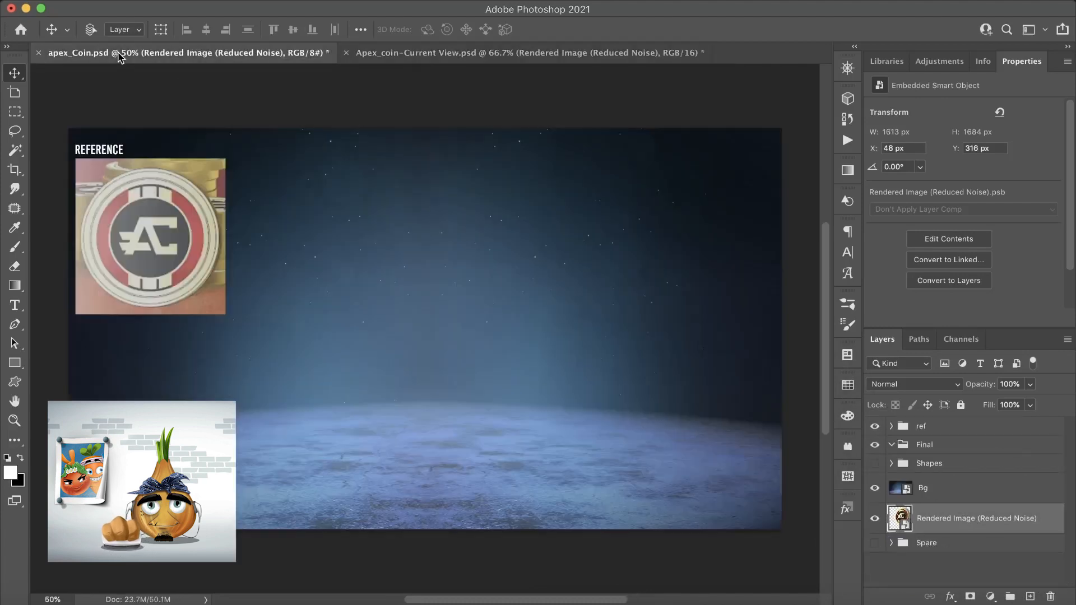
double_click(957, 519)
key(Return)
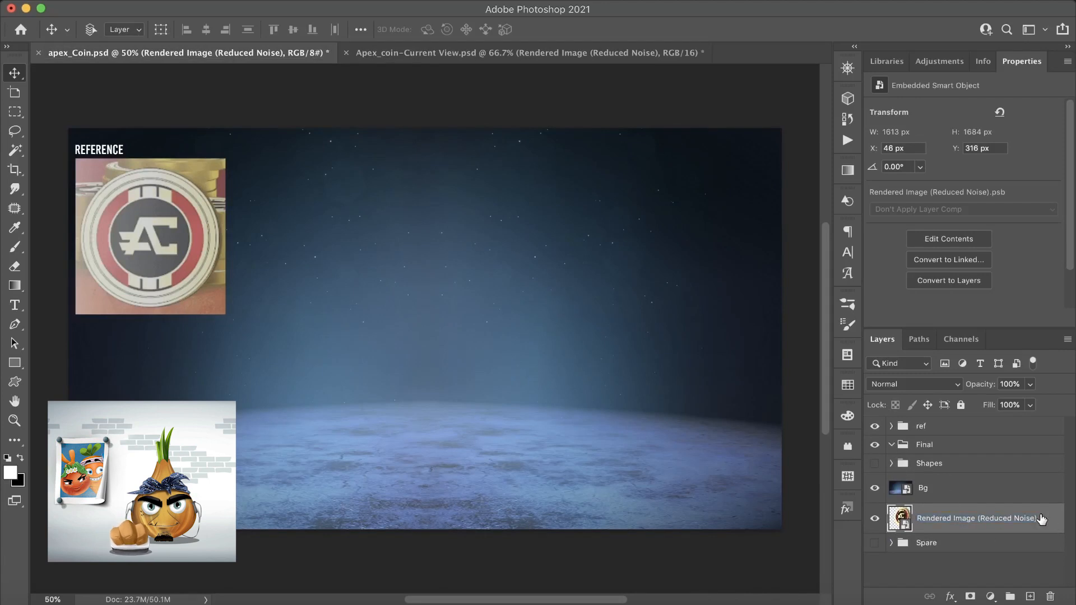
drag(1016, 519, 956, 453)
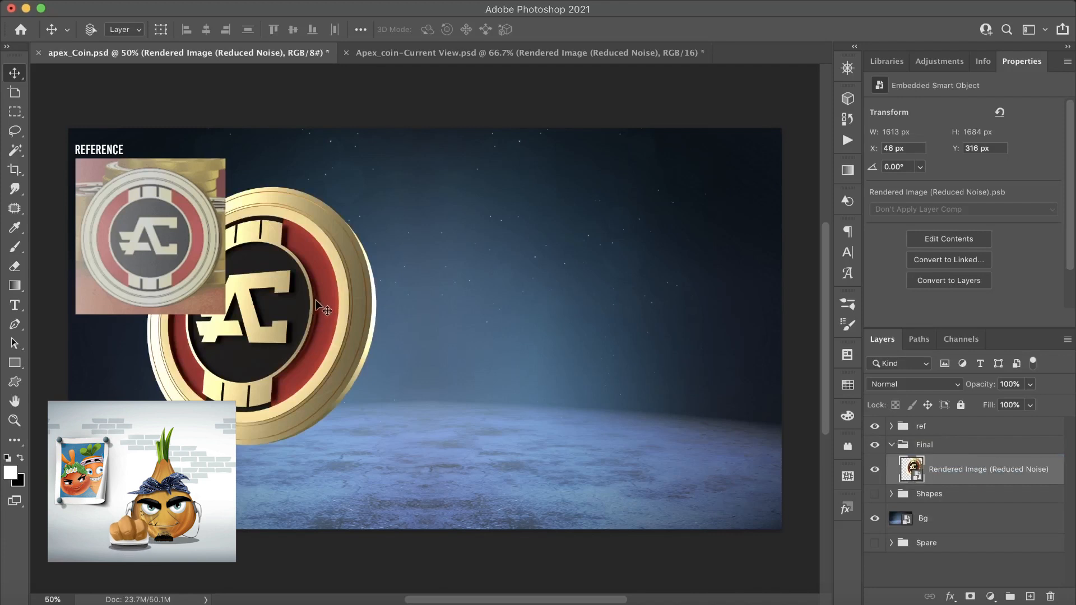
- Move the coin render to the middle of the canvas above the floor and scale it proportionally to 84.17%
drag(292, 301, 474, 297)
key(ctrl+t)
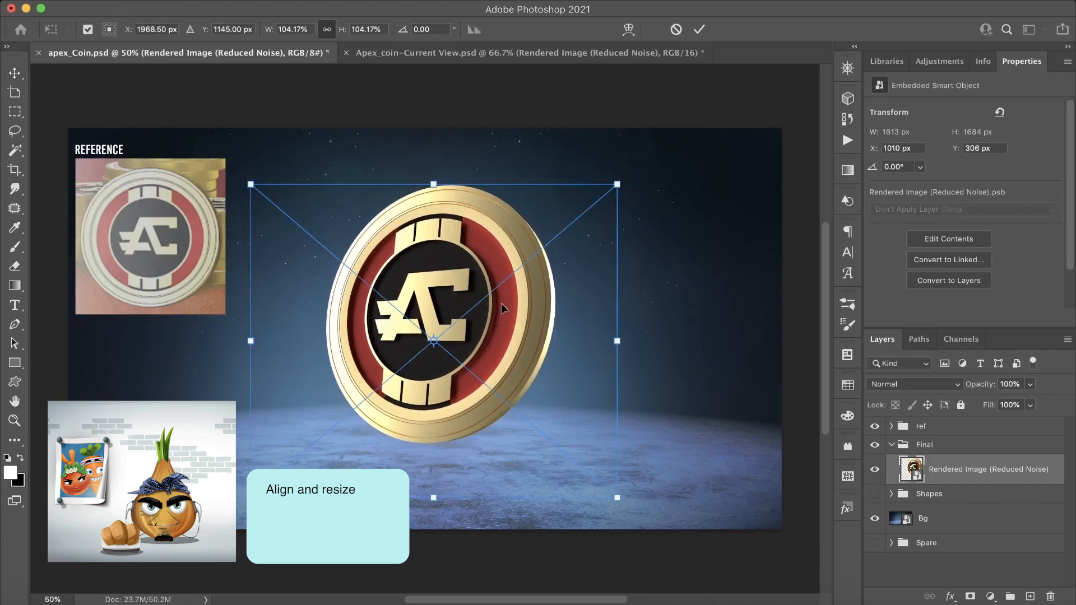
click(383, 31)
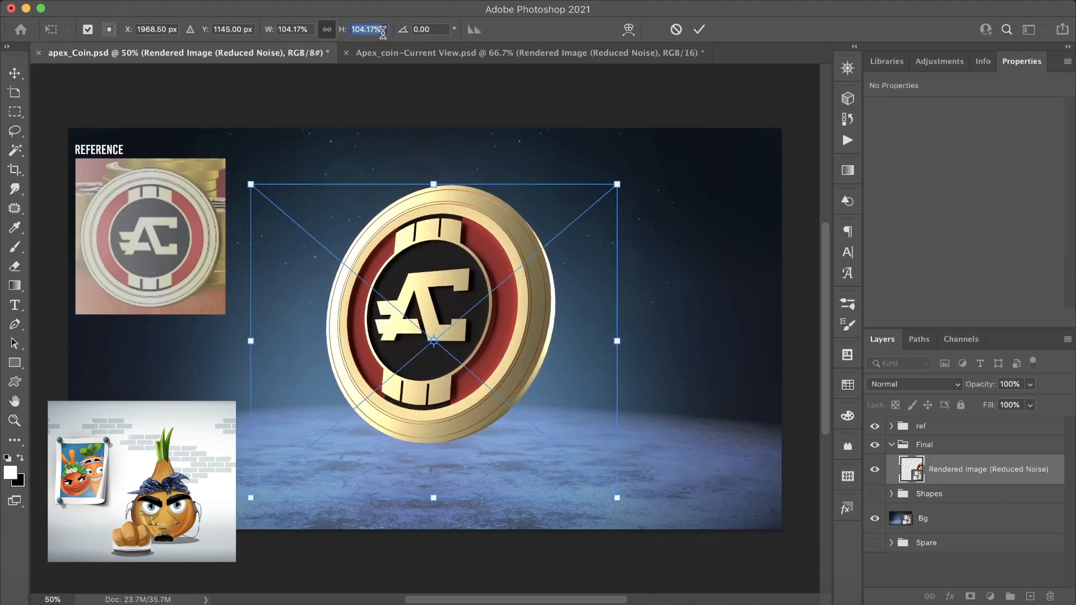
key(shift+Down)
key(shift+Down)
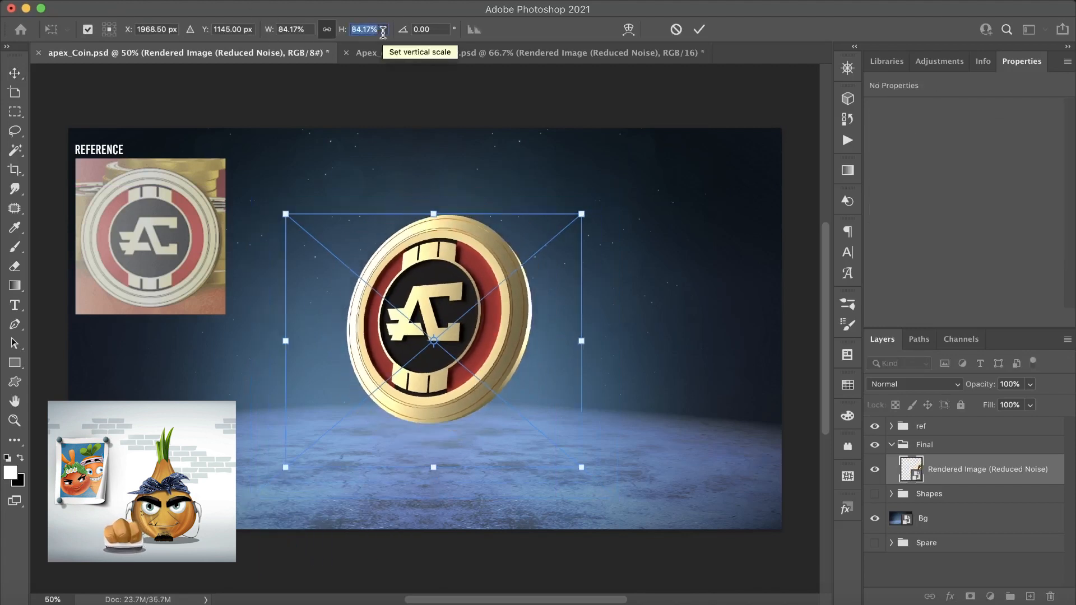
drag(444, 275, 435, 248)
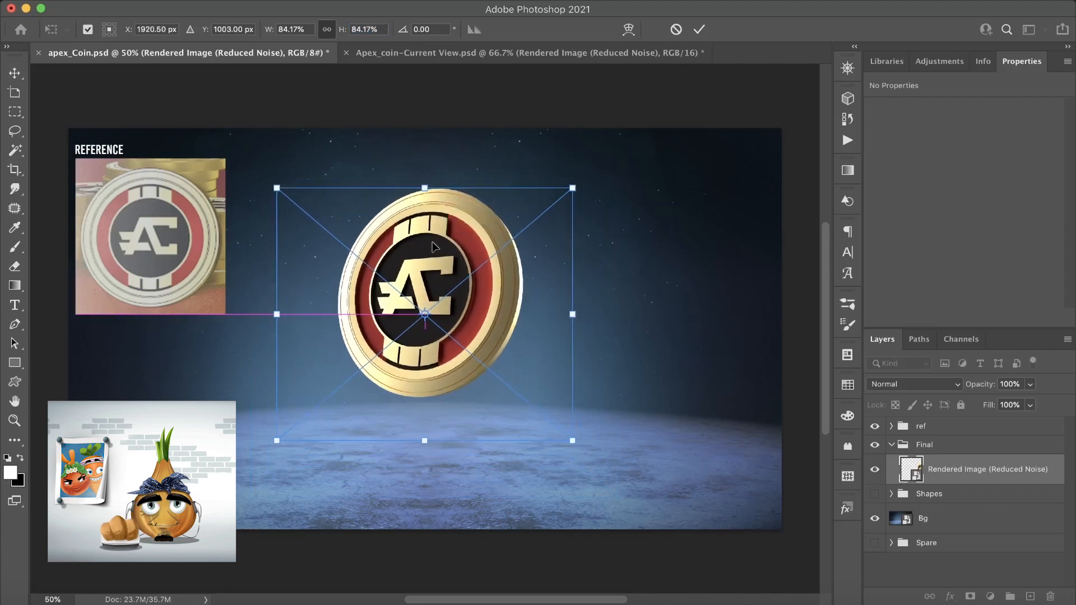
key(Return)
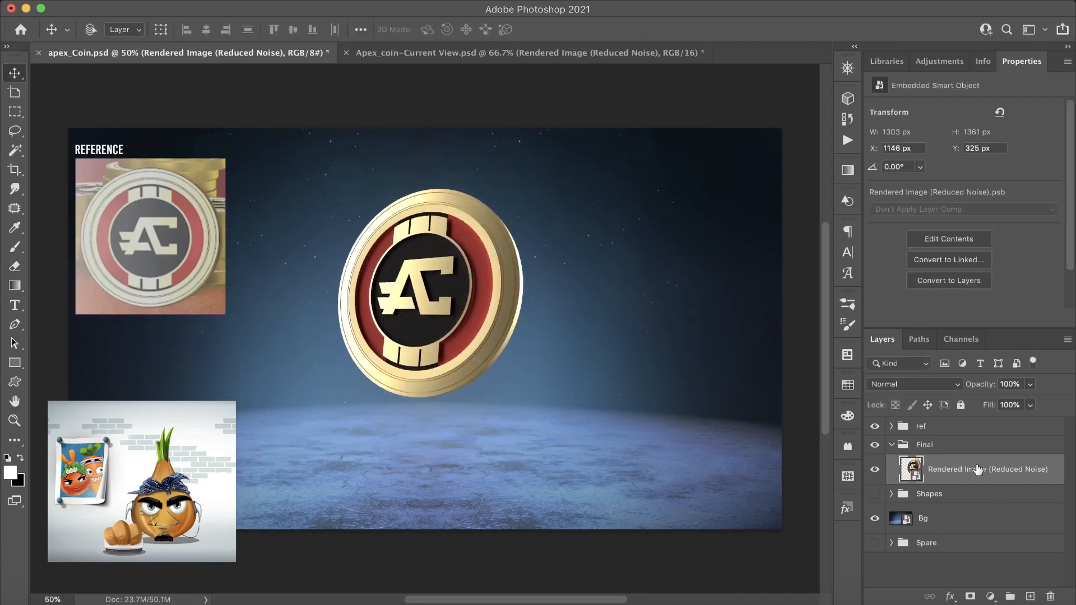
- Add an Outer Glow to the coin layer with the pale gold colour feeab7 sampled from the coin
click(951, 598)
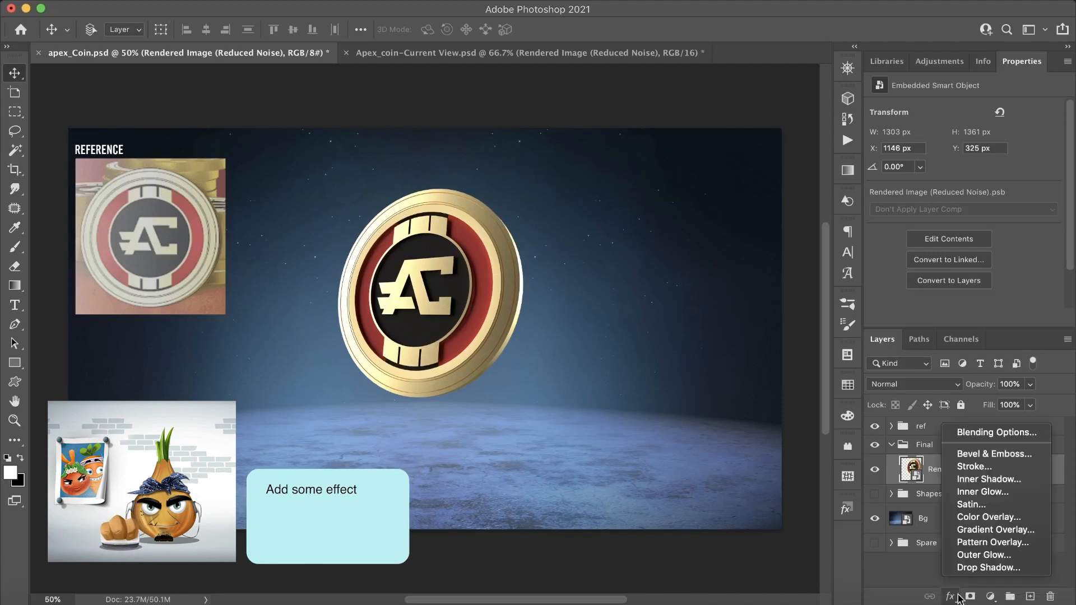
click(990, 561)
click(786, 225)
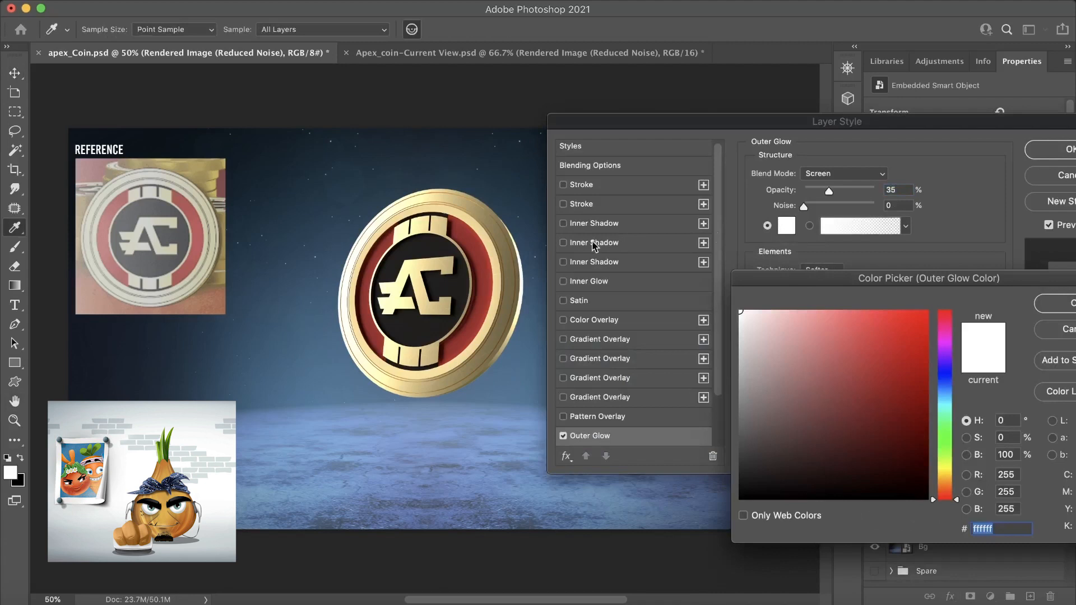
click(492, 255)
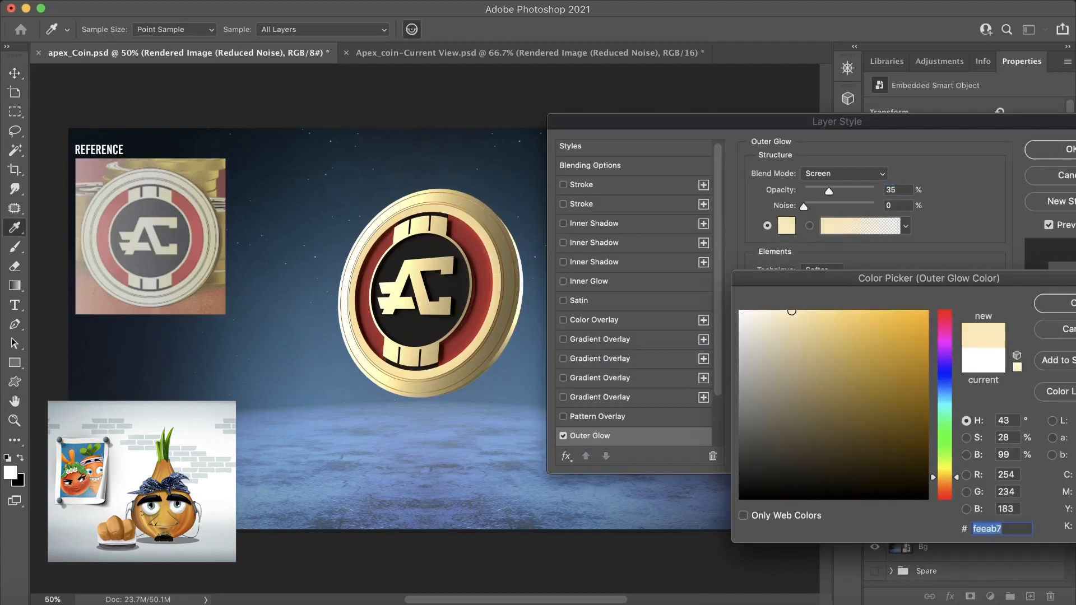
click(1058, 304)
- Set the Outer Glow to Normal blend mode with 120 px size and 14% opacity, and apply it
click(822, 174)
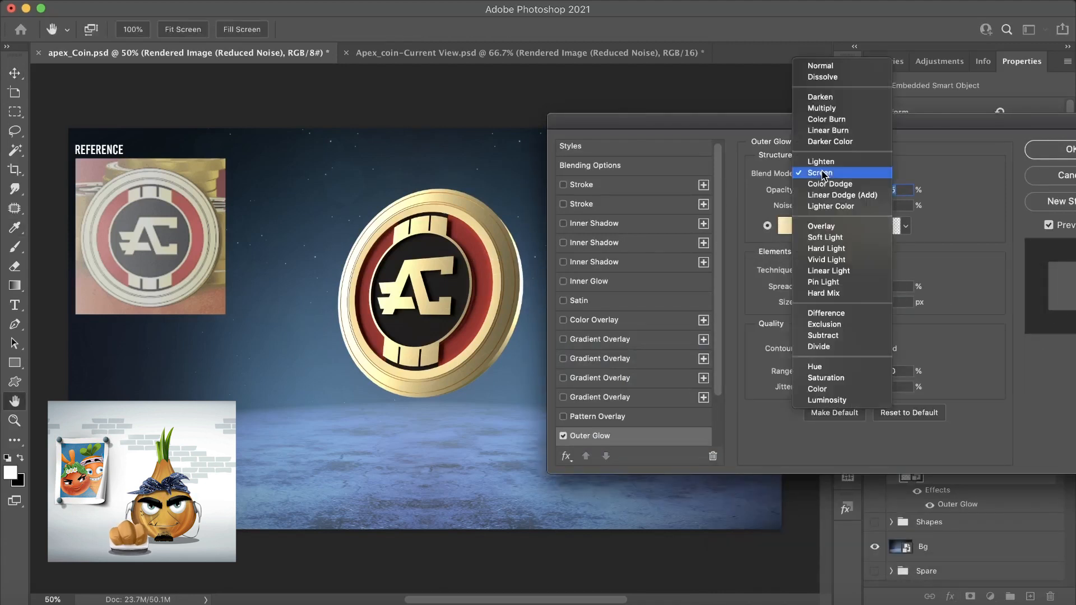
click(827, 64)
drag(810, 304, 841, 304)
drag(829, 194, 811, 195)
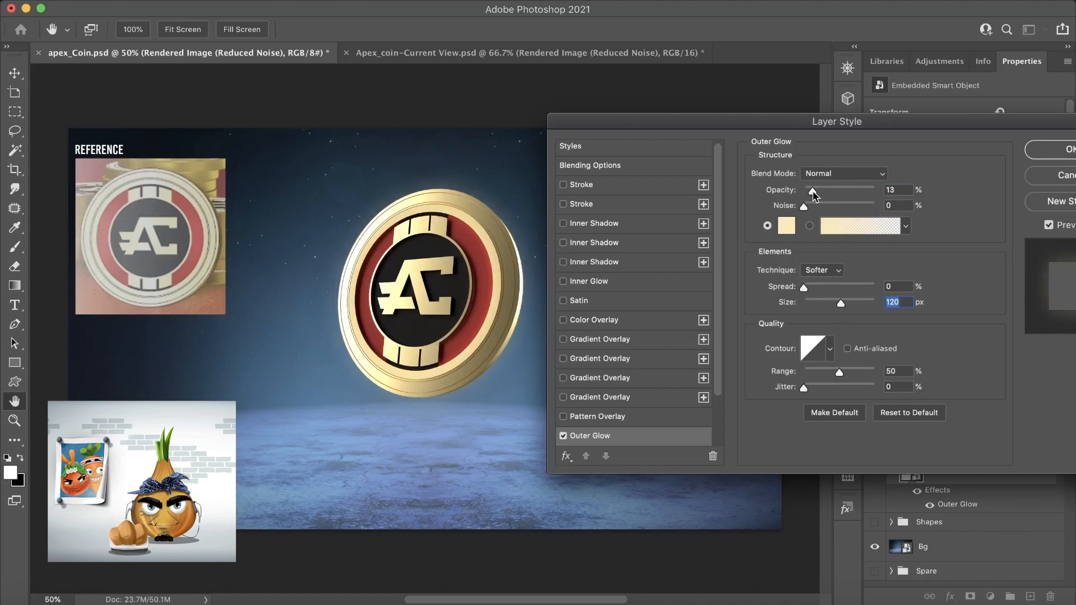
click(814, 195)
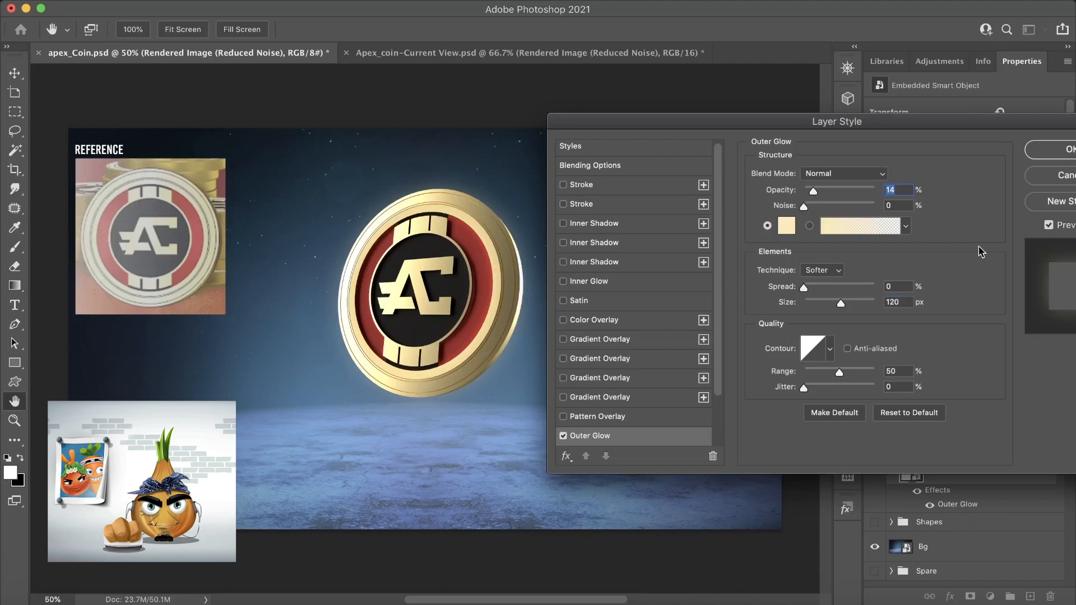
click(1057, 153)
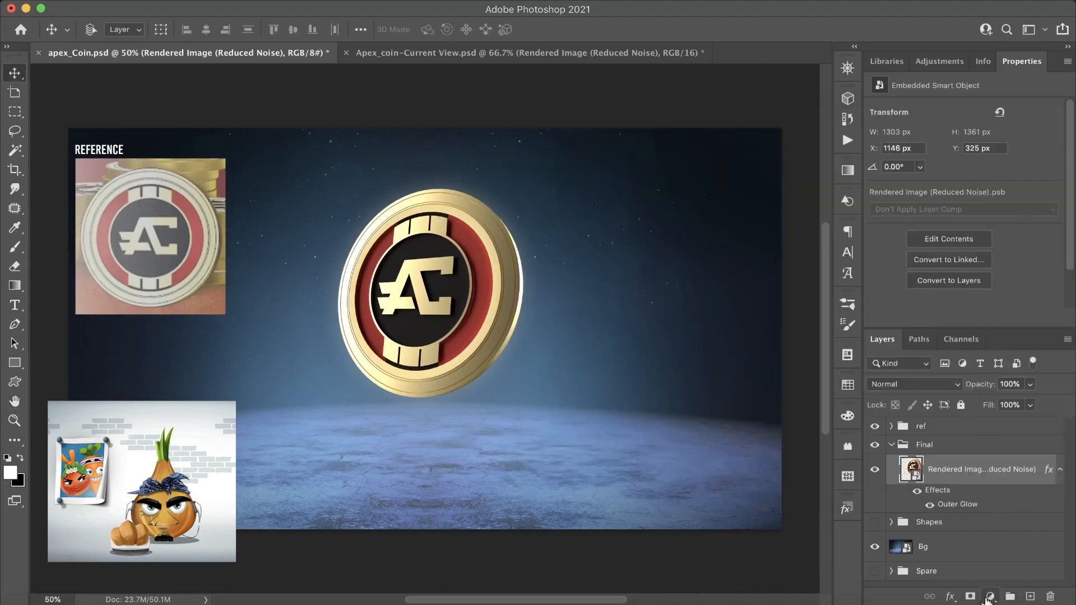
- Create a new layer clipped to the coin render and set its blend mode to Color Dodge
click(1030, 597)
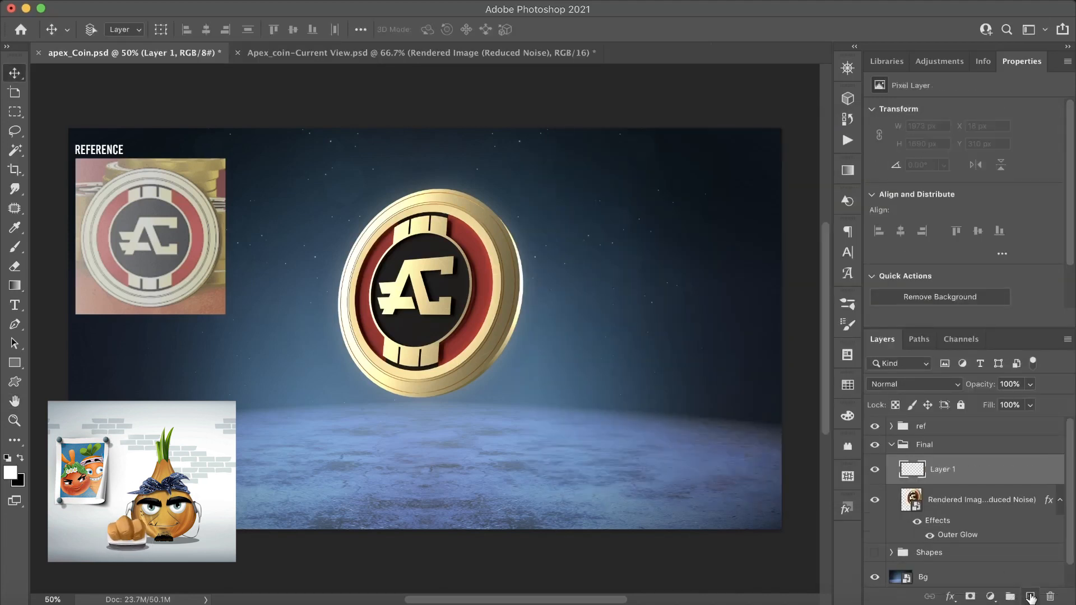
alt+click(927, 482)
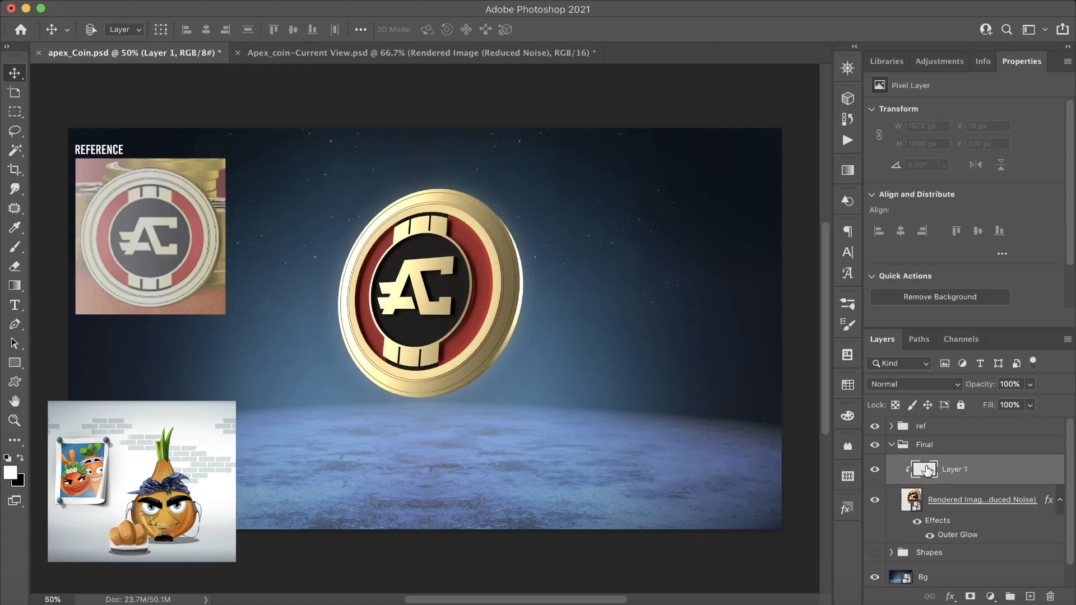
click(905, 386)
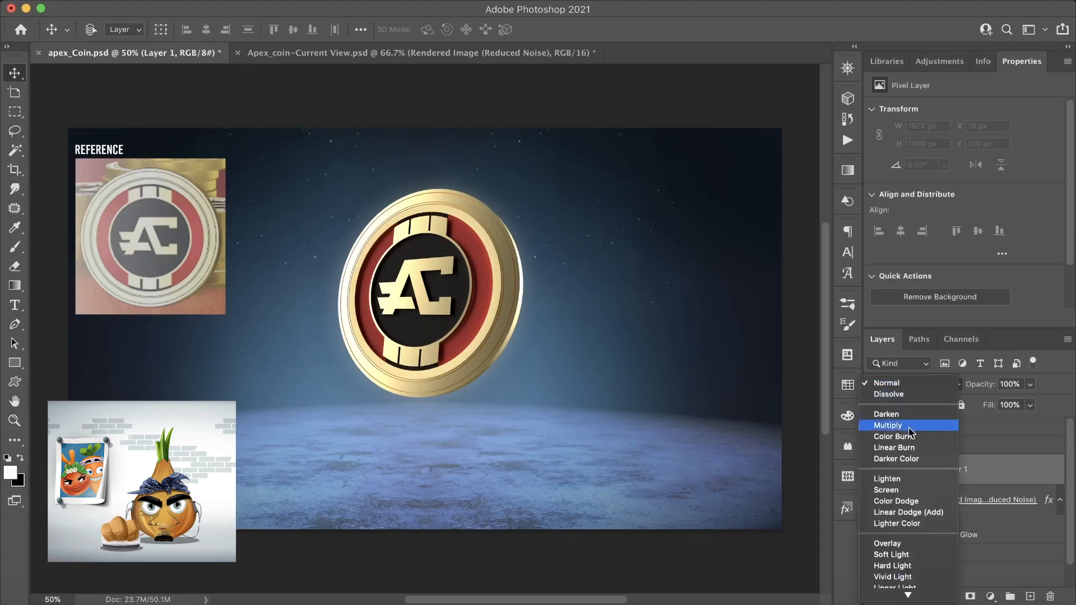
click(903, 501)
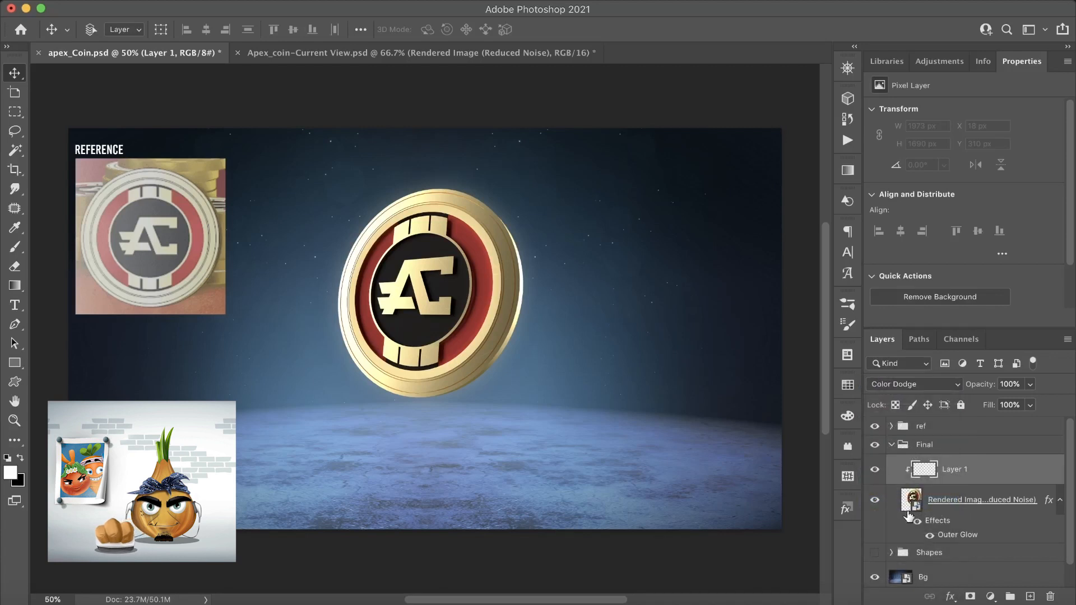
- Turn off Transparency Shapes Layer in the blending options of the clipped Color Dodge layer
click(952, 595)
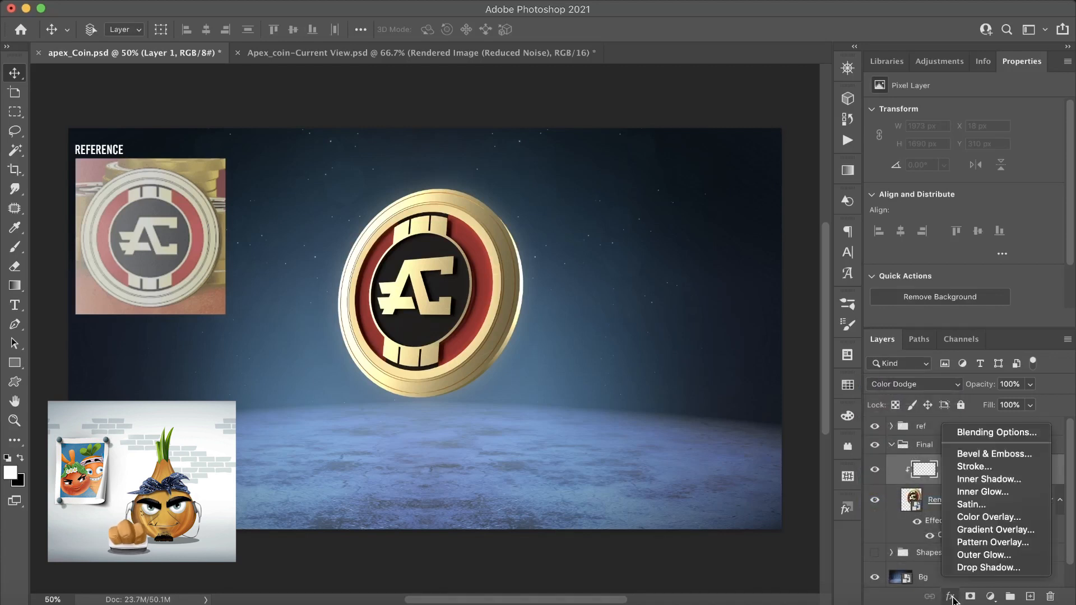
click(978, 435)
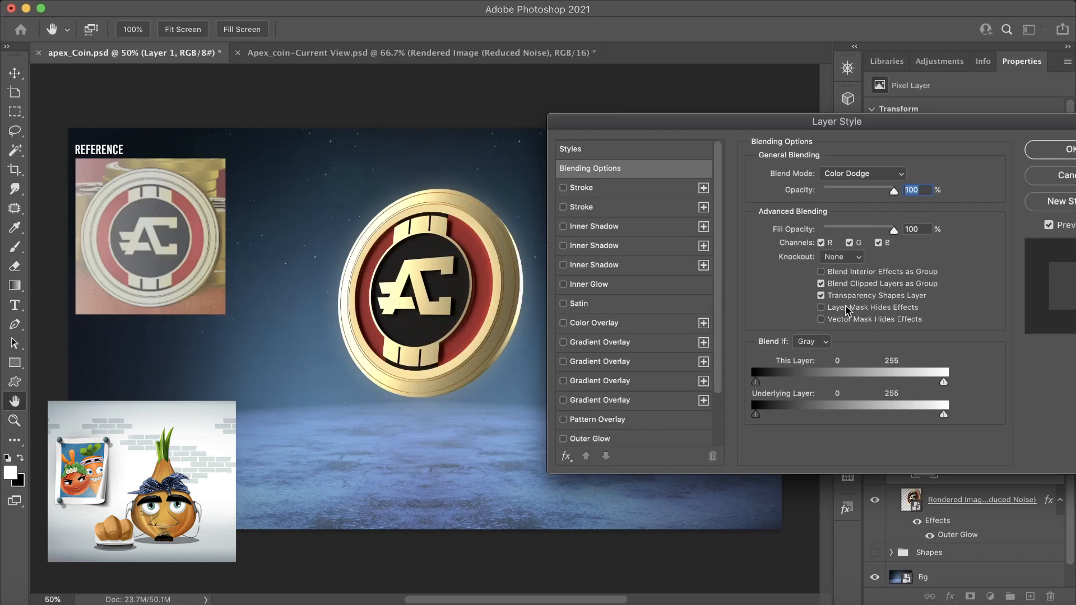
click(1042, 151)
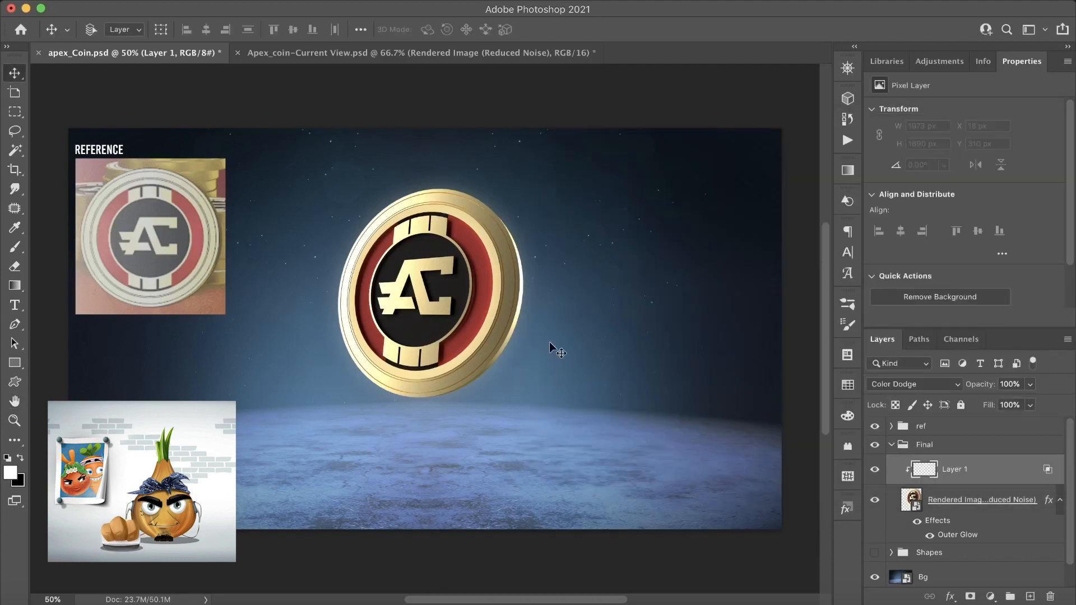
- Set up a soft round brush with 0% hardness, 1100 px size and 42% opacity
key(b)
right_click(506, 332)
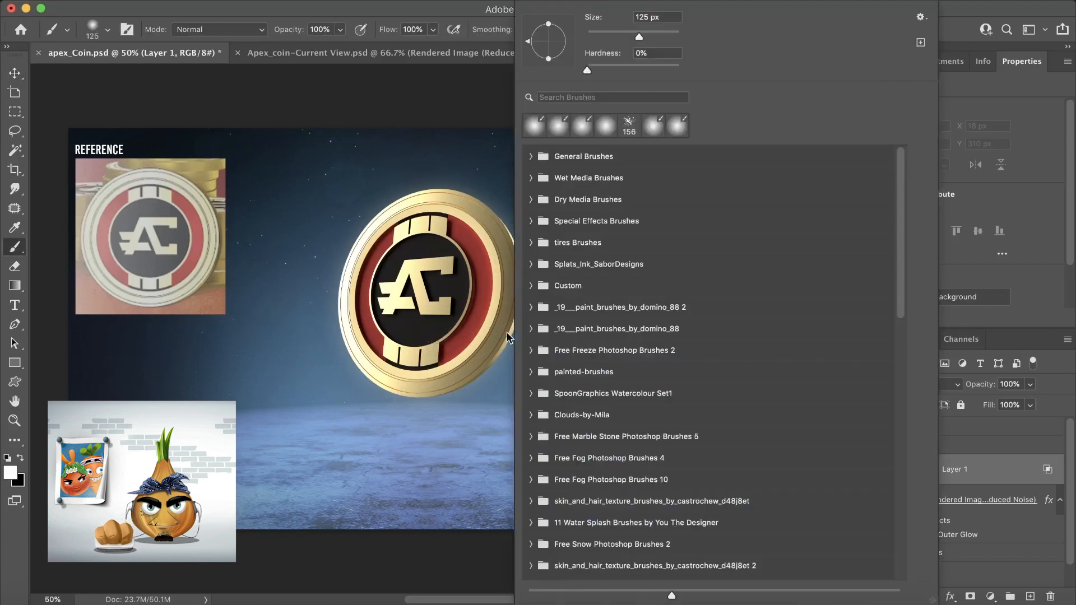
click(536, 126)
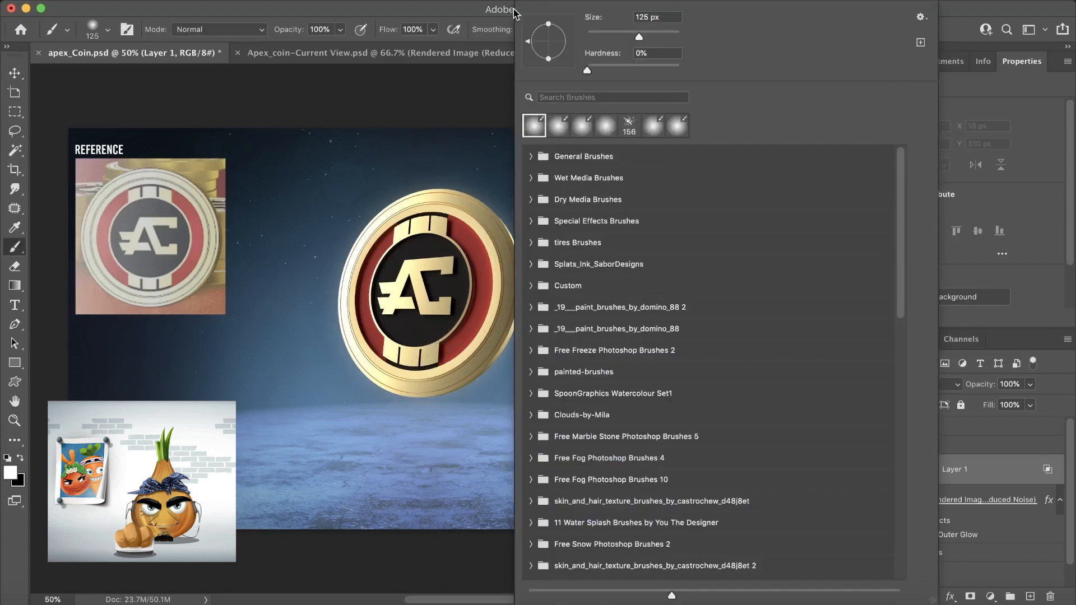
click(455, 12)
key(bracketright)
key(bracketright)
key(bracketright)
key(bracketright)
key(bracketright)
key(bracketright)
key(bracketright)
key(bracketright)
key(bracketright)
key(bracketright)
key(bracketright)
key(bracketright)
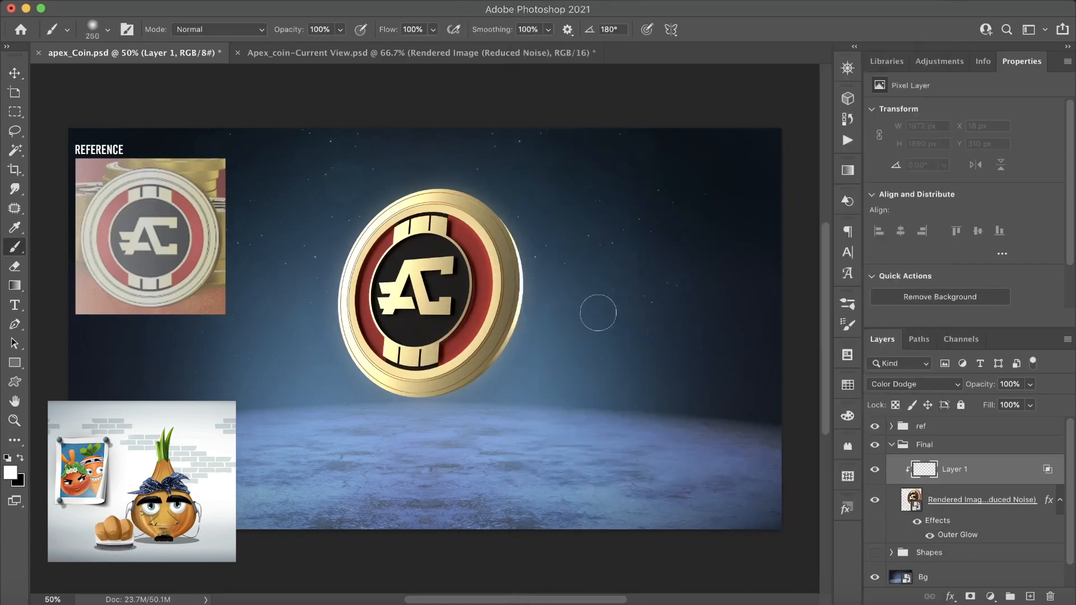
key(bracketright)
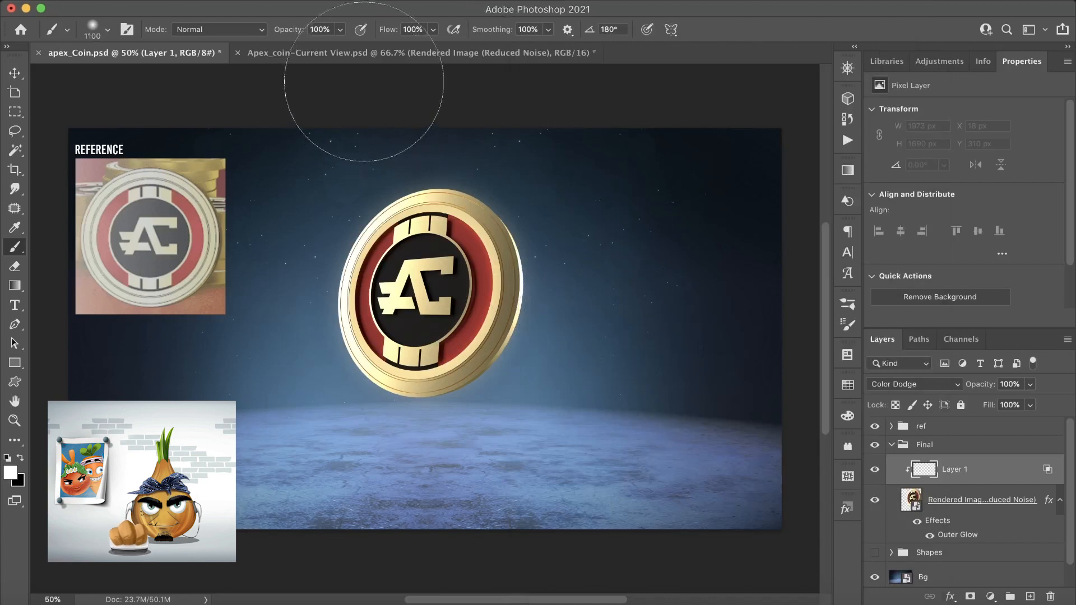
click(340, 29)
drag(344, 46, 302, 50)
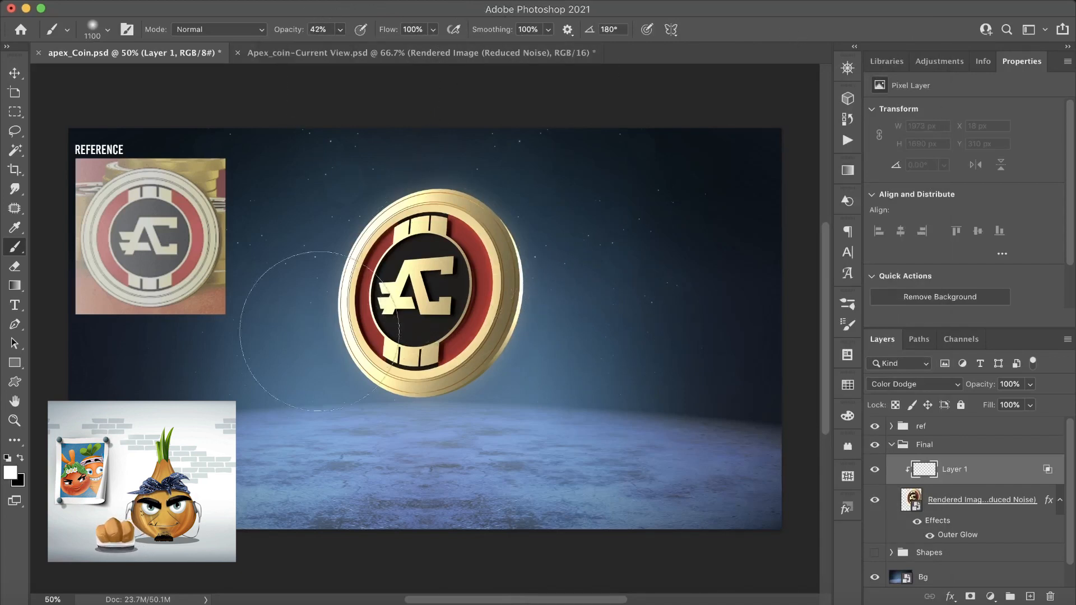
- Sample a gold tone from the coin's edge and paint soft highlights over the coin on the Color Dodge layer
alt+click(514, 262)
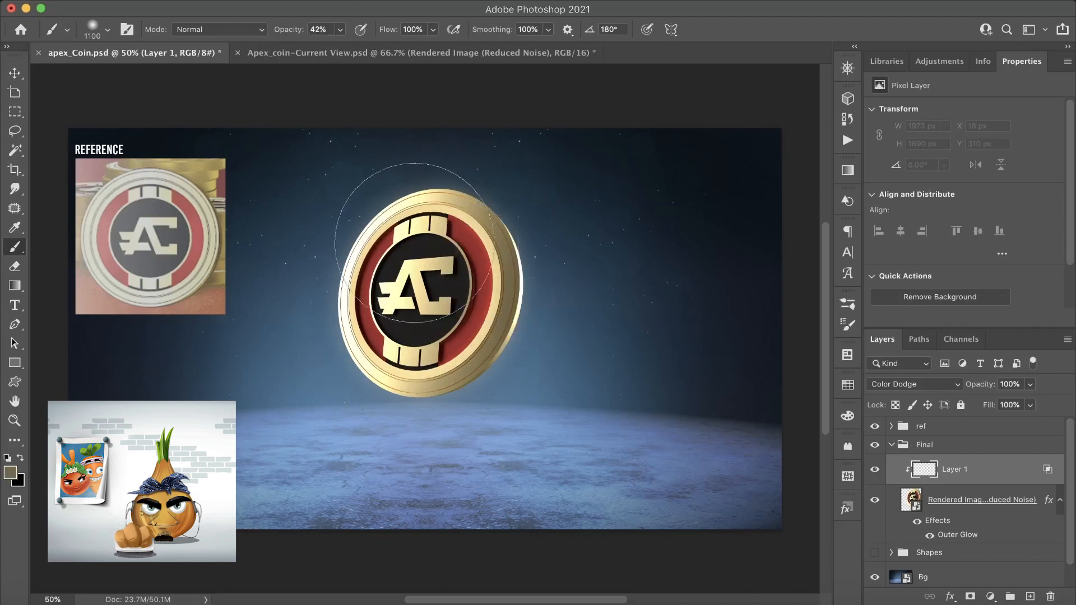
drag(453, 198, 469, 199)
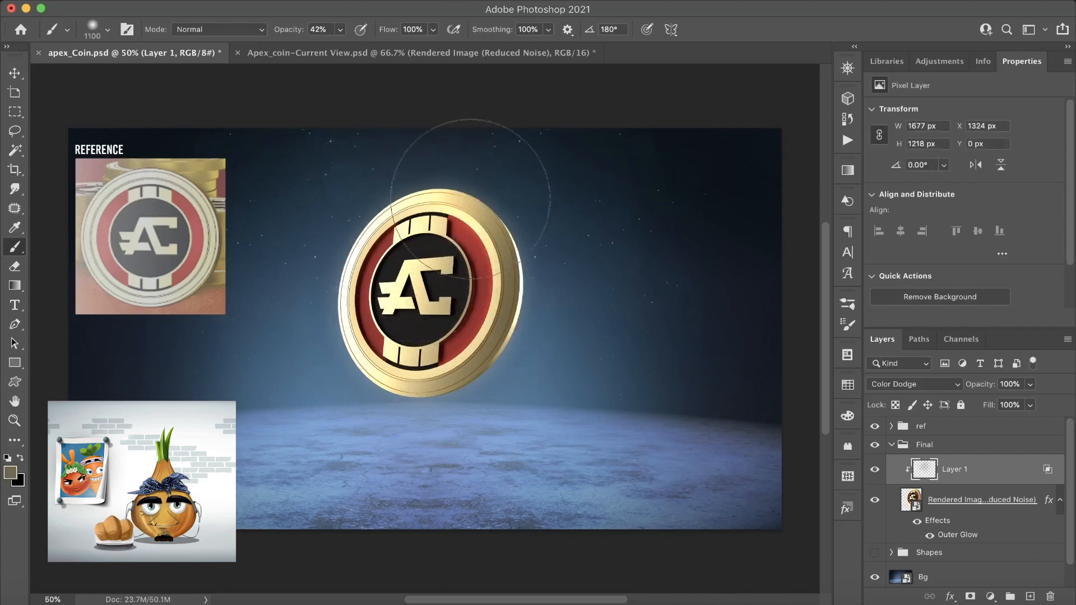
click(405, 256)
click(409, 354)
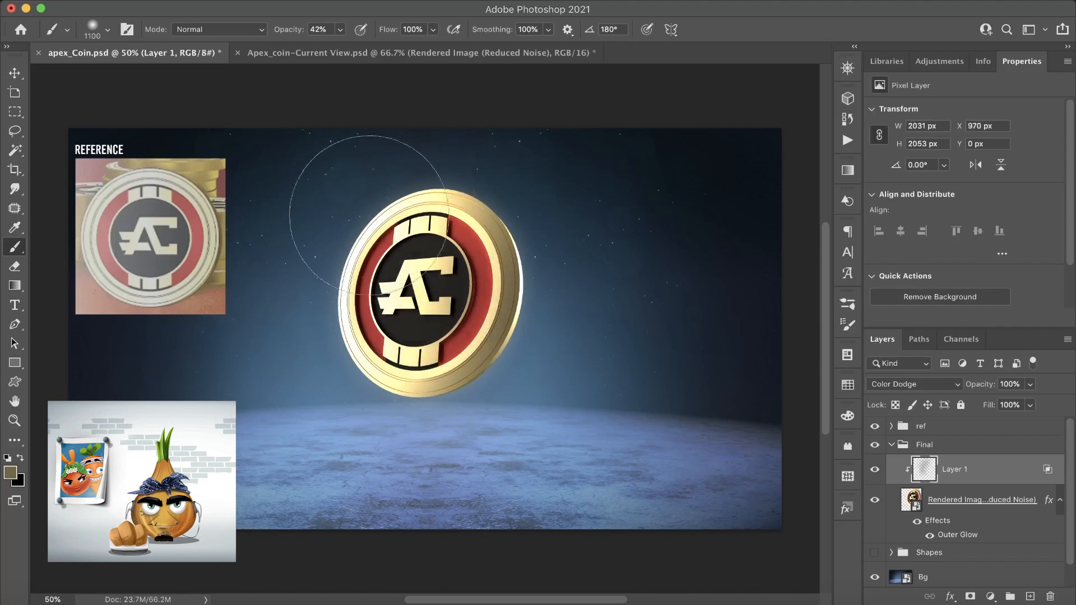
click(501, 229)
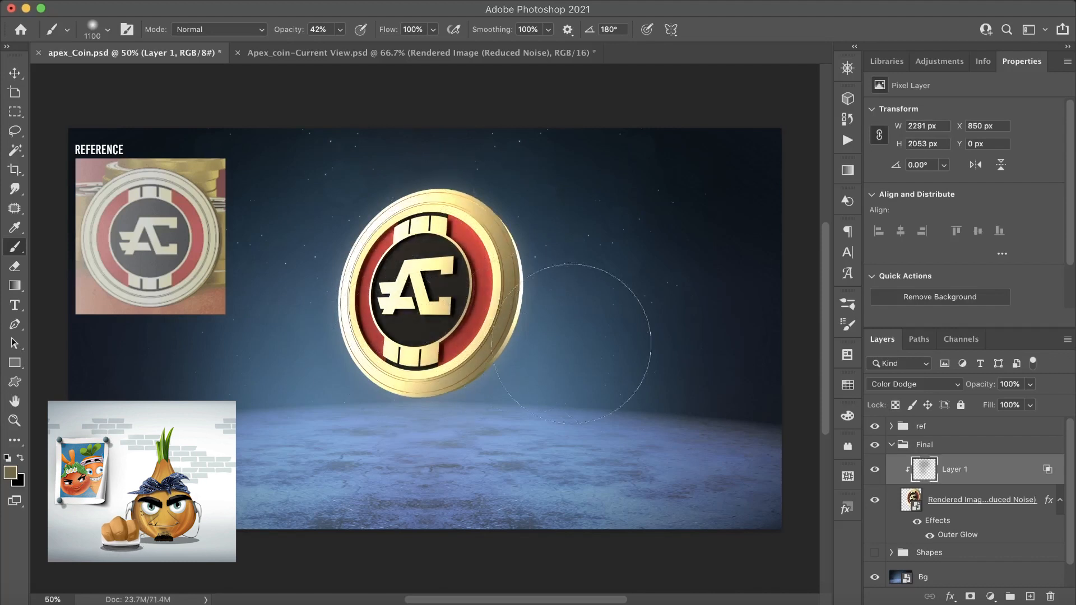
- Reduce the Color Dodge layer's fill to 35% and compare the coin with and without it
click(1031, 405)
drag(1035, 421, 986, 427)
click(876, 472)
click(876, 472)
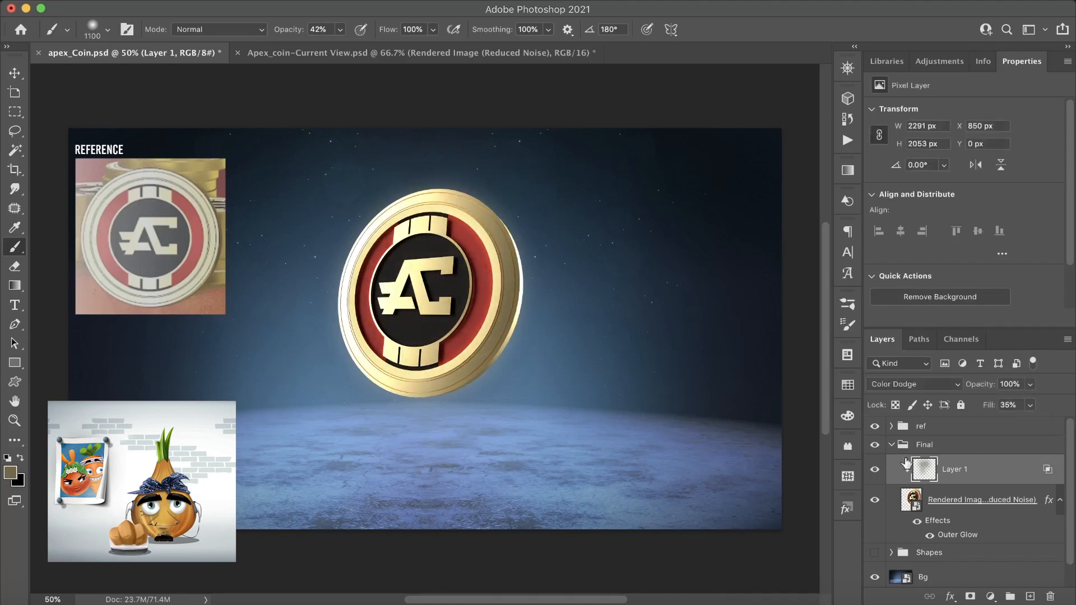
- Hide the ref group, stamp all visible layers into a new layer above it, and convert that layer to a smart object
click(875, 428)
click(961, 430)
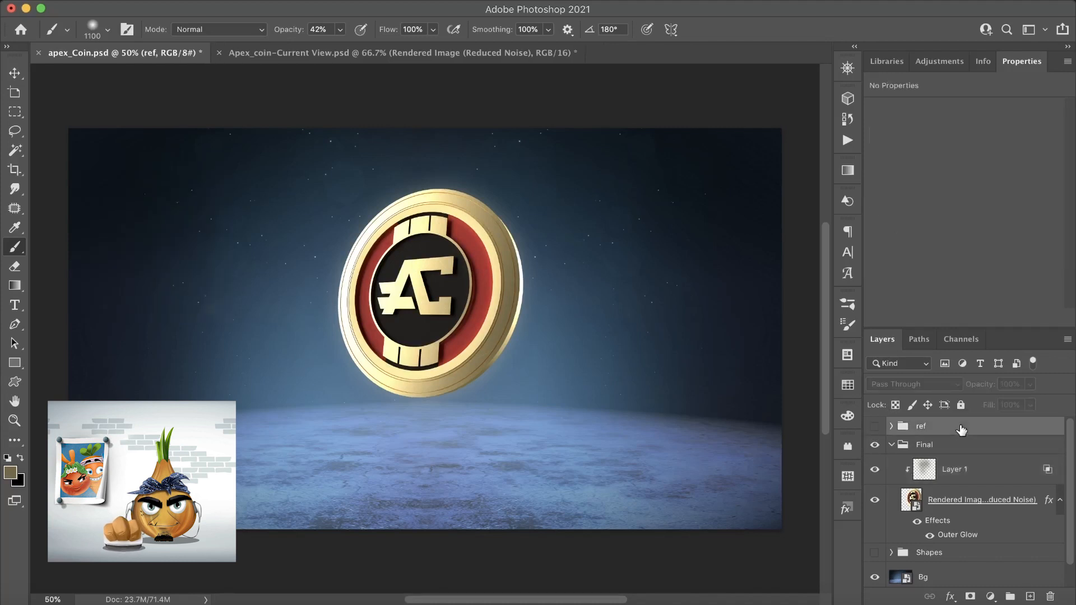
key(super+alt+shift+e)
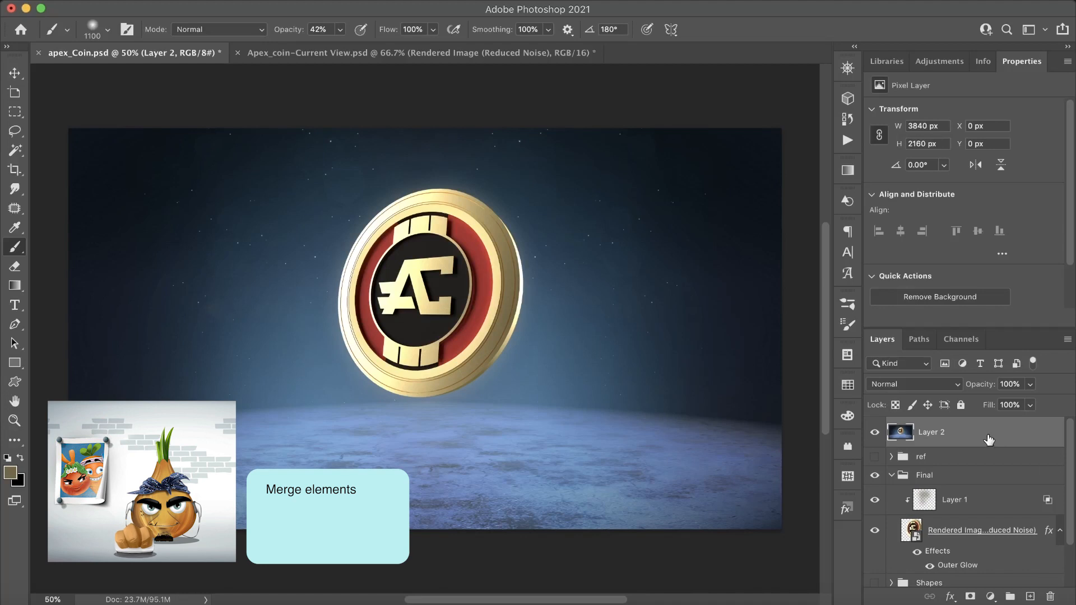
right_click(990, 440)
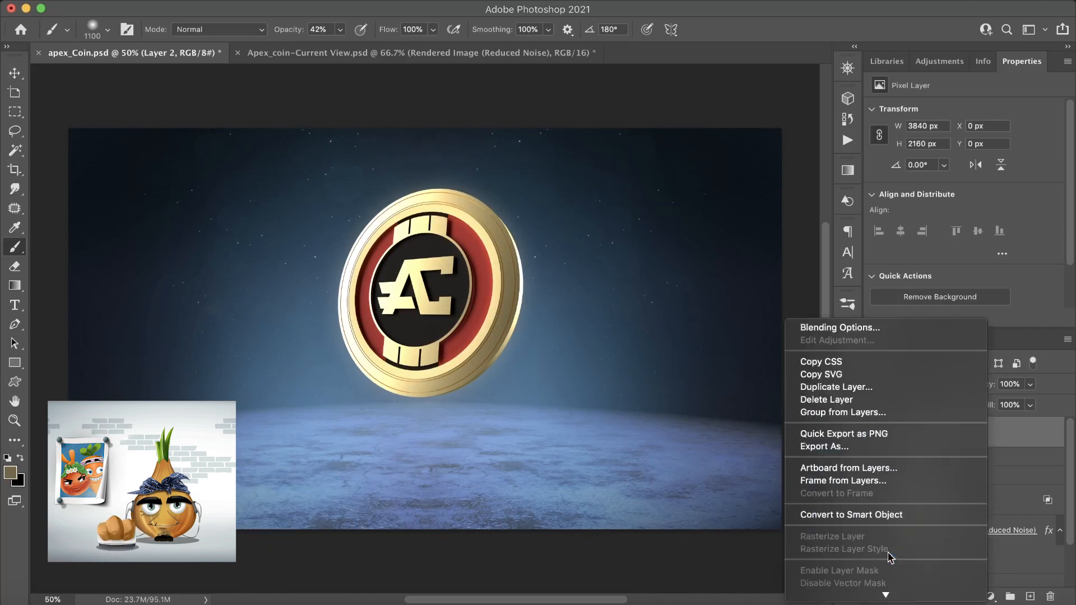
click(909, 518)
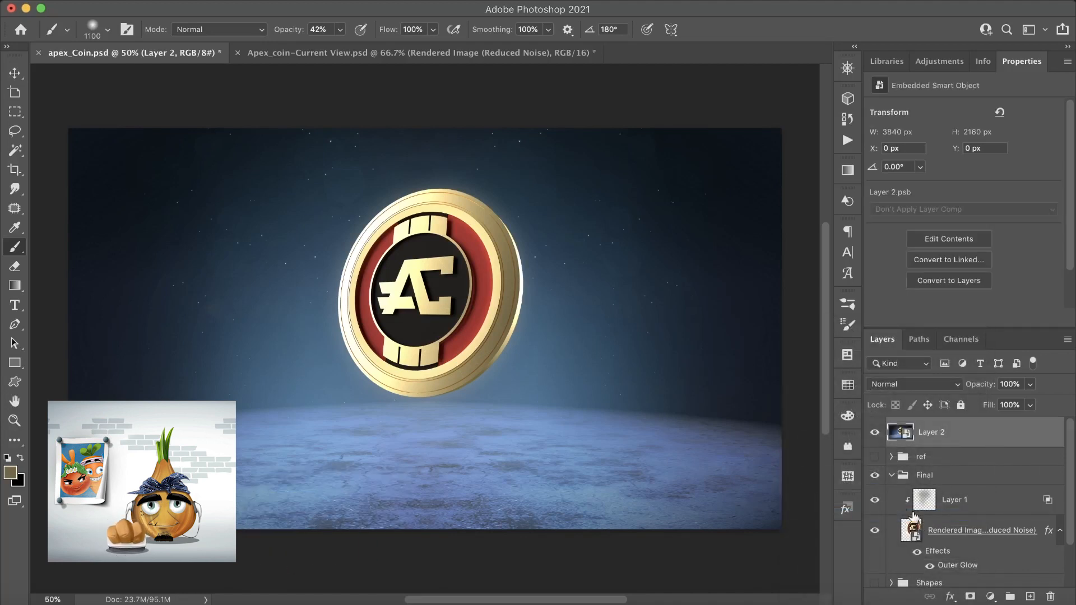
- Start a Camera Raw filter on the smart object layer and set the optics vignette to -100
click(306, 2)
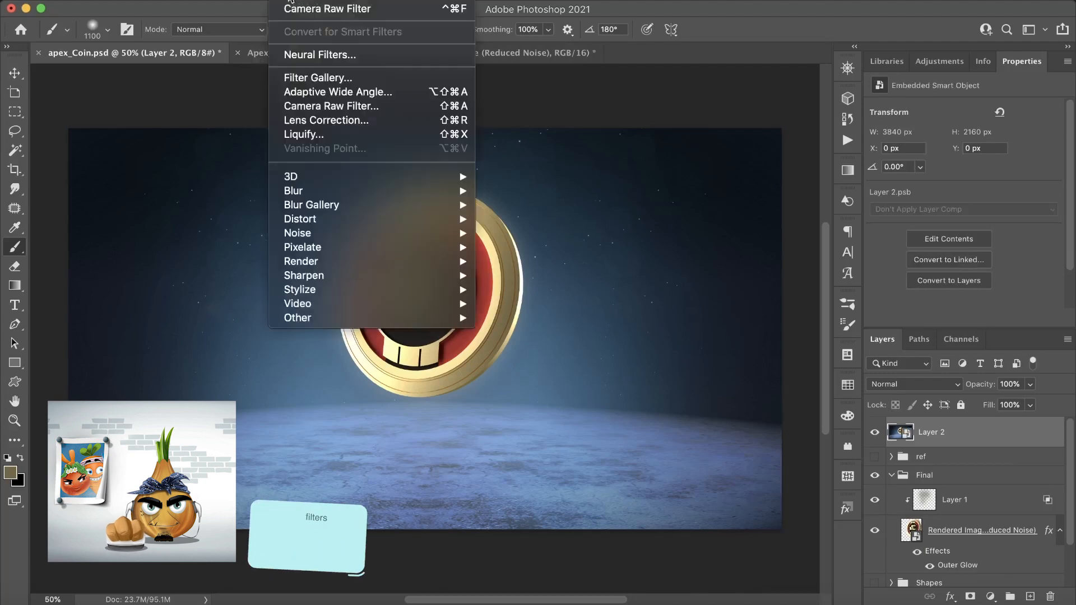
click(394, 111)
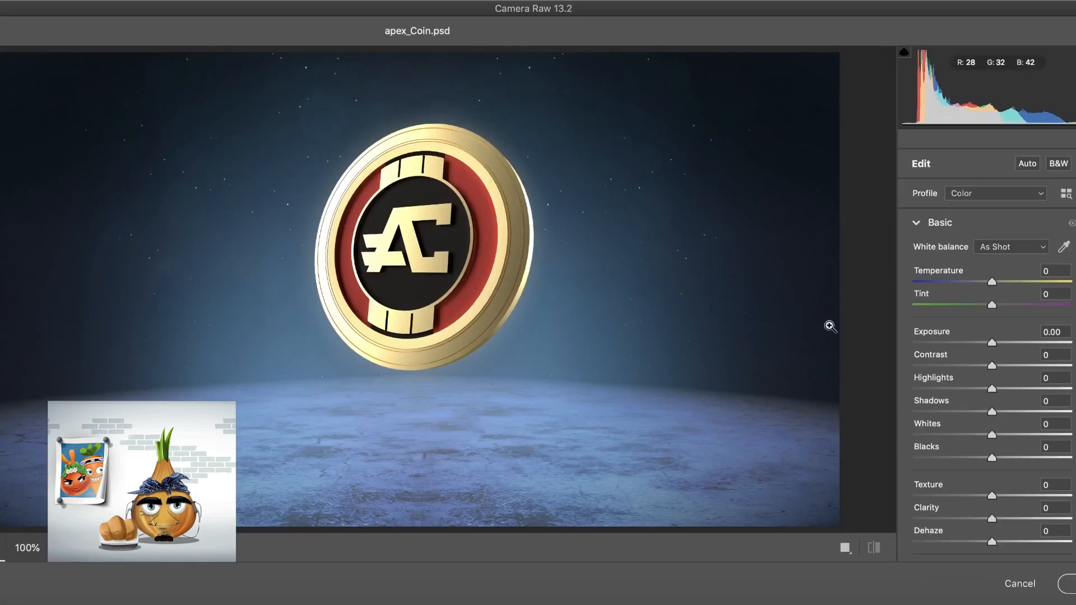
click(923, 224)
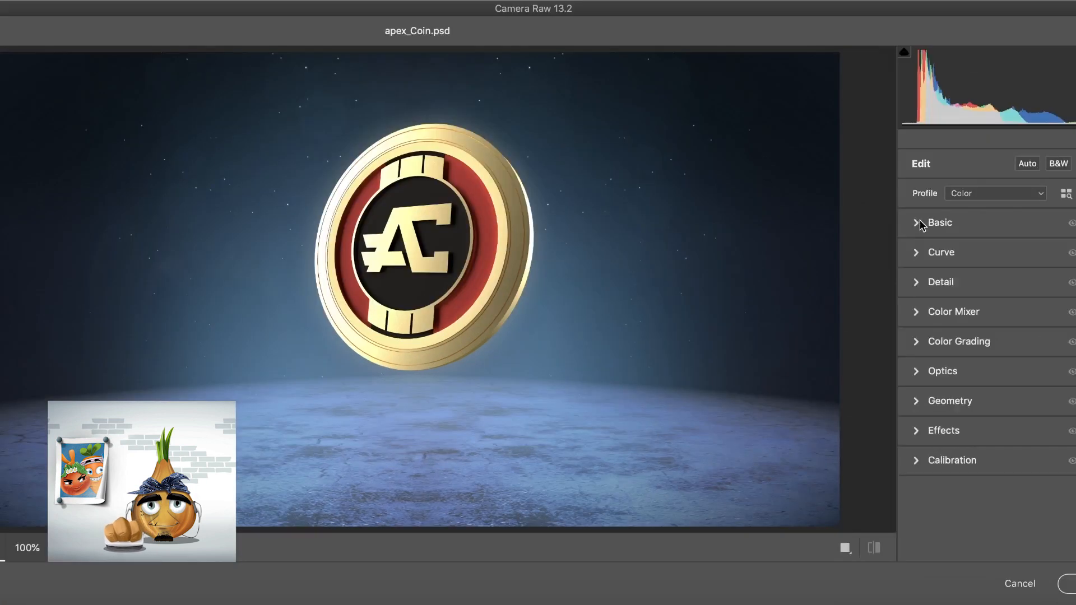
click(918, 372)
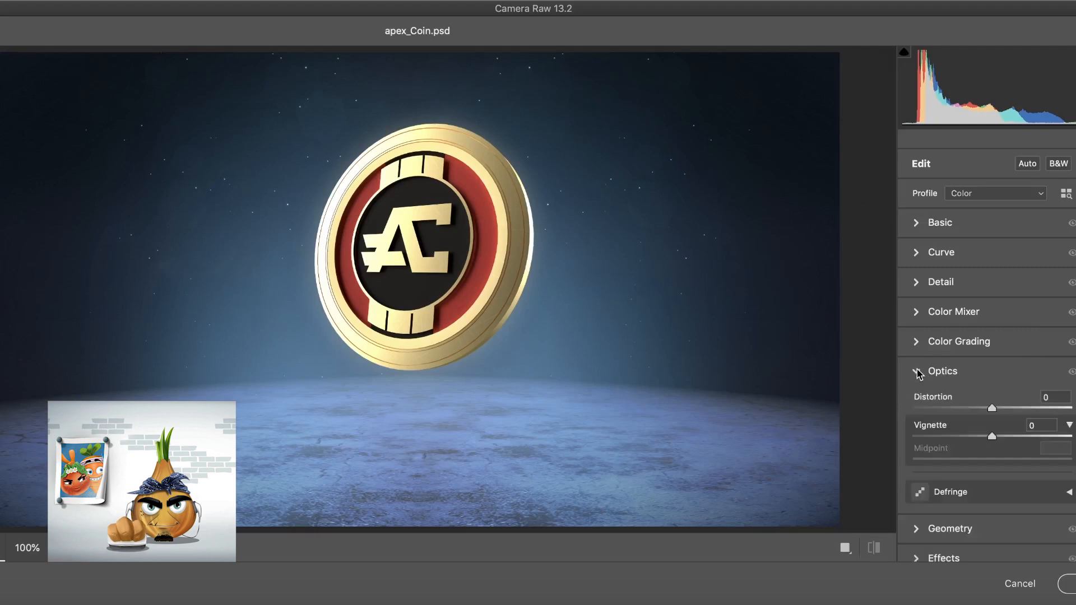
drag(992, 440, 892, 433)
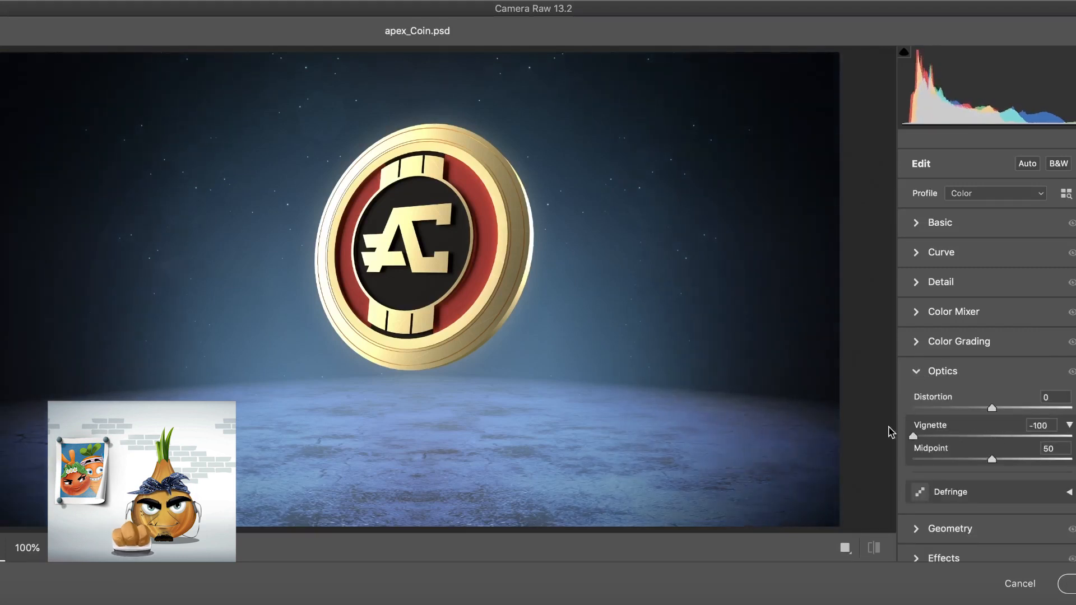
- Set Texture to +21, Clarity to +10, Dehaze to +15 and Vibrance to +19, and apply the Camera Raw filter
click(920, 228)
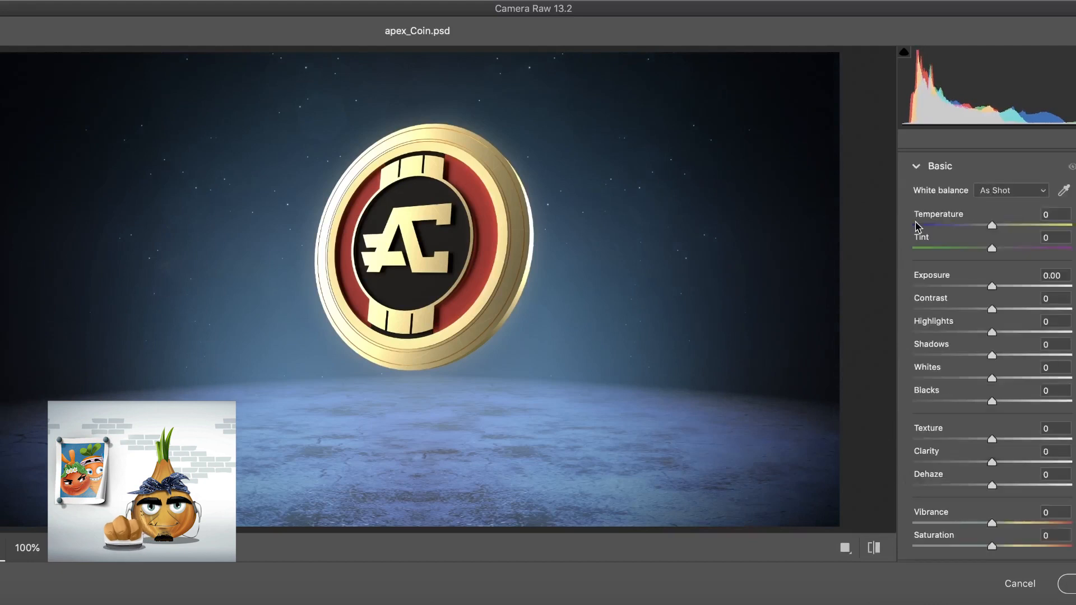
drag(993, 444, 1008, 489)
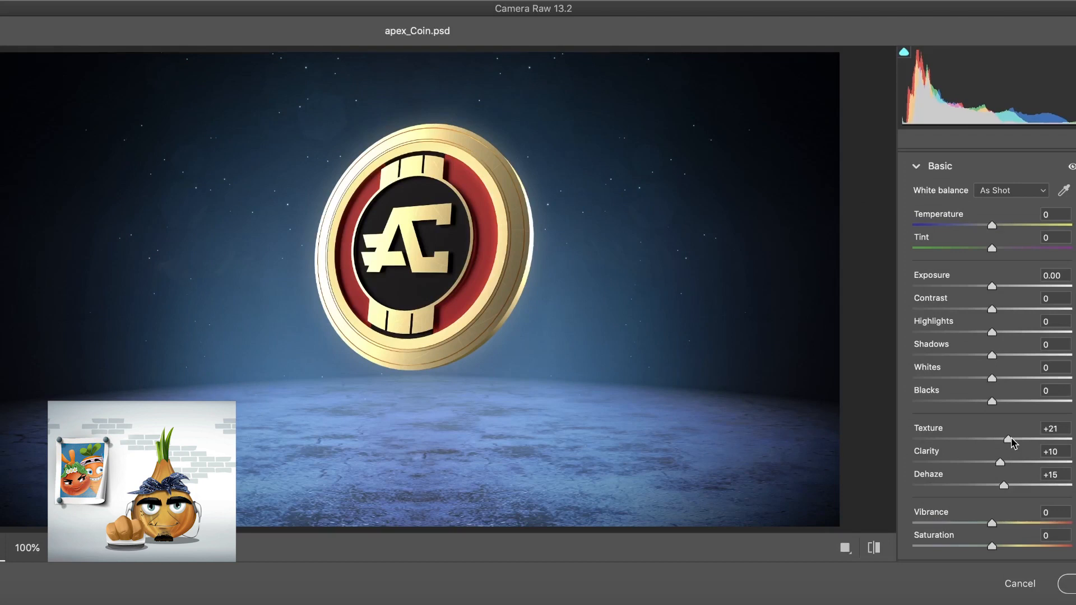
drag(994, 524, 1007, 529)
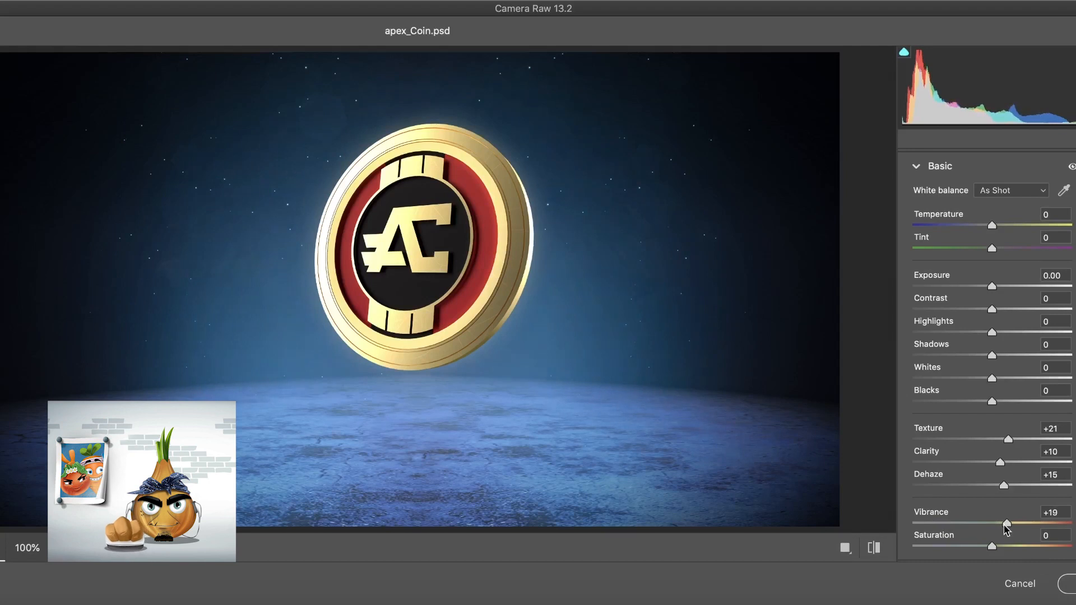
click(1071, 580)
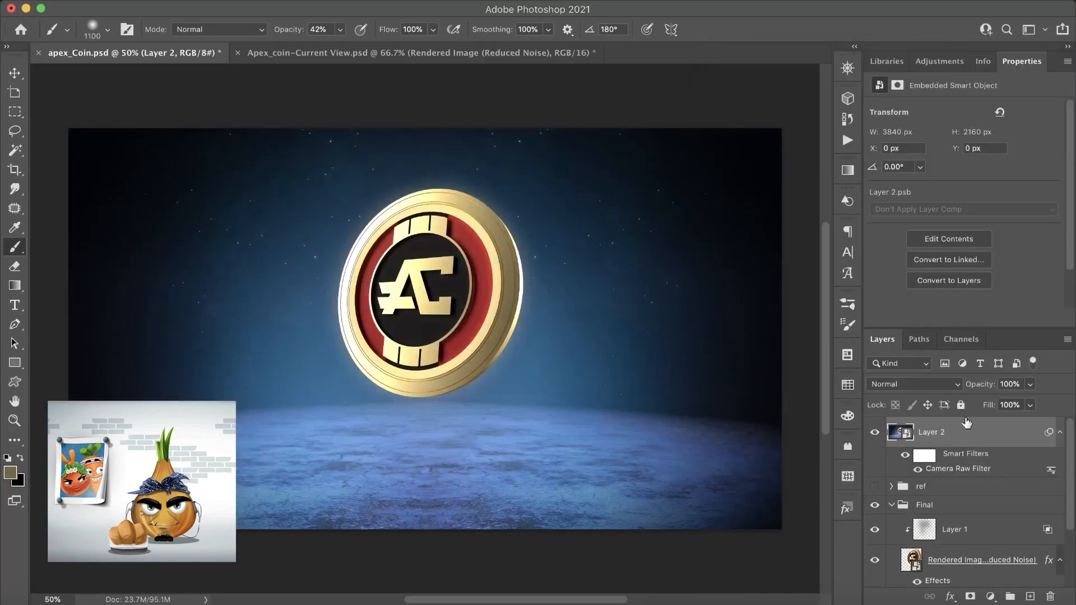
- Compare the image with and without the Camera Raw smart filter, leaving the filter enabled
click(918, 472)
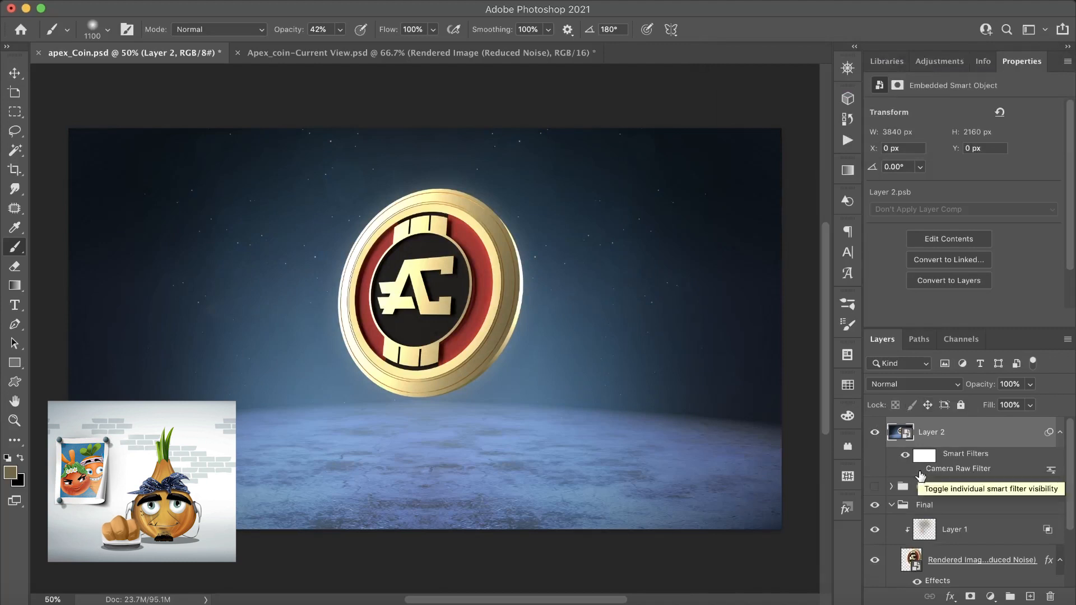
click(919, 473)
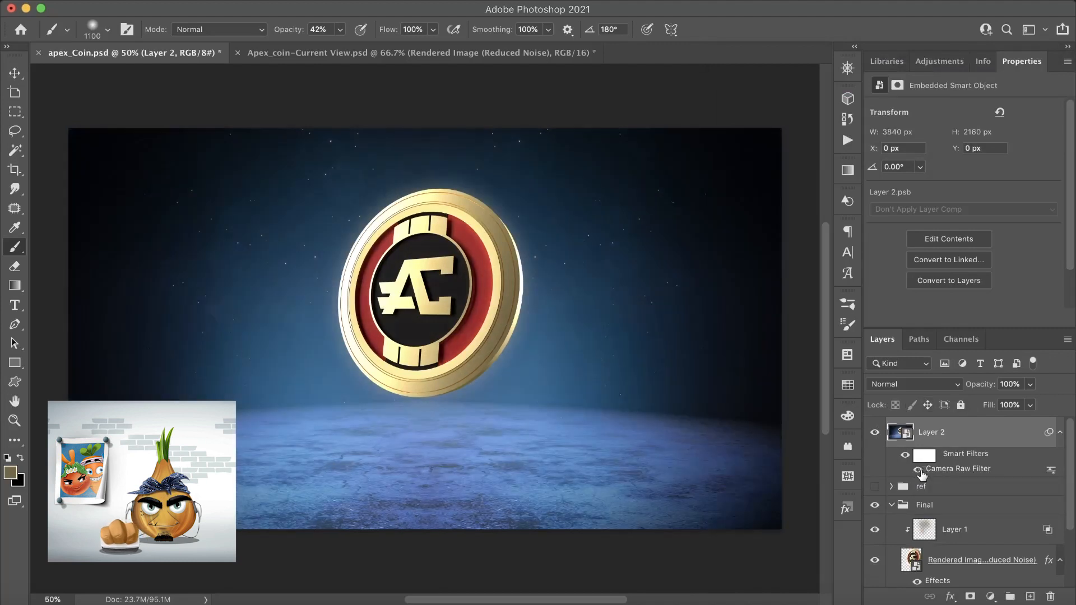